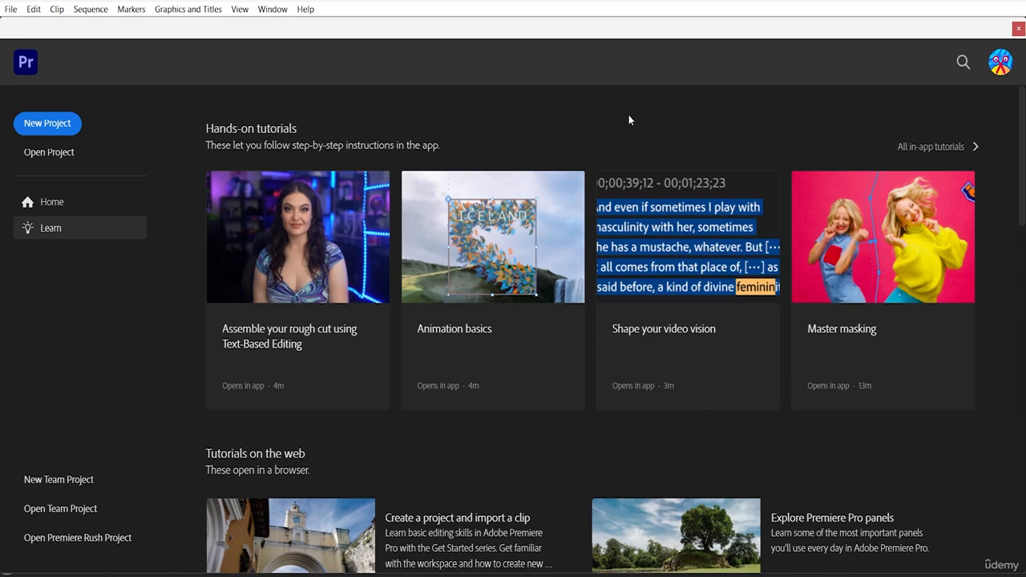
Step: Create a new project named "Cinematic view" in the default project location
left_click(63, 128)
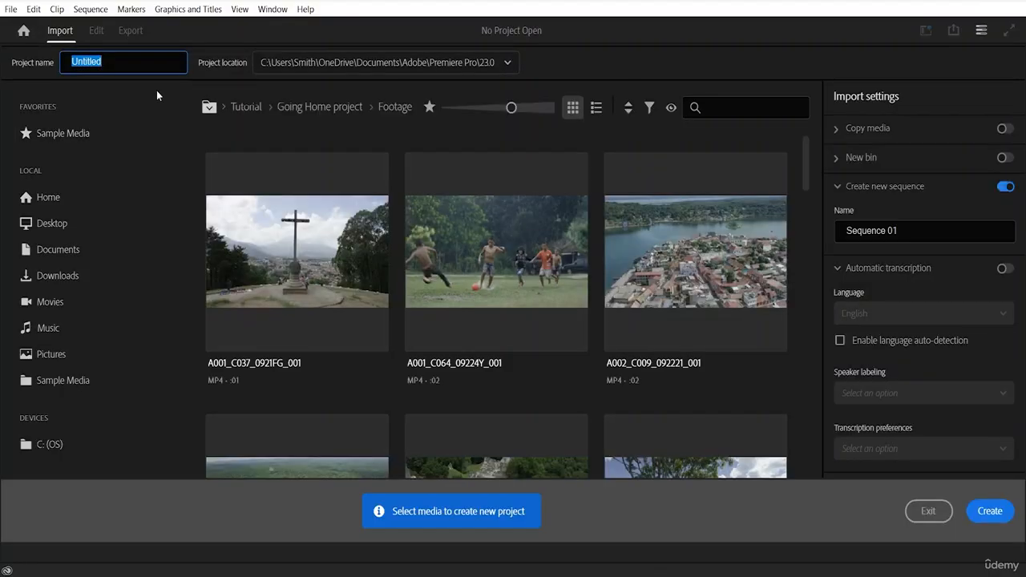
key("BackSpace")
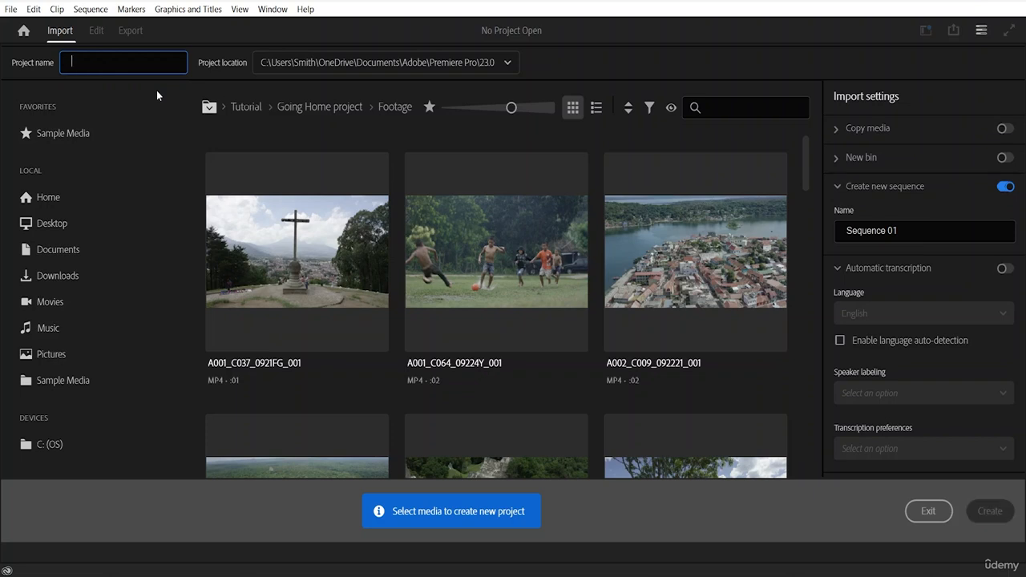
type("Cine")
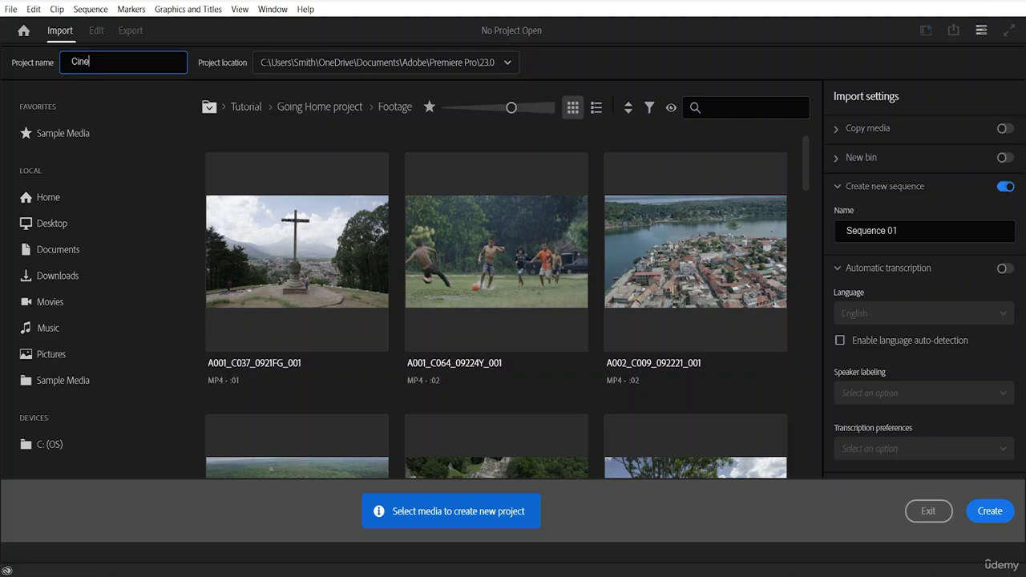
type("matic view")
left_click(1004, 515)
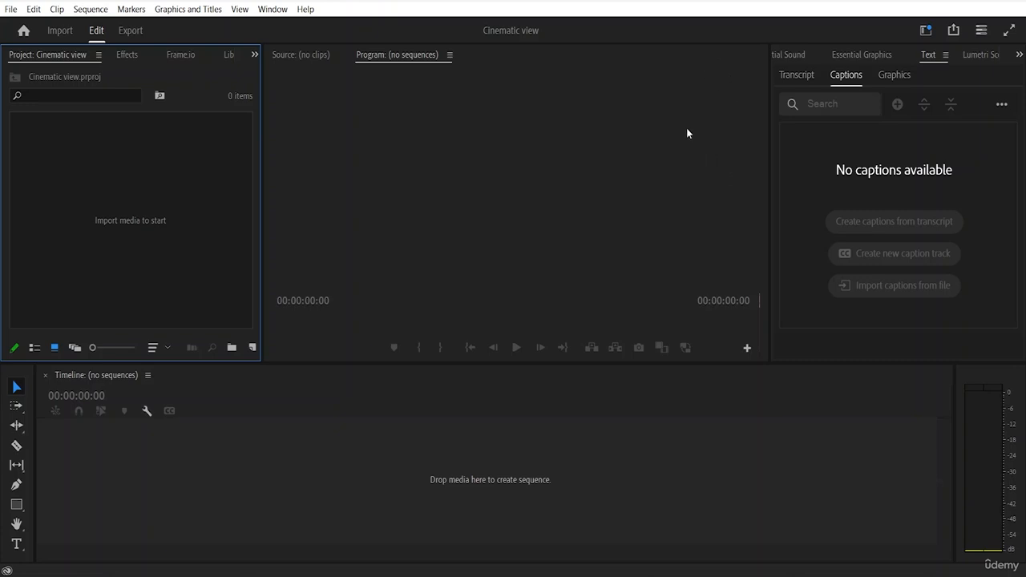
double_click(136, 203)
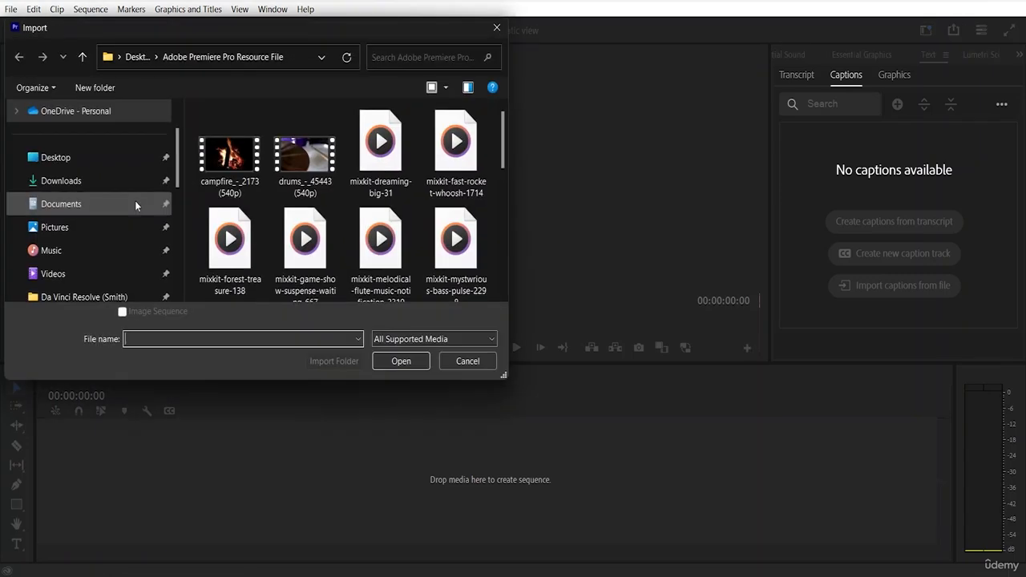
scroll(312, 152, "down", 6)
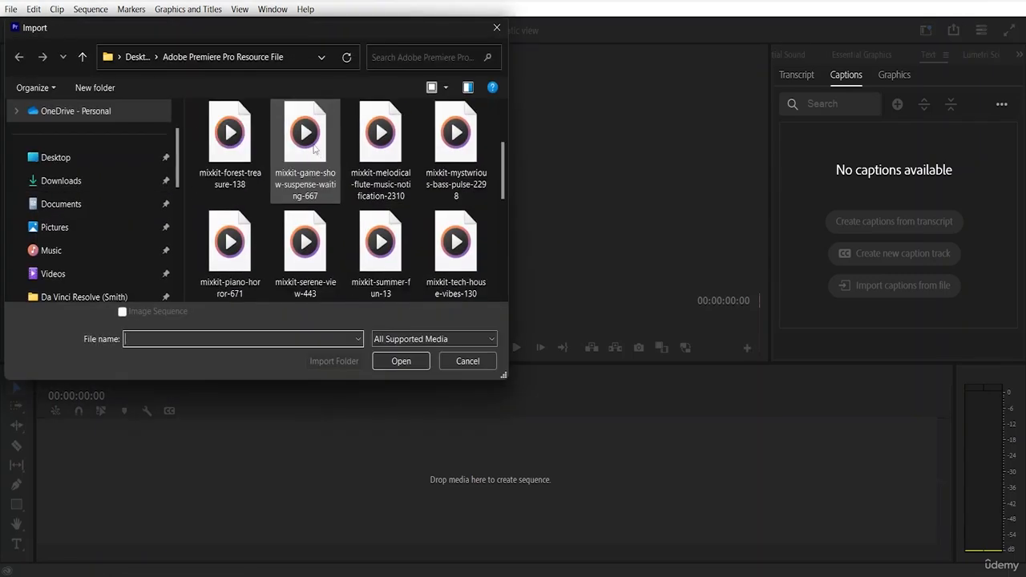
left_click(377, 136)
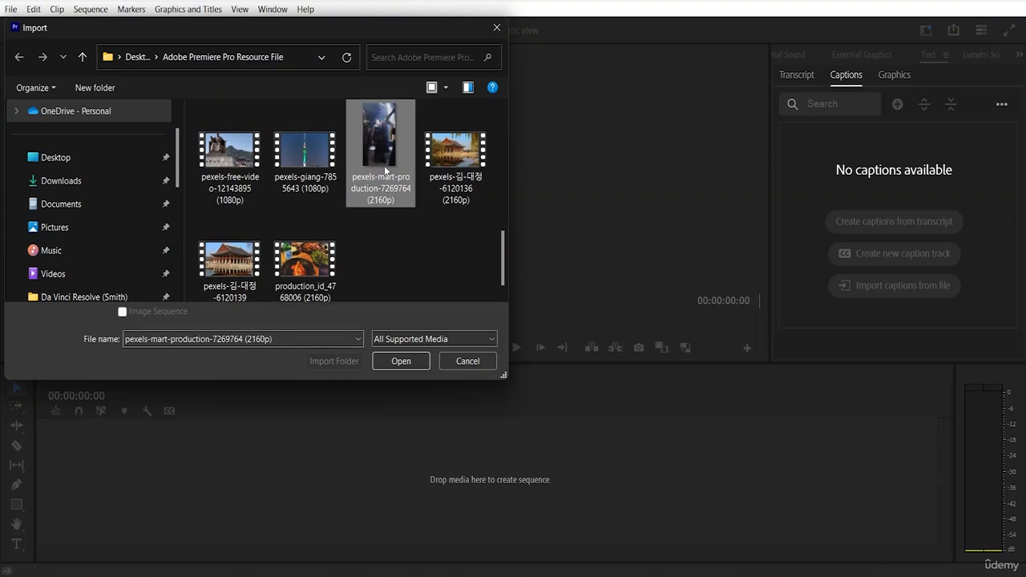
left_click(398, 360)
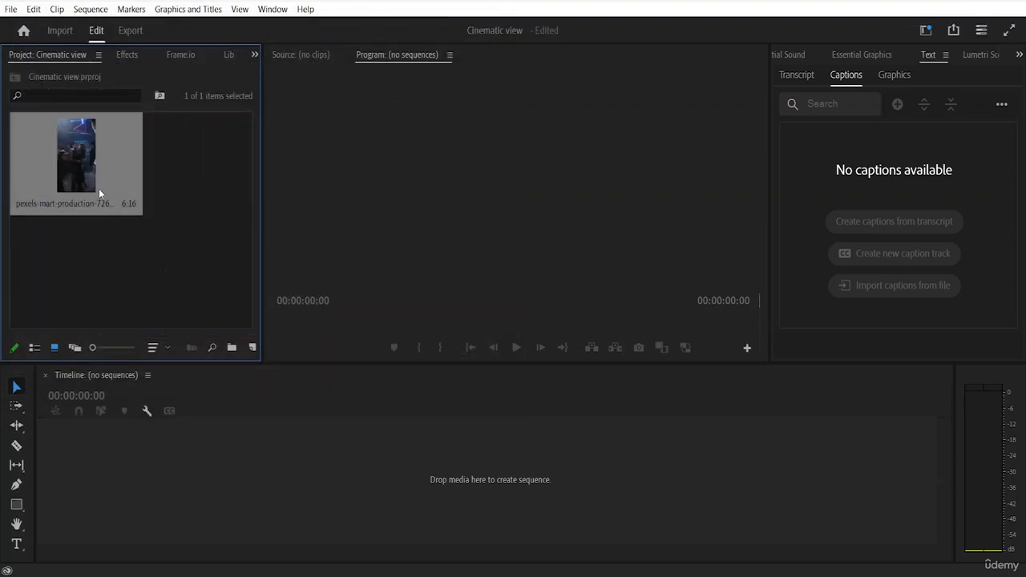
Step: Make a new sequence from the imported pexels-mart-production-7269764 clip
left_click(179, 187)
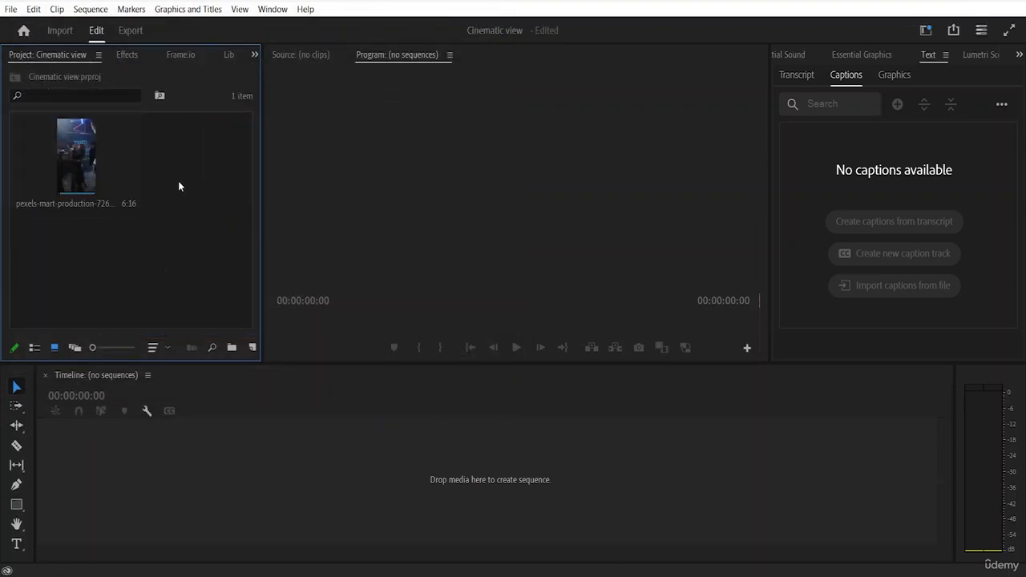
left_click(82, 160)
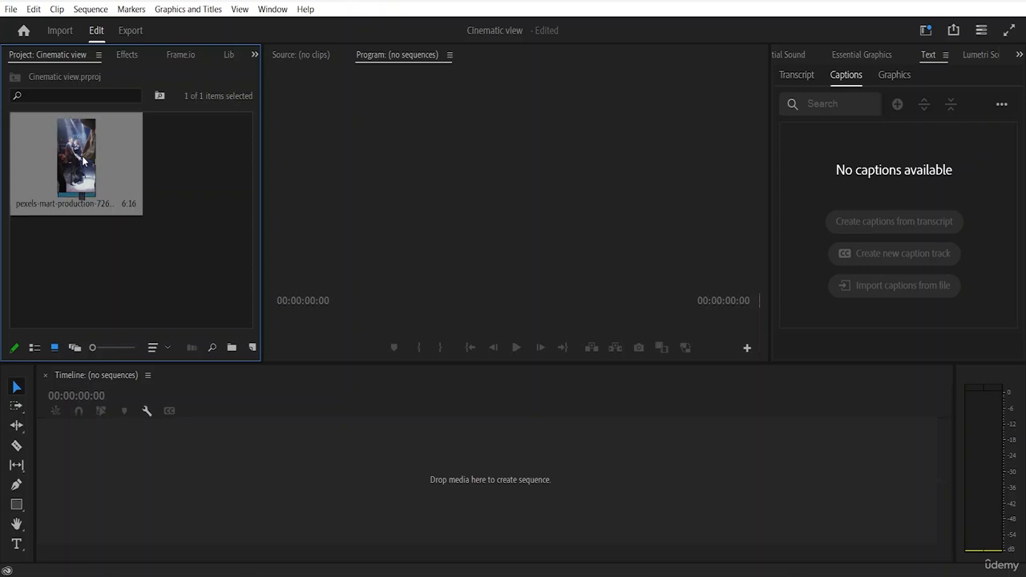
right_click(83, 161)
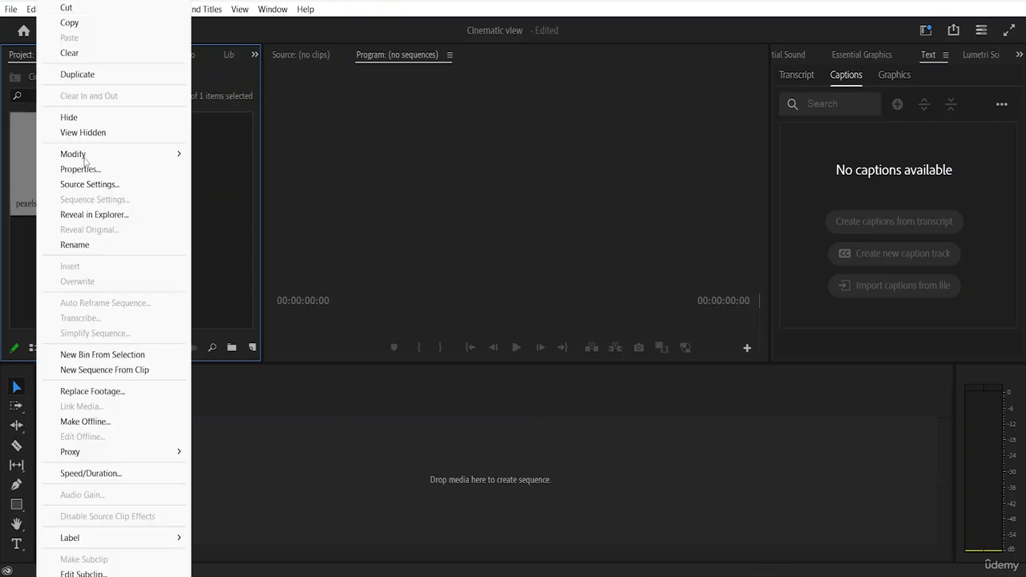
left_click(94, 370)
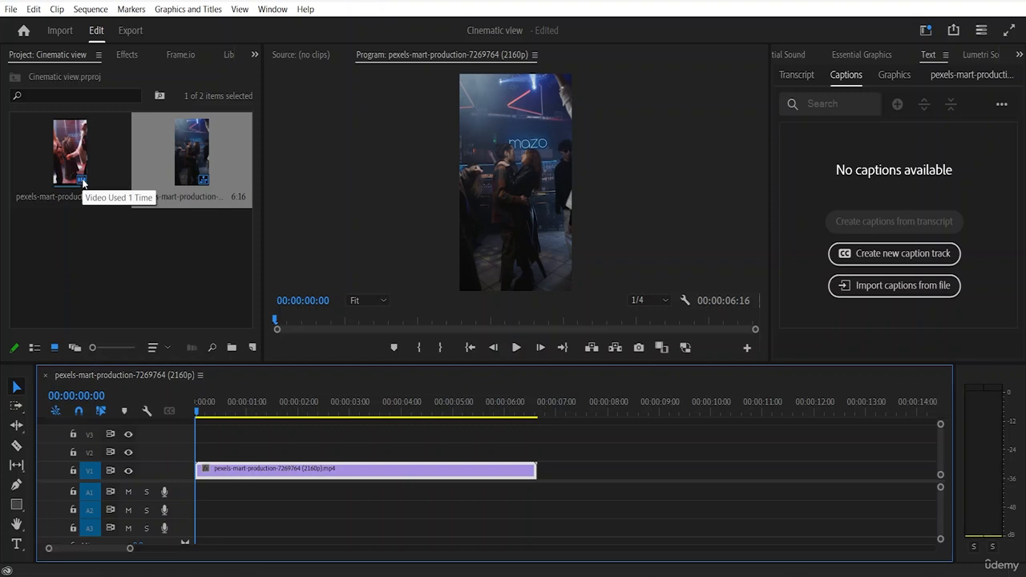
Step: Create an adjustment layer at 2160 × 3840, 25.00 fps, with Square Pixels (1.0)
left_click(210, 221)
left_click(198, 181)
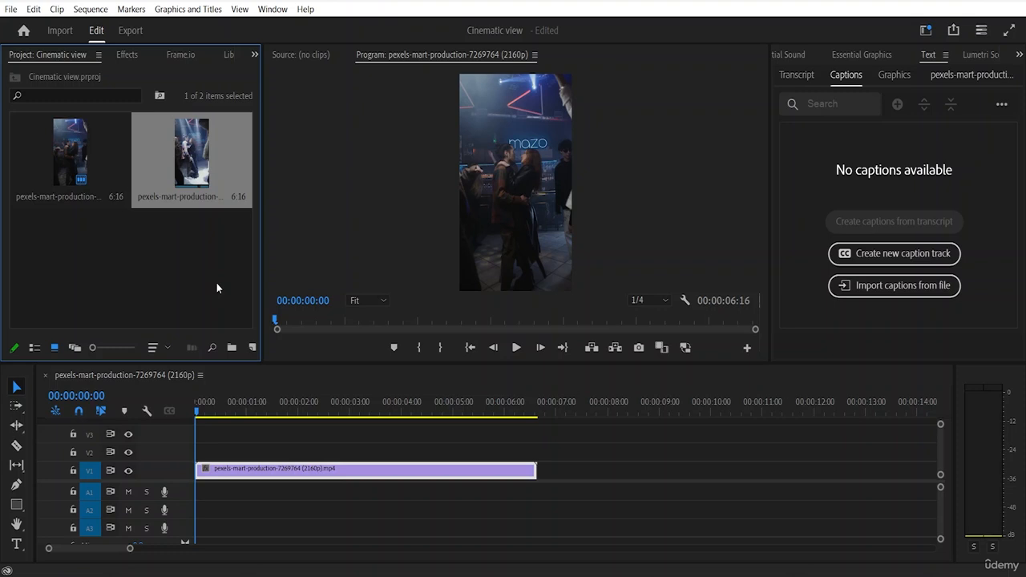
left_click(252, 349)
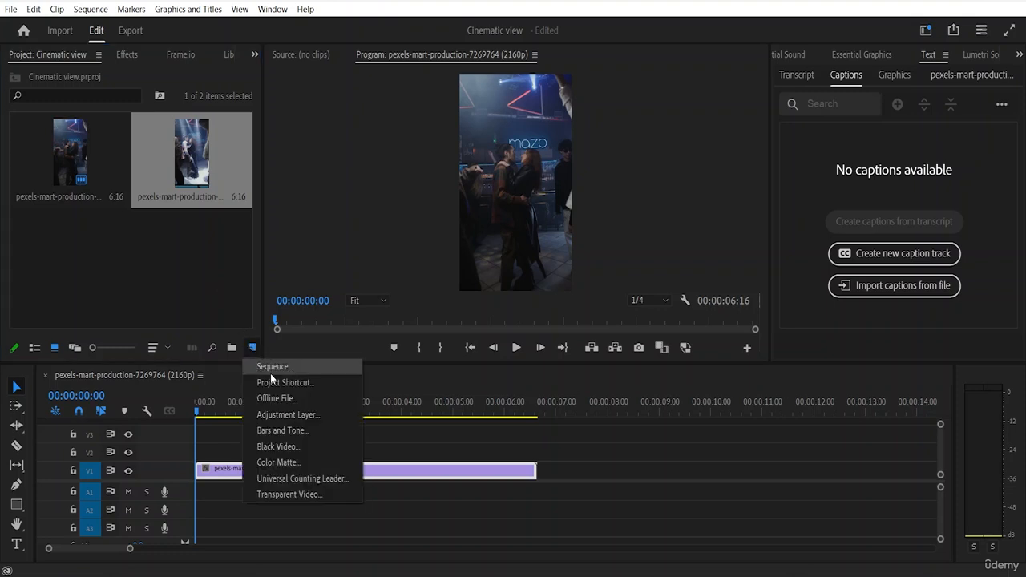
left_click(271, 419)
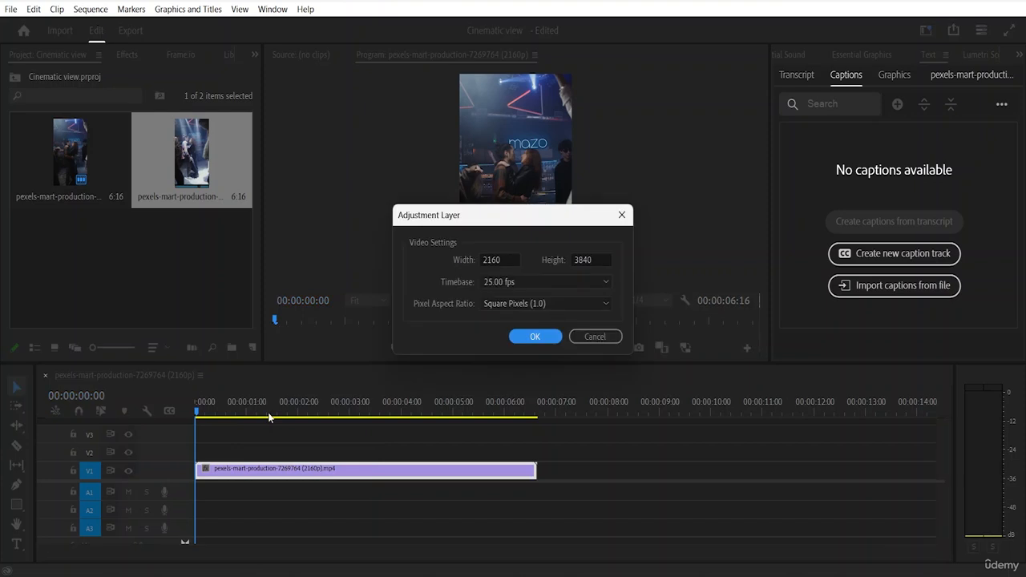
left_click(543, 337)
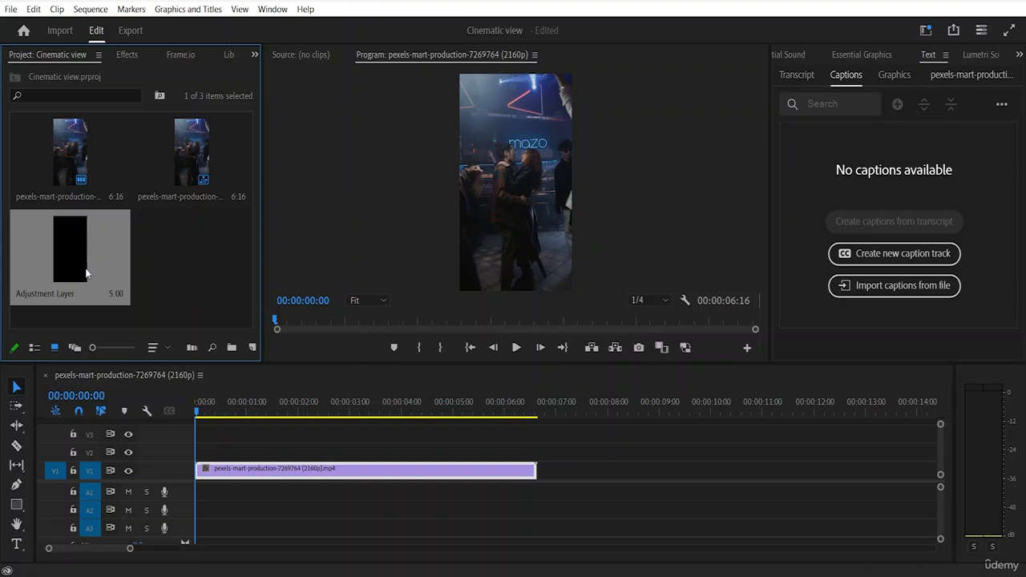
Step: Rename the adjustment layer in the project as "colour correcting"
left_click(47, 292)
key("BackSpace")
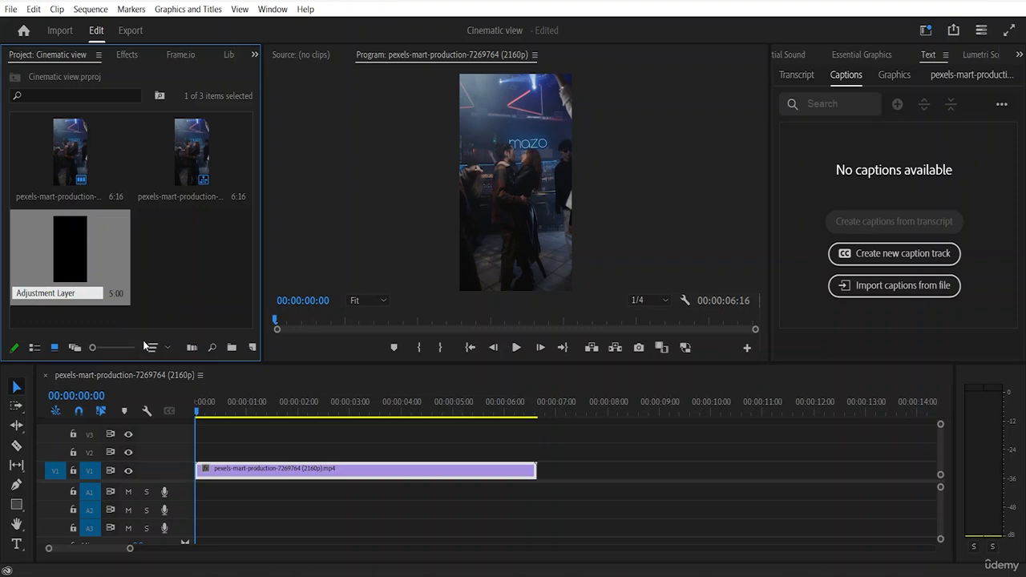
key("BackSpace")
key("BackSpace")
key("BackSpace")
key("BackSpace")
key("BackSpace")
key("BackSpace")
key("BackSpace")
key("BackSpace")
key("BackSpace")
key("BackSpace")
key("BackSpace")
key("BackSpace")
key("BackSpace")
key("BackSpace")
key("BackSpace")
type("colour correcting")
left_click(185, 271)
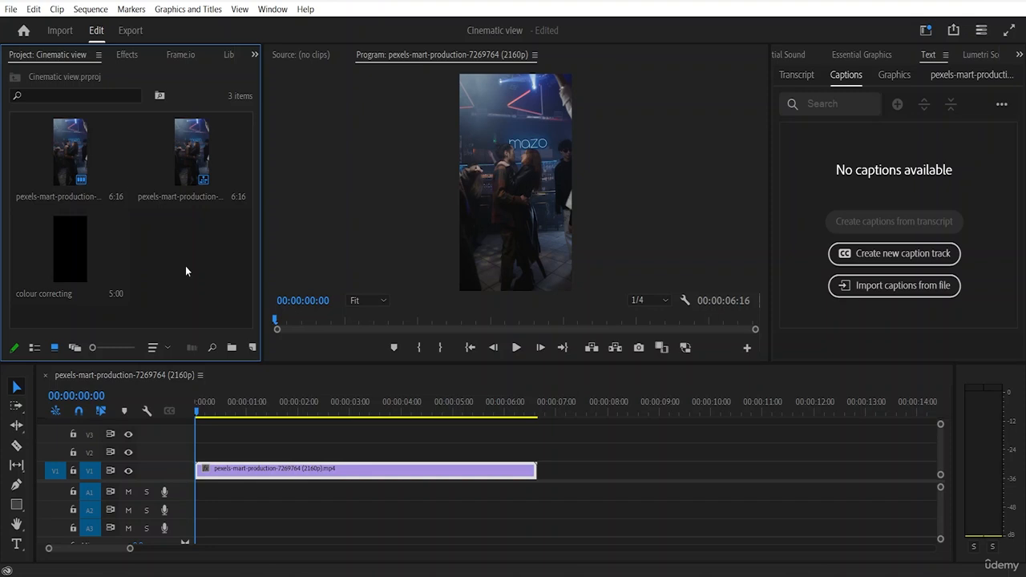
Step: Place the colour correcting layer on track V2 at the sequence start and extend it to the end of the video clip
left_click(66, 275)
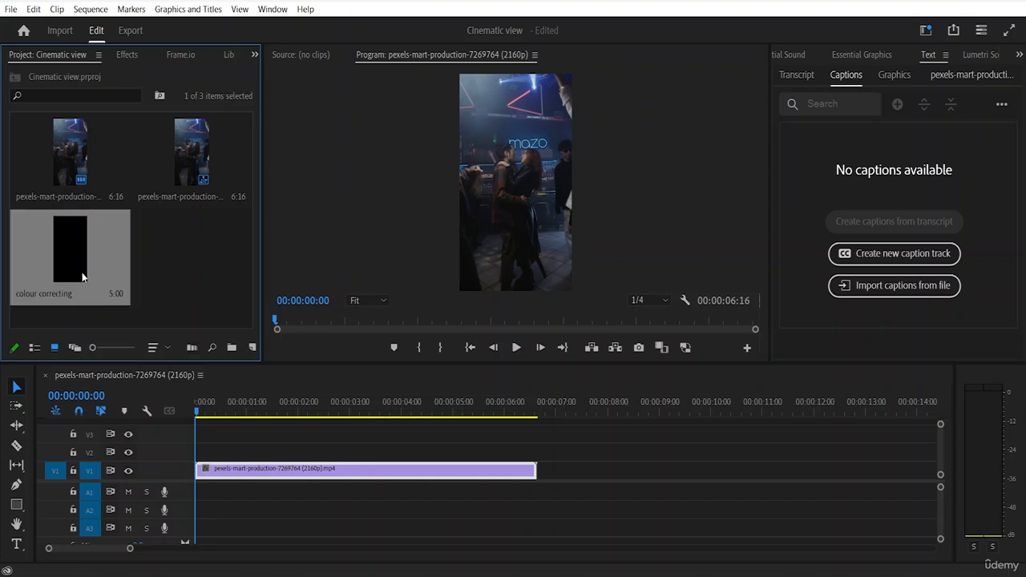
left_click_drag(83, 276, 201, 460)
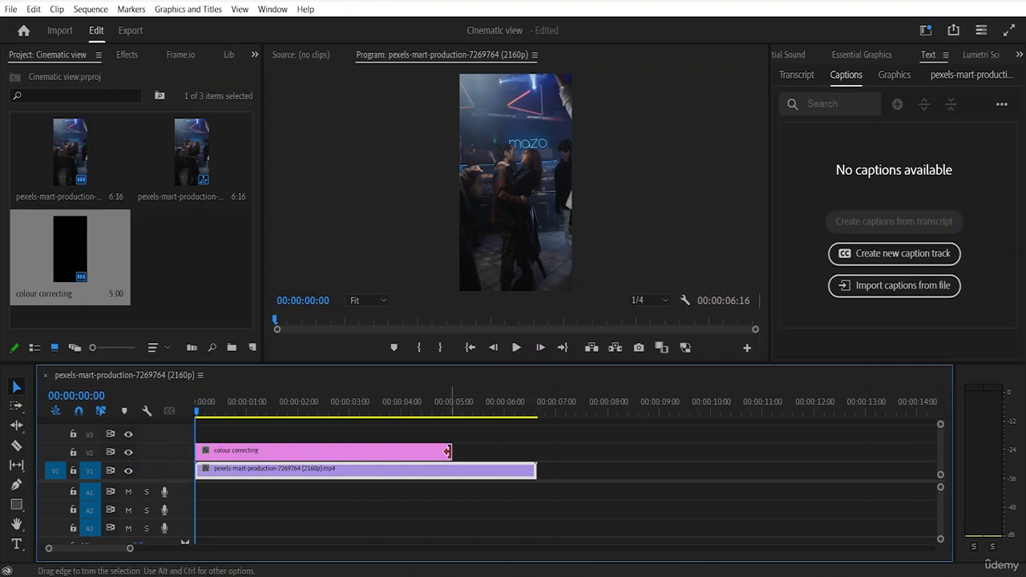
left_click_drag(447, 452, 542, 451)
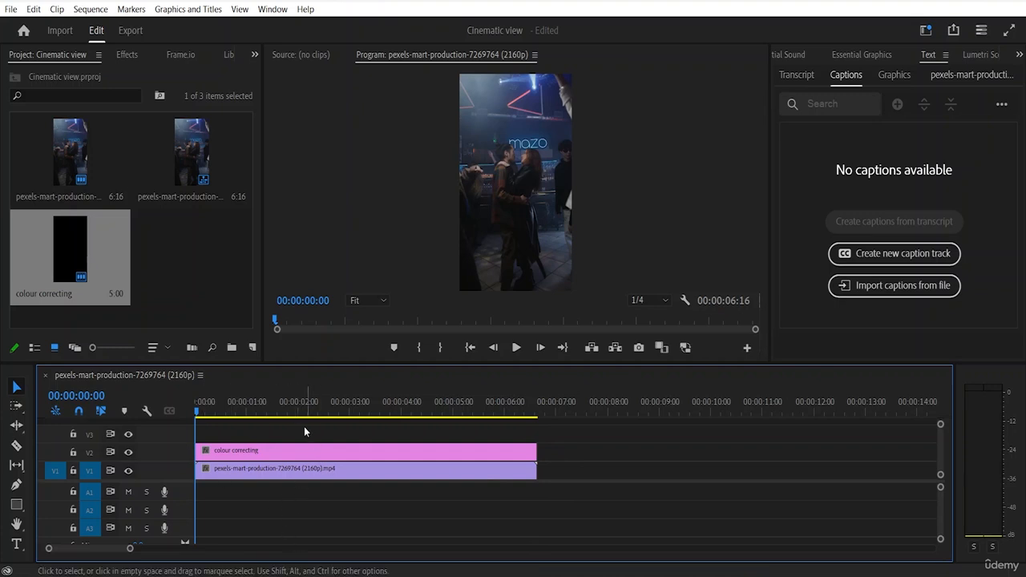
Step: Display Lumetri Scopes with the colour correcting layer selected, and review the available parade and waveform types
left_click(298, 448)
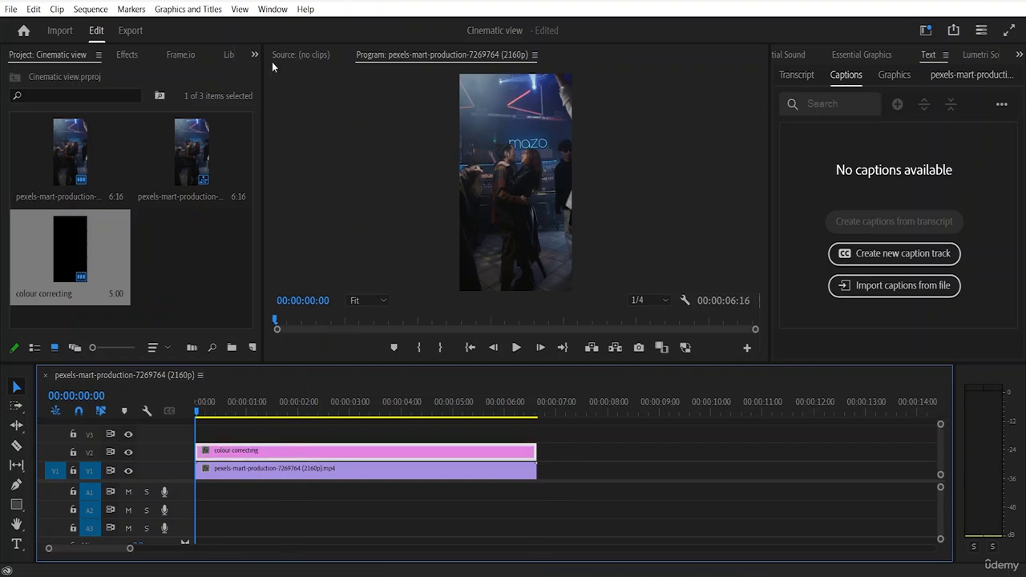
left_click(273, 9)
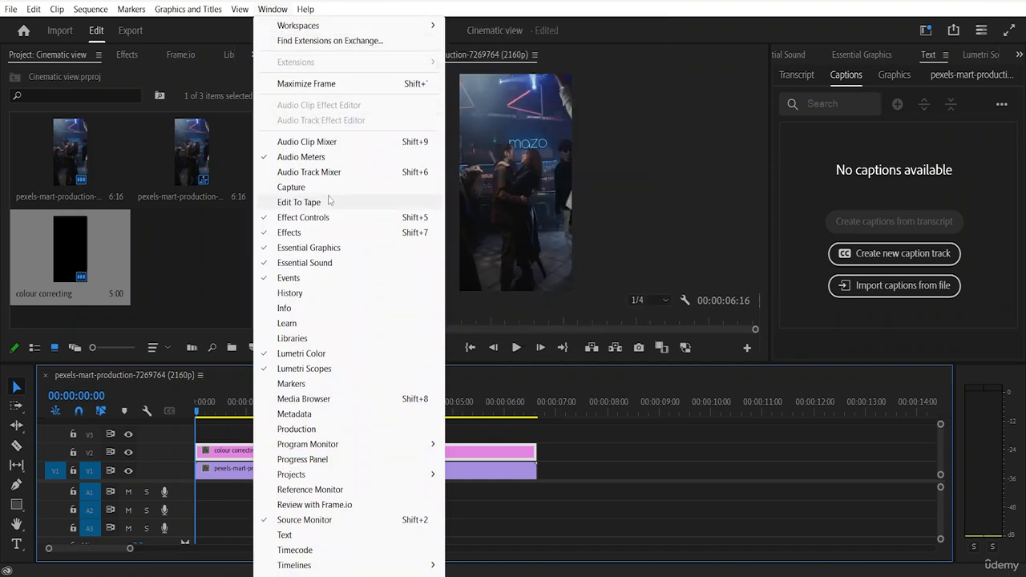
left_click(324, 372)
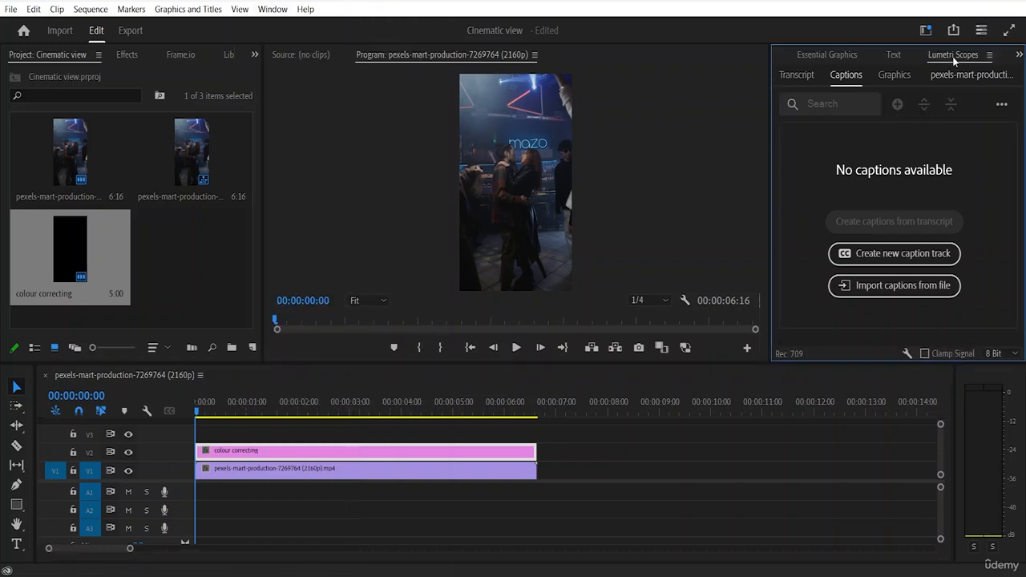
left_click(383, 455)
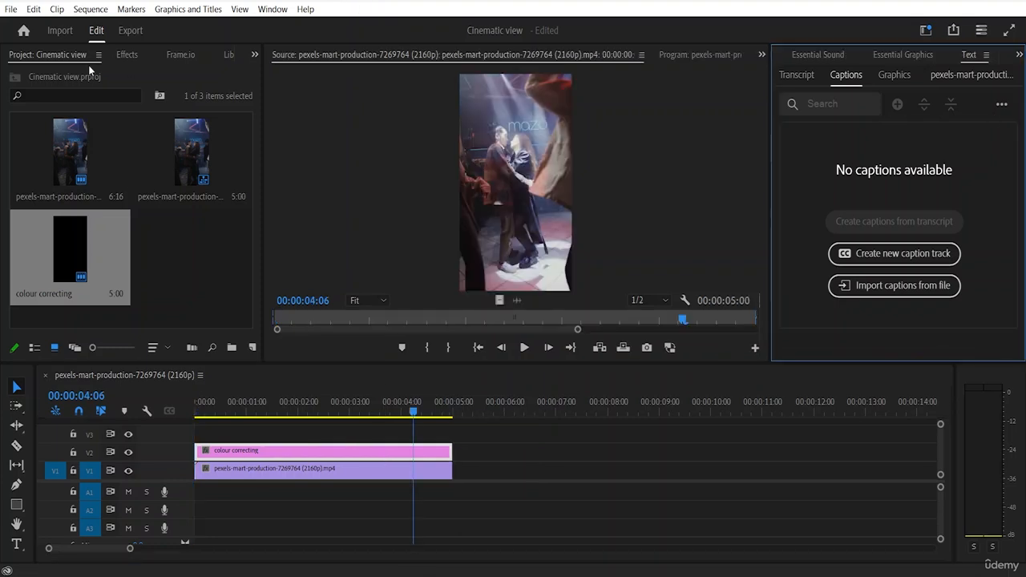
left_click(281, 7)
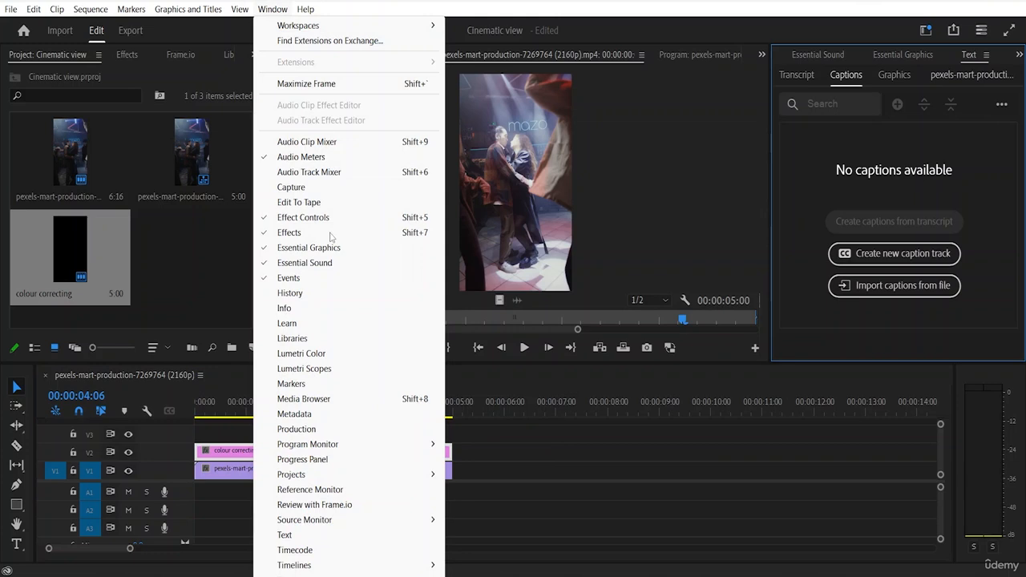
left_click(319, 370)
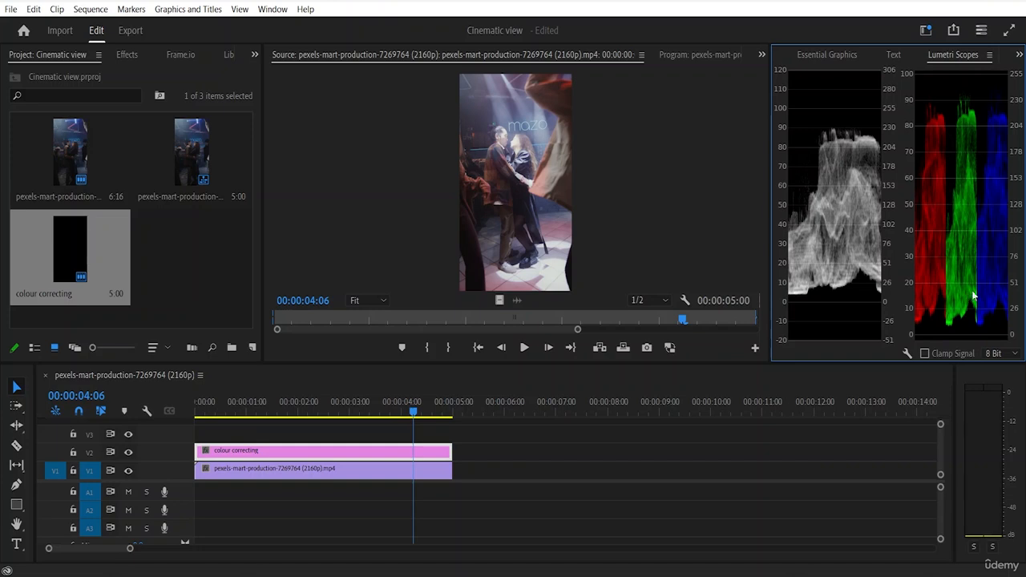
left_click(907, 354)
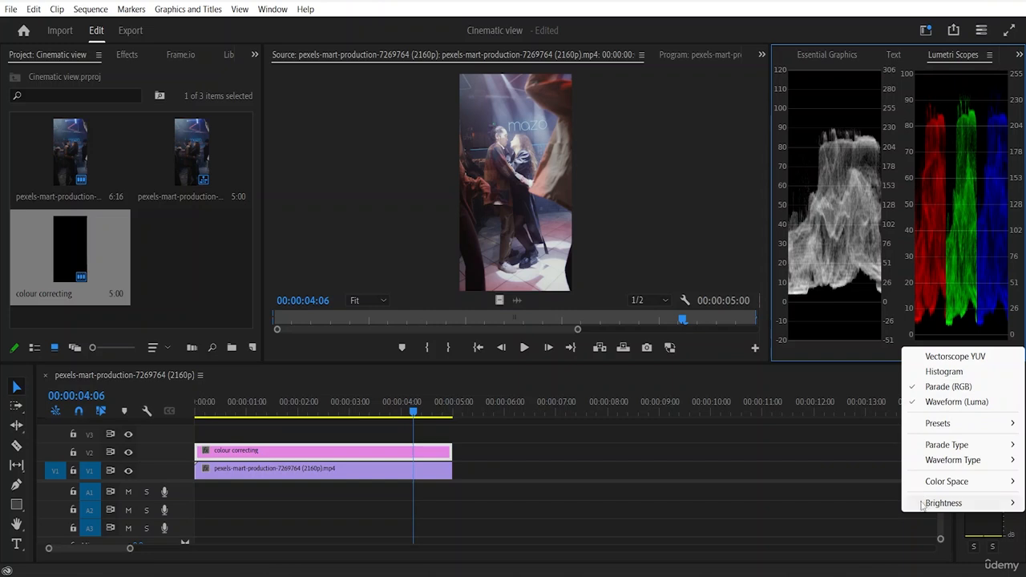
mouse_move(1003, 449)
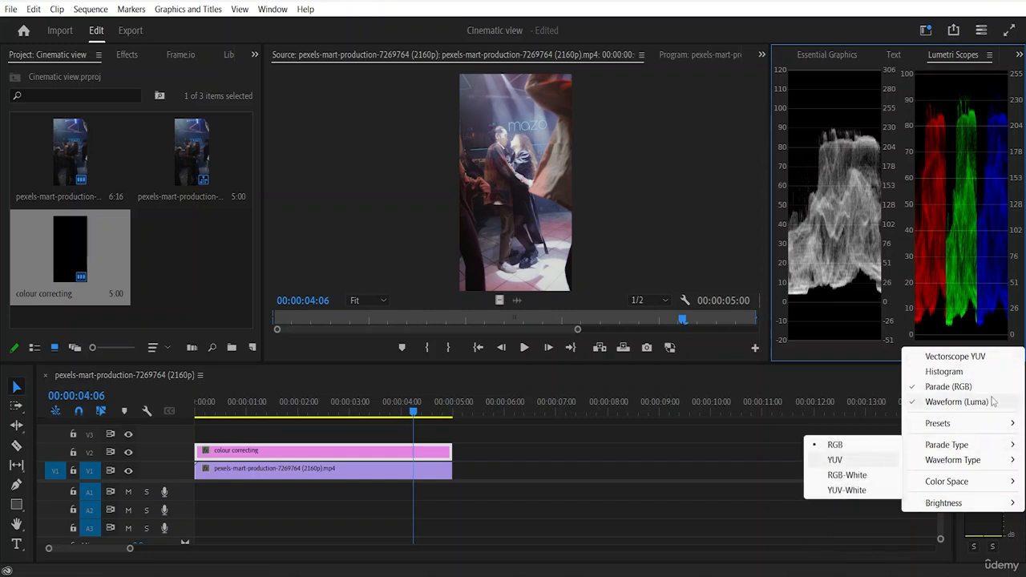
mouse_move(975, 462)
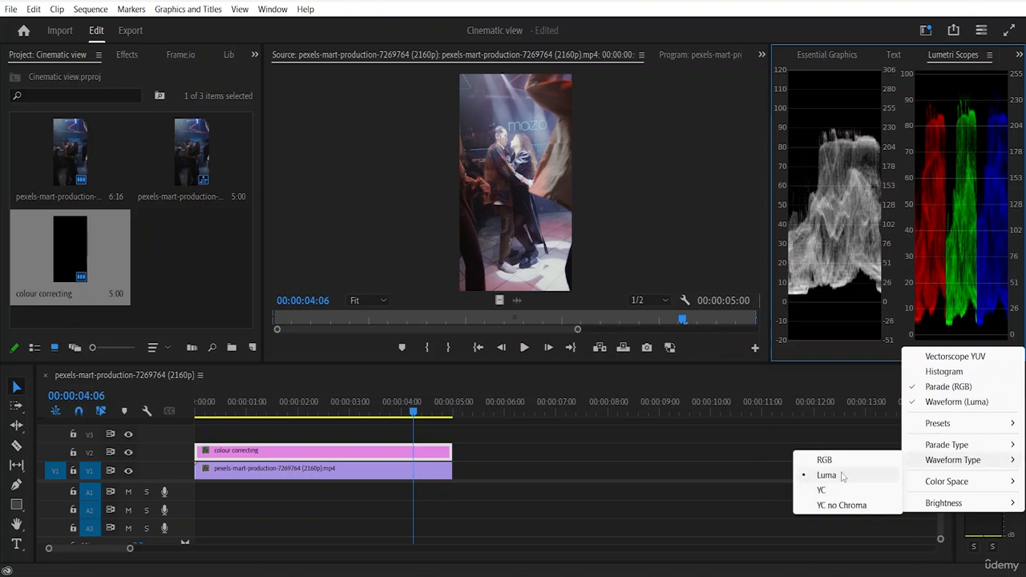
mouse_move(926, 447)
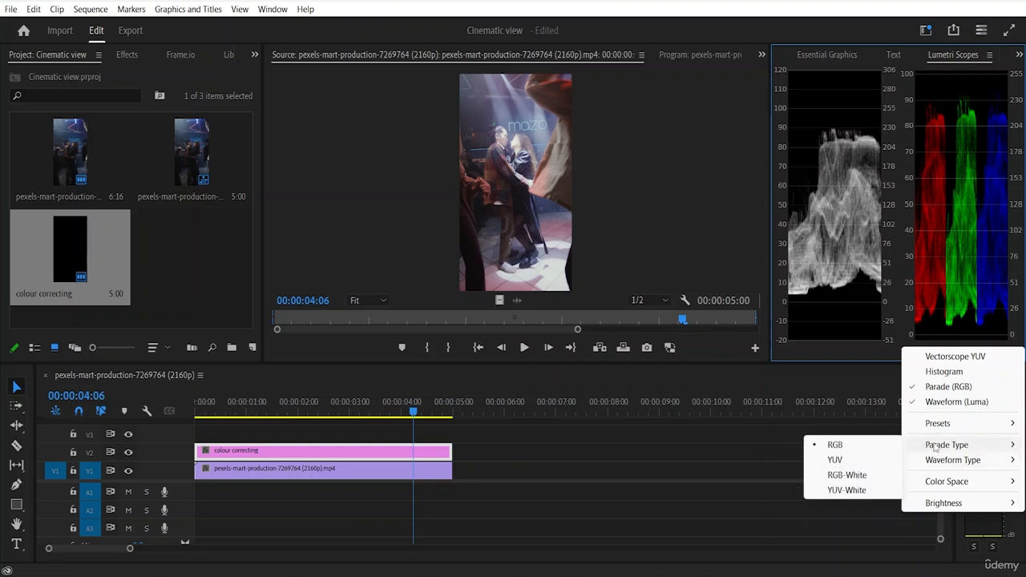
left_click(863, 311)
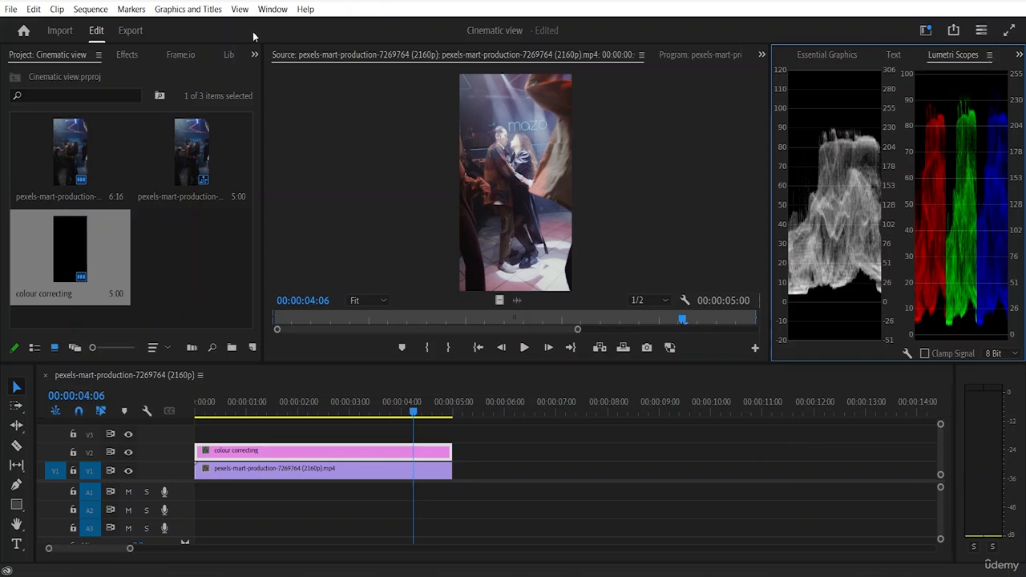
Step: Display Lumetri Color for the colour correcting layer and expand its Basic Correction settings
left_click(273, 9)
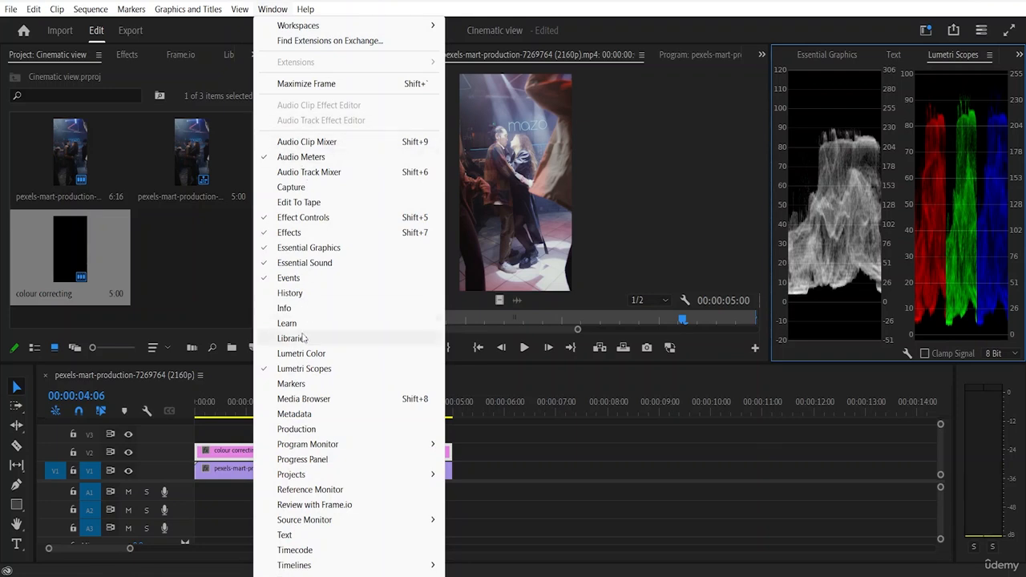
left_click(302, 353)
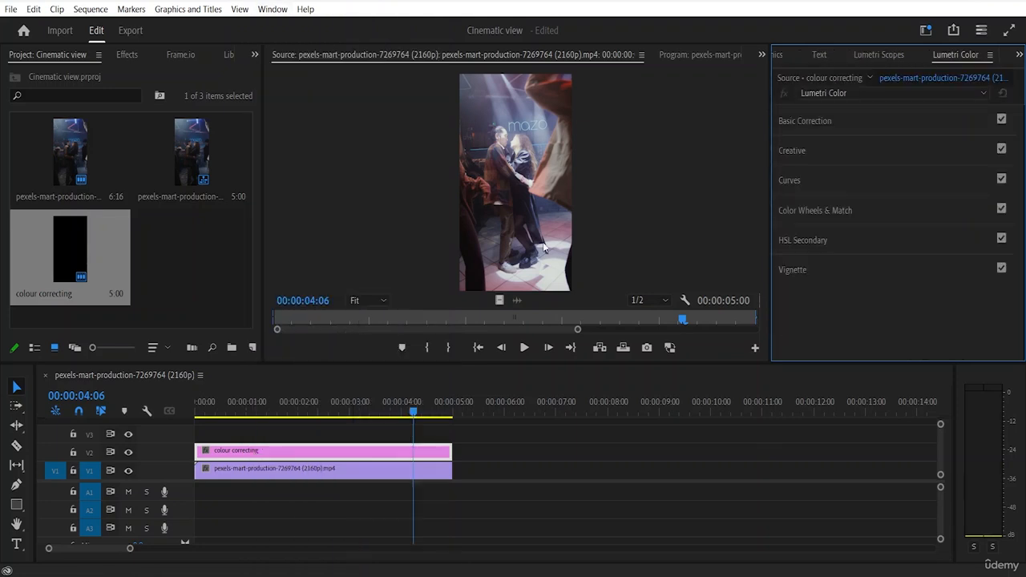
left_click(815, 121)
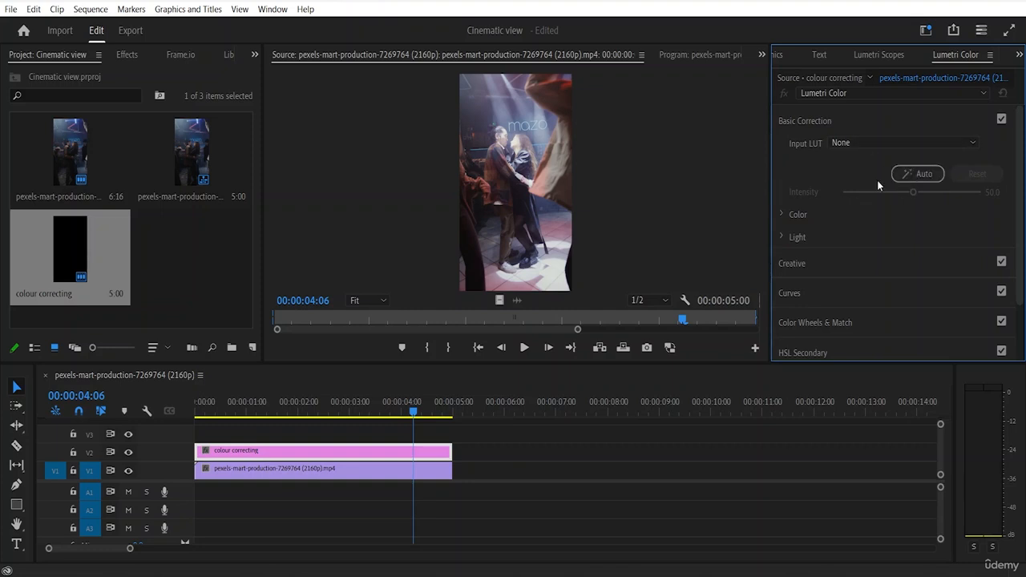
left_click(807, 119)
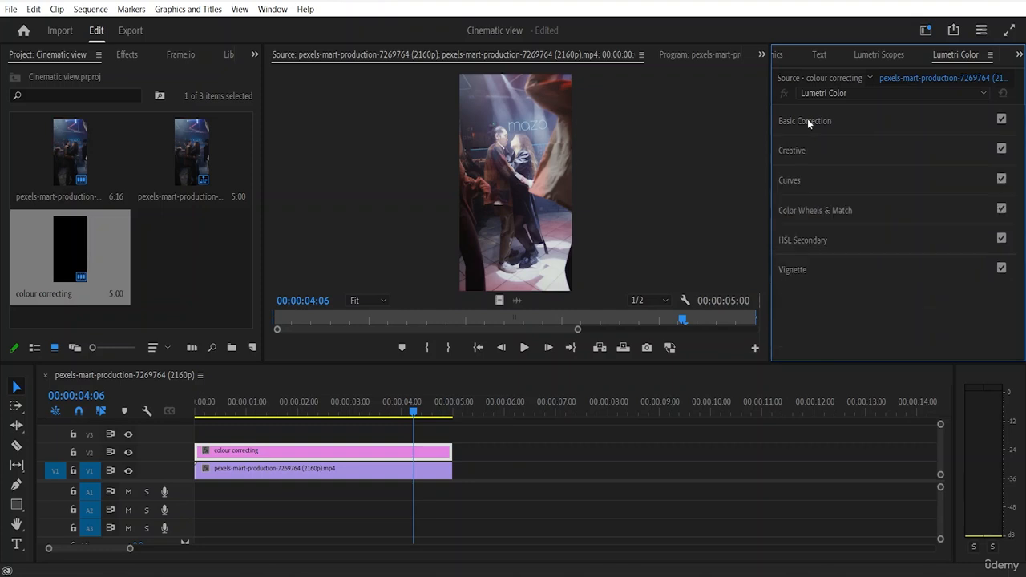
left_click(808, 121)
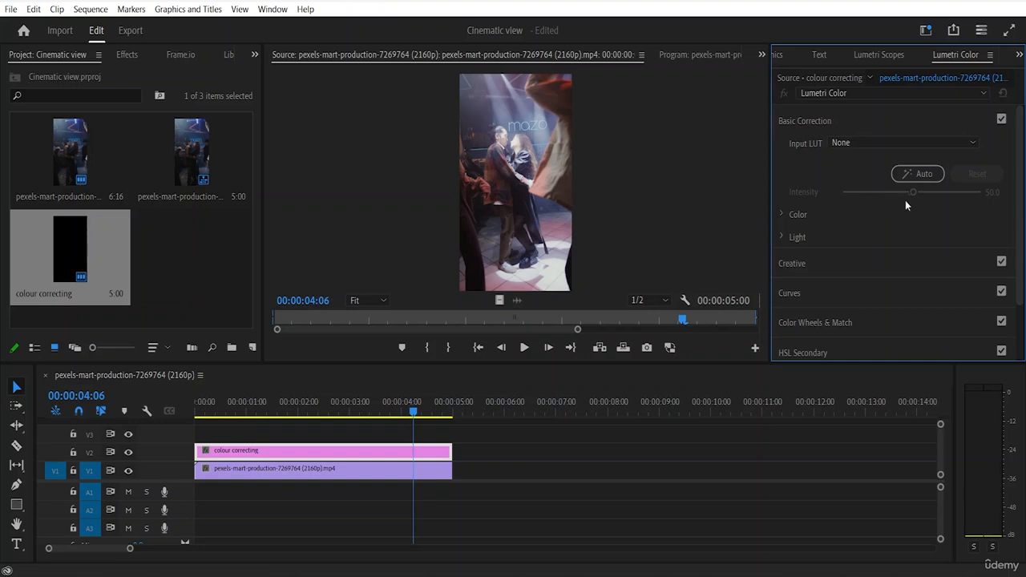
Step: Try the ALEXA_Default_LogC2Rec709 input LUT on the adjustment layer and return the Input LUT to None
left_click(942, 143)
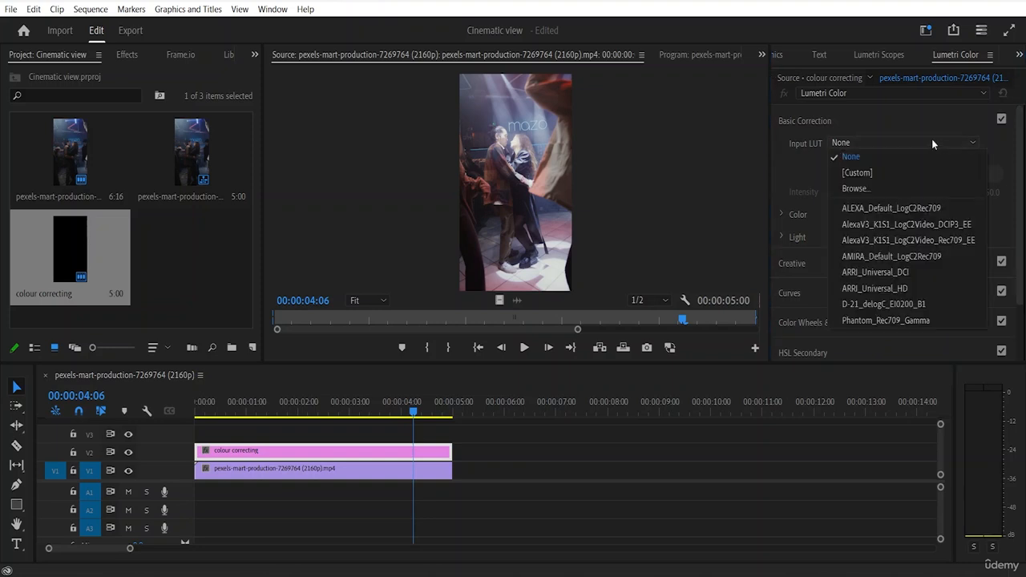
left_click(870, 209)
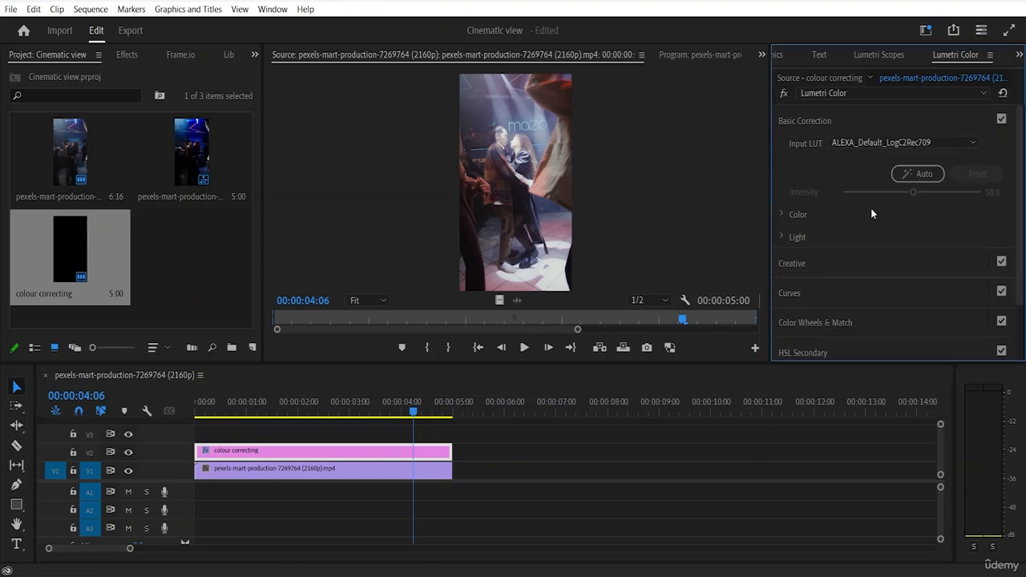
left_click(920, 141)
left_click(884, 158)
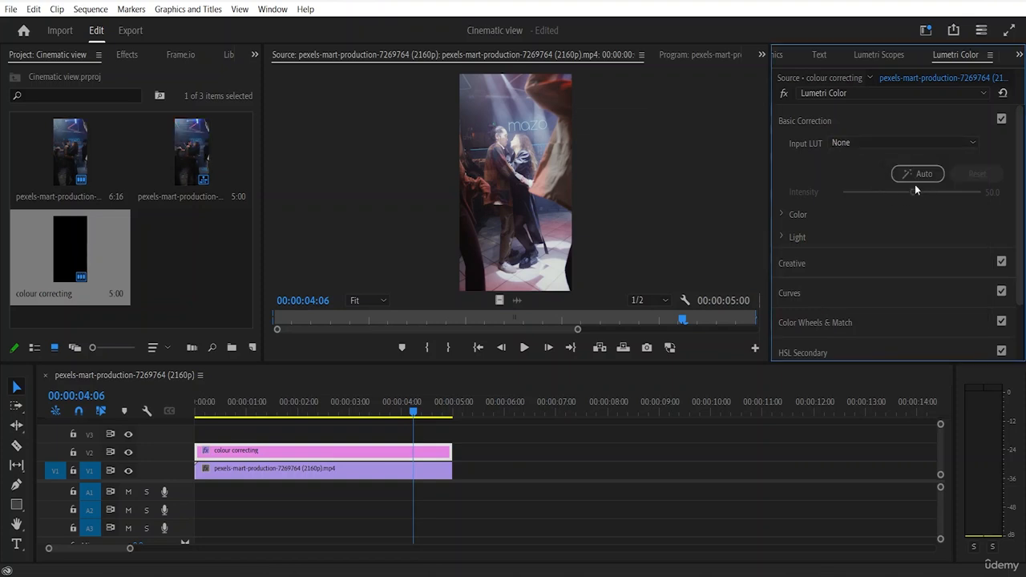
Step: Set the adjustment layer's Temperature to 7.7 and Tint to -10.6 in Basic Correction
left_click(803, 213)
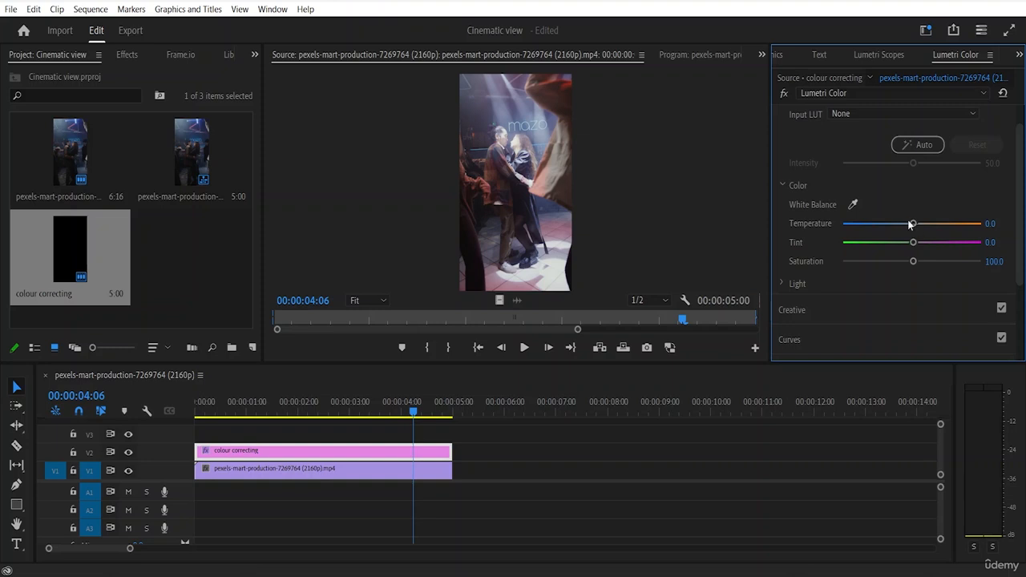
left_click_drag(912, 224, 904, 246)
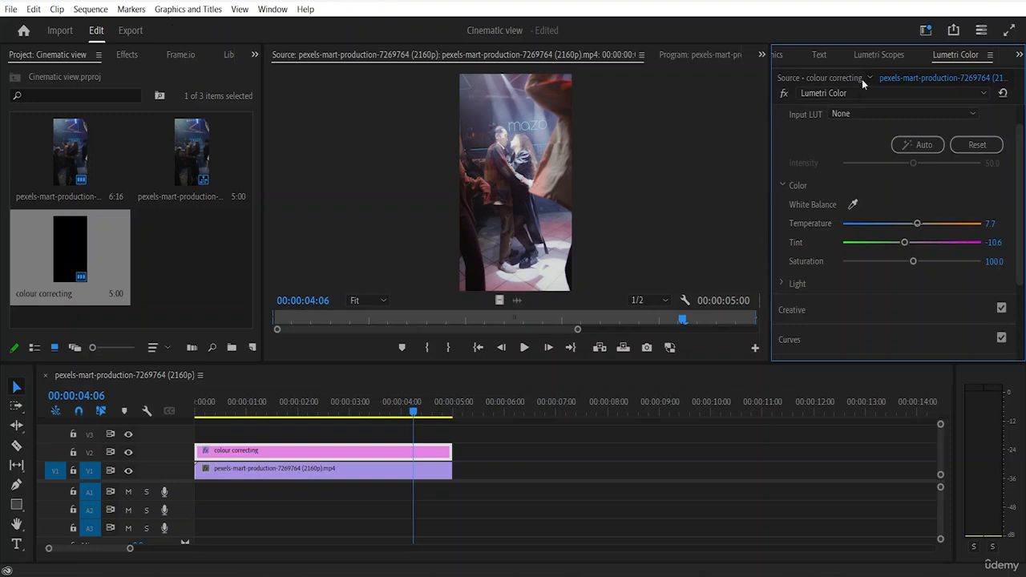
Step: Dock Lumetri Color with the Project group so the Program monitor and Lumetri Scopes are displayed alongside it
left_click(877, 56)
left_click_drag(877, 56, 269, 59)
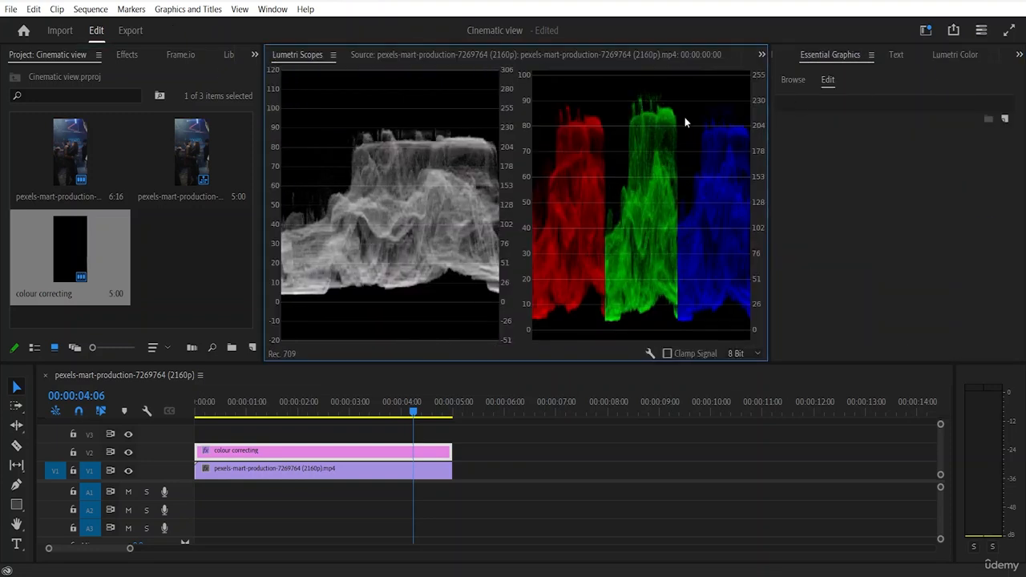
left_click_drag(568, 58, 423, 63)
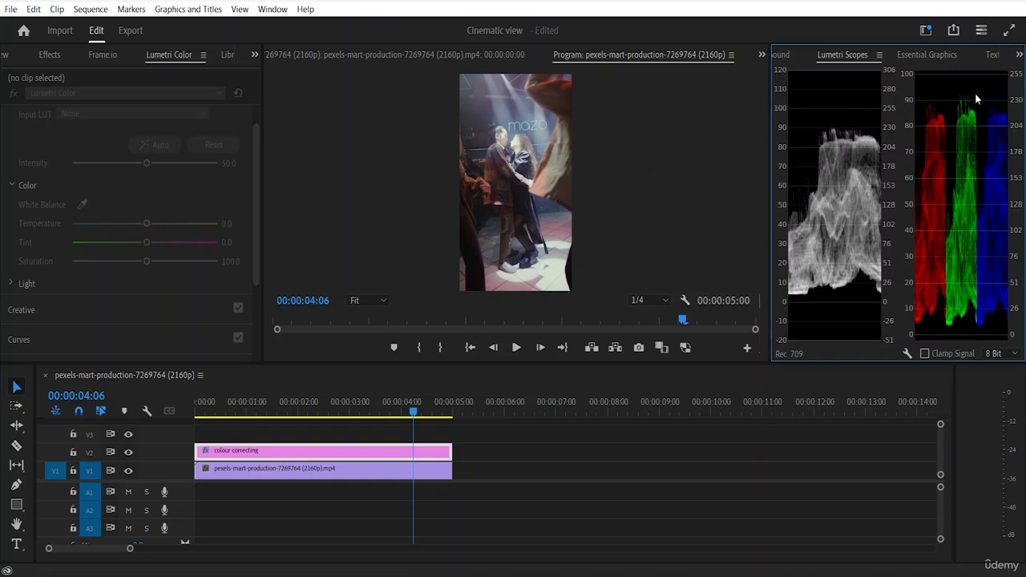
Step: Set the colour correcting layer's Temperature to 19.6, Tint to -3.2 and Saturation to 163.5
left_click(290, 455)
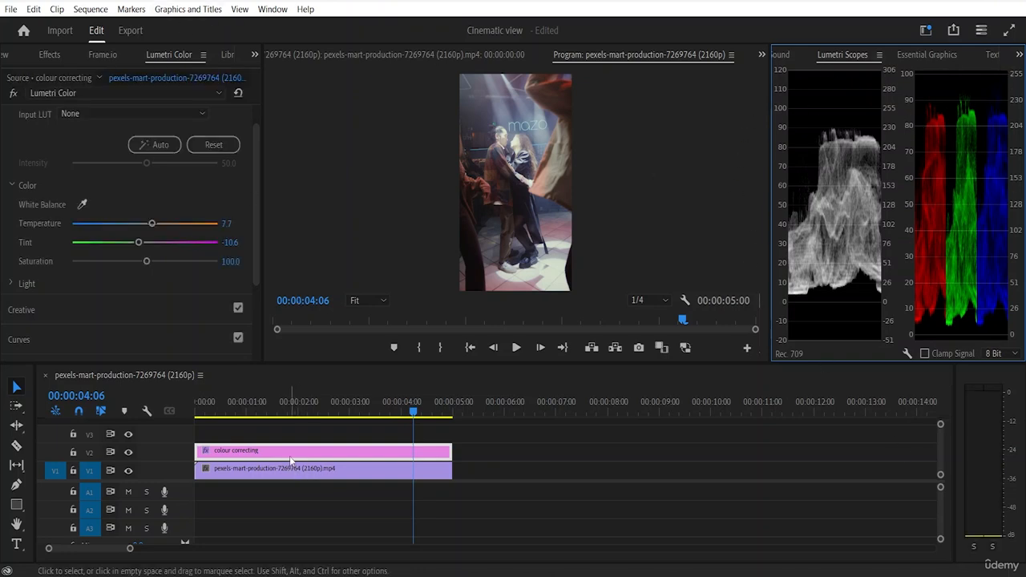
left_click_drag(139, 242, 157, 226)
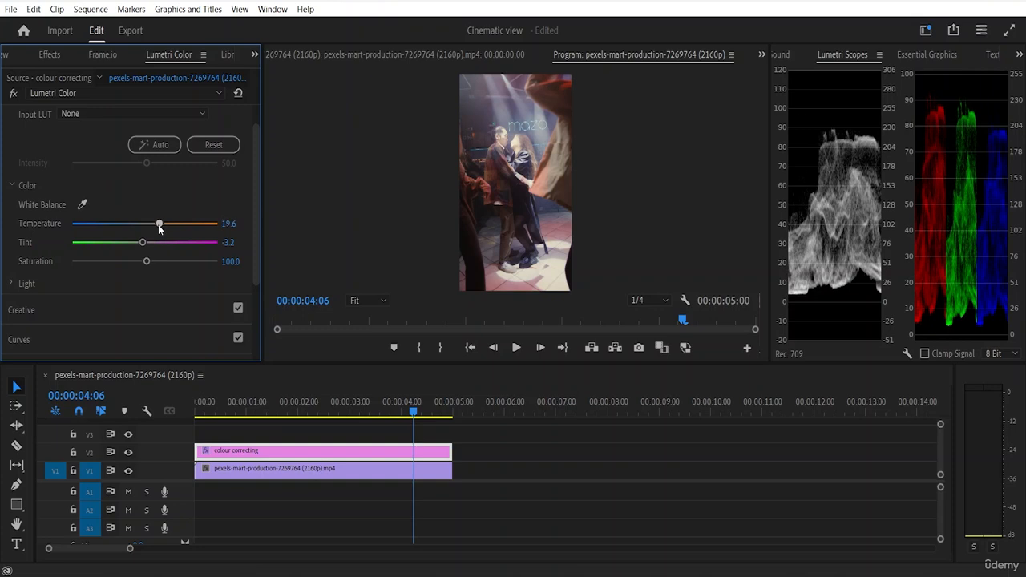
left_click_drag(143, 260, 192, 277)
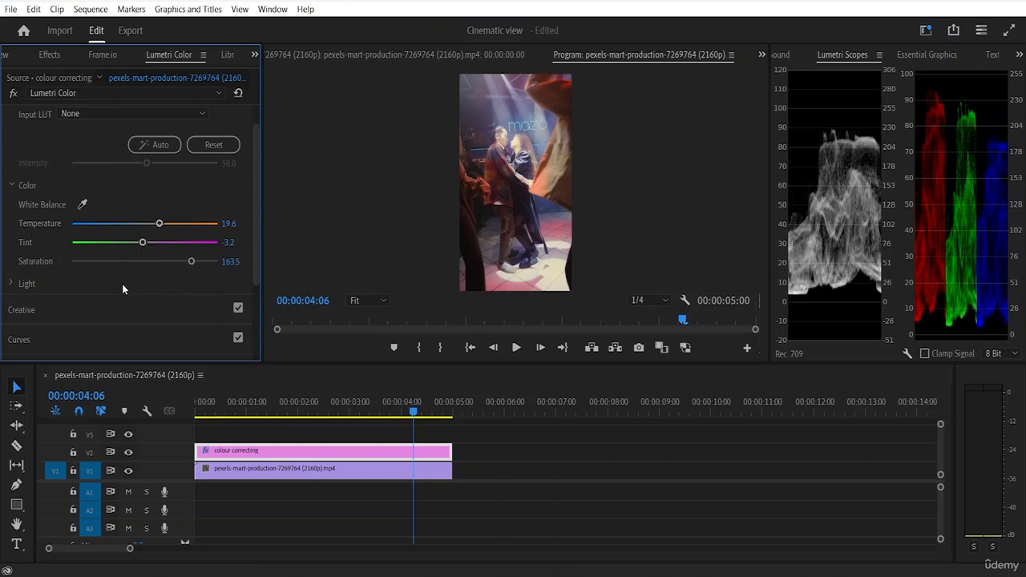
Step: Set the Light values to Exposure -0.5, Contrast 45.2, Highlights -11.4, Shadows 18.7, Whites 36.1 and Blacks -12.3
scroll(38, 273, "down", 2)
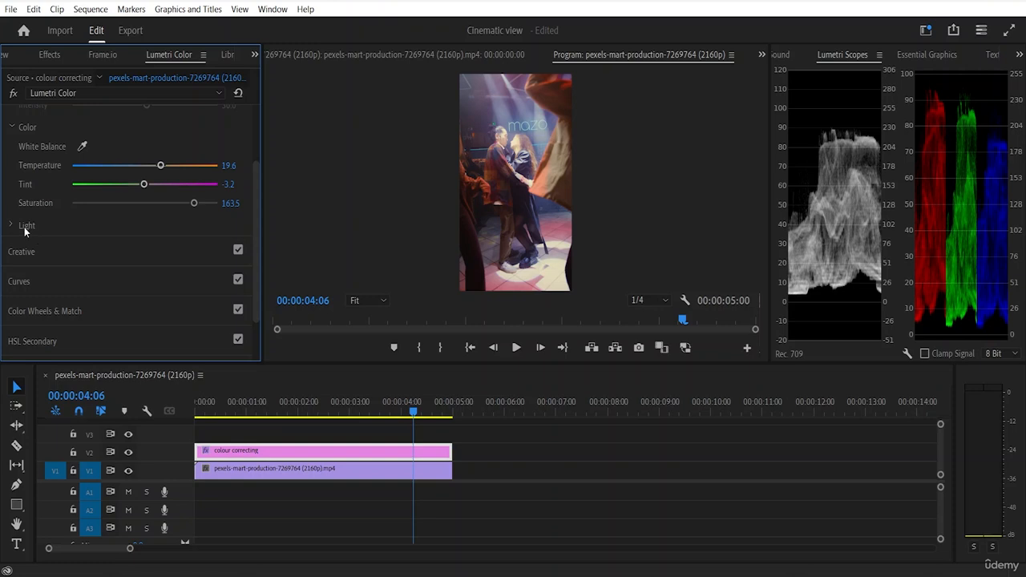
left_click(16, 227)
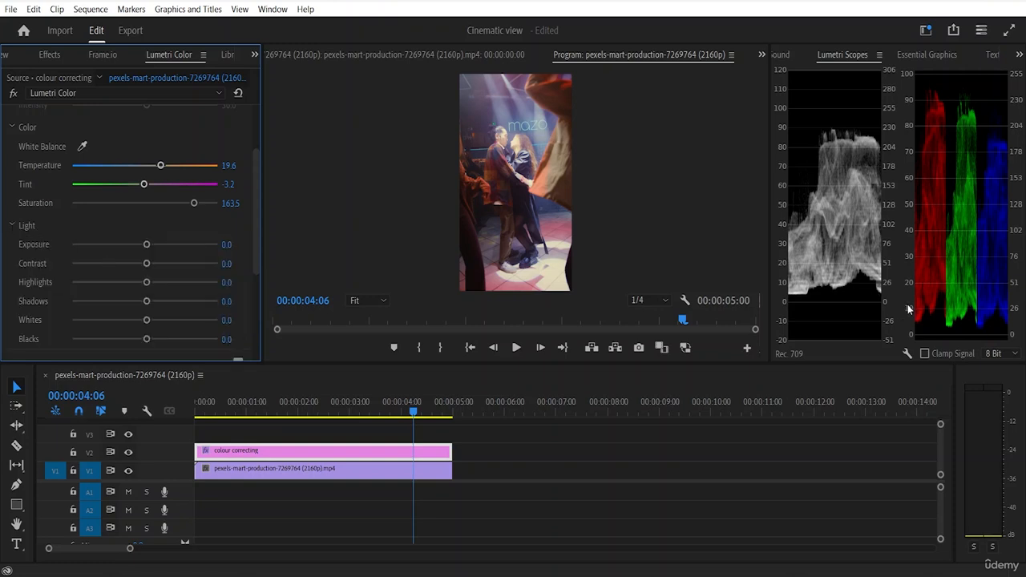
left_click(860, 268)
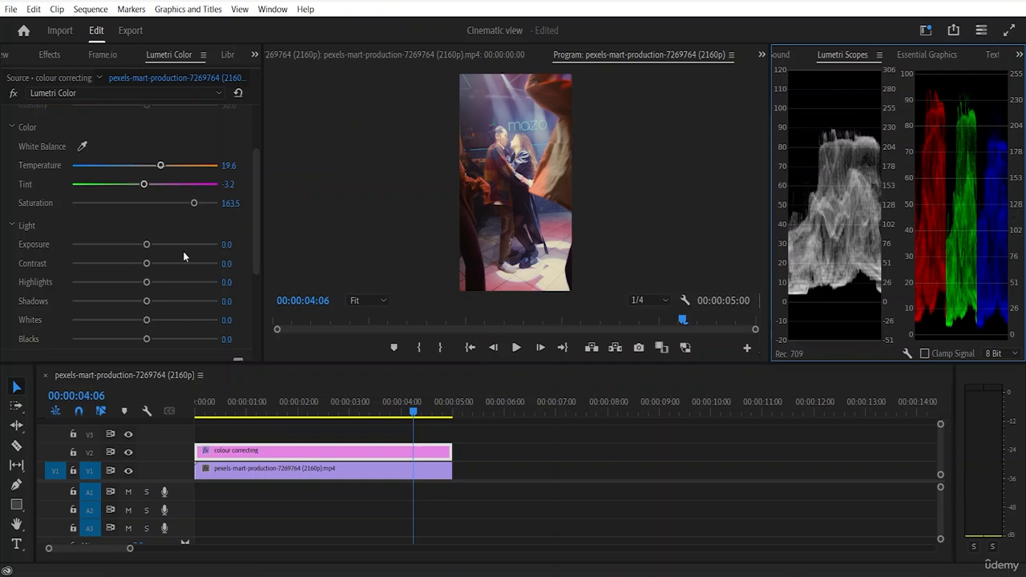
left_click(145, 245)
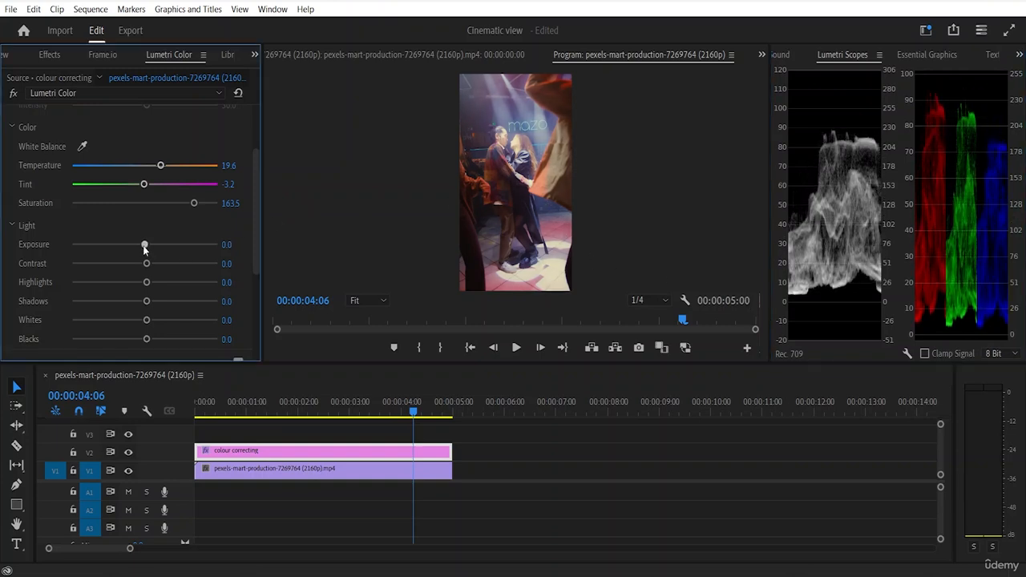
left_click_drag(145, 250, 177, 276)
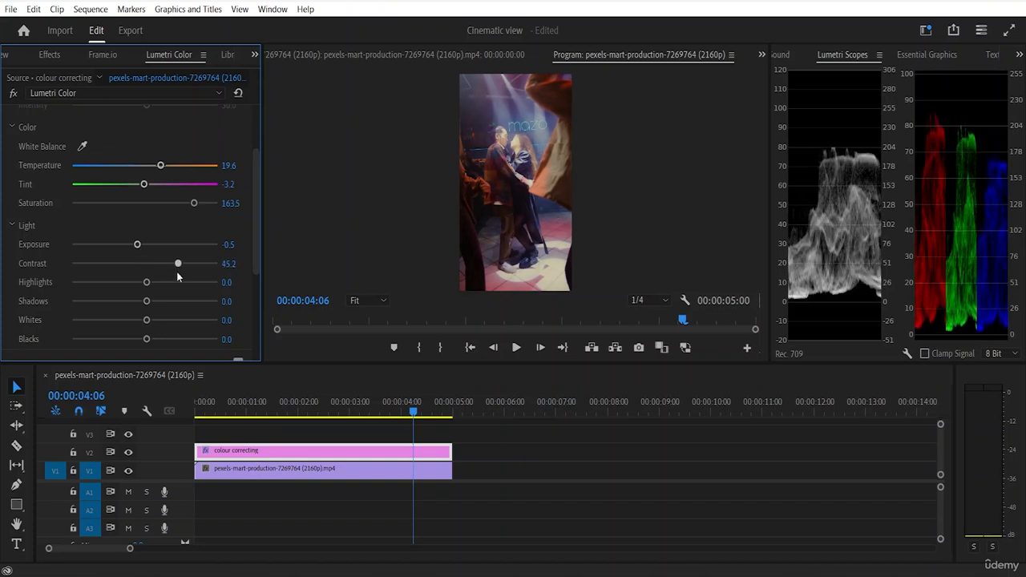
left_click_drag(177, 277, 155, 329)
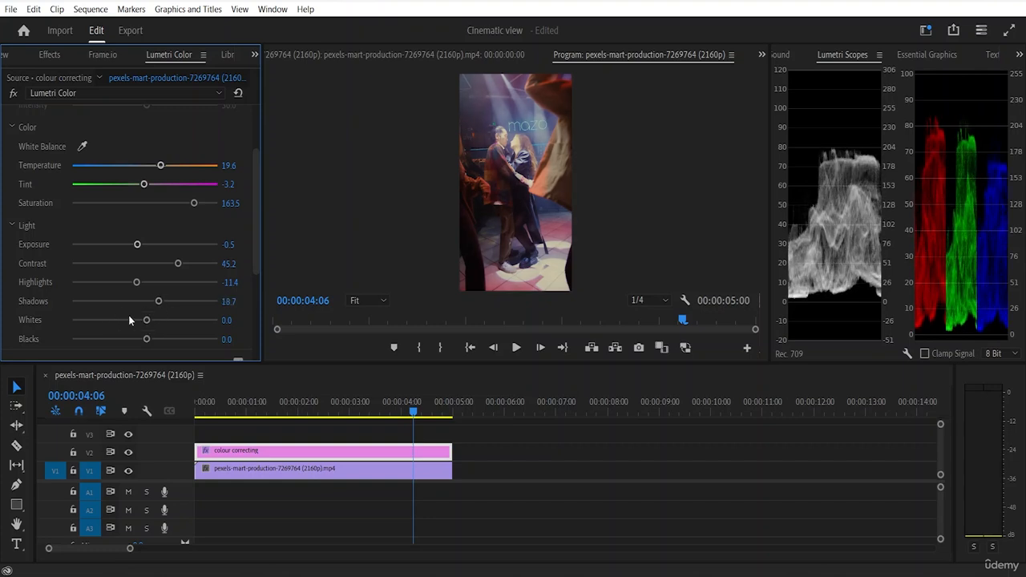
left_click_drag(148, 321, 173, 321)
scroll(130, 305, "down", 3)
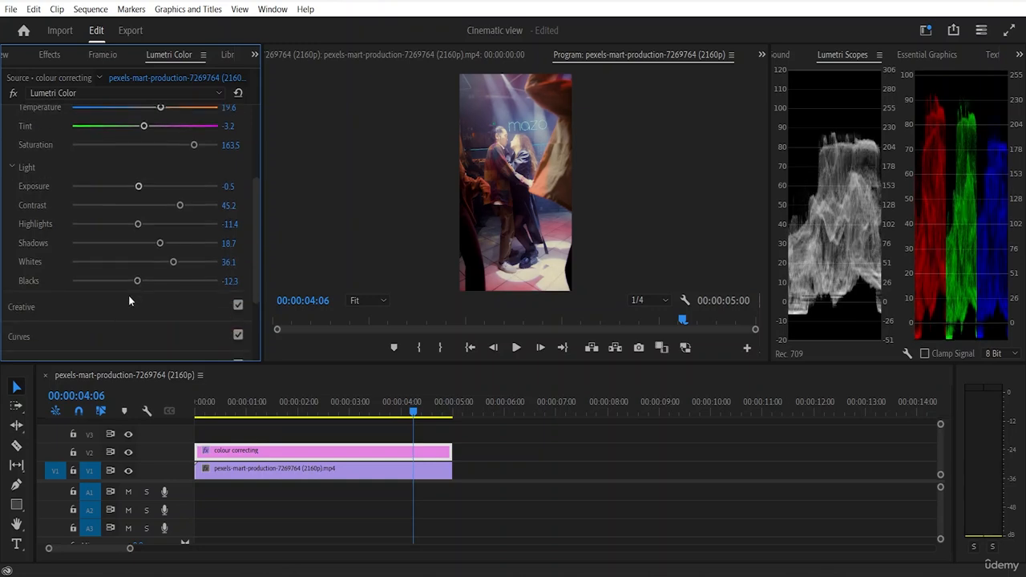
Step: Open the Curves section, collapse its Hue Saturation Curves and expand the RGB Curves
scroll(128, 301, "down", 5)
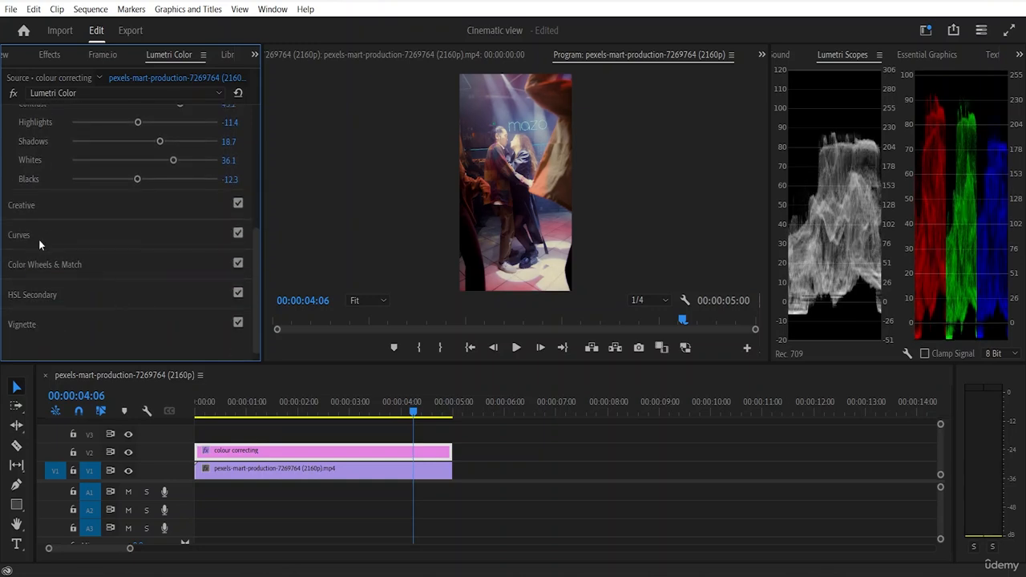
left_click(19, 235)
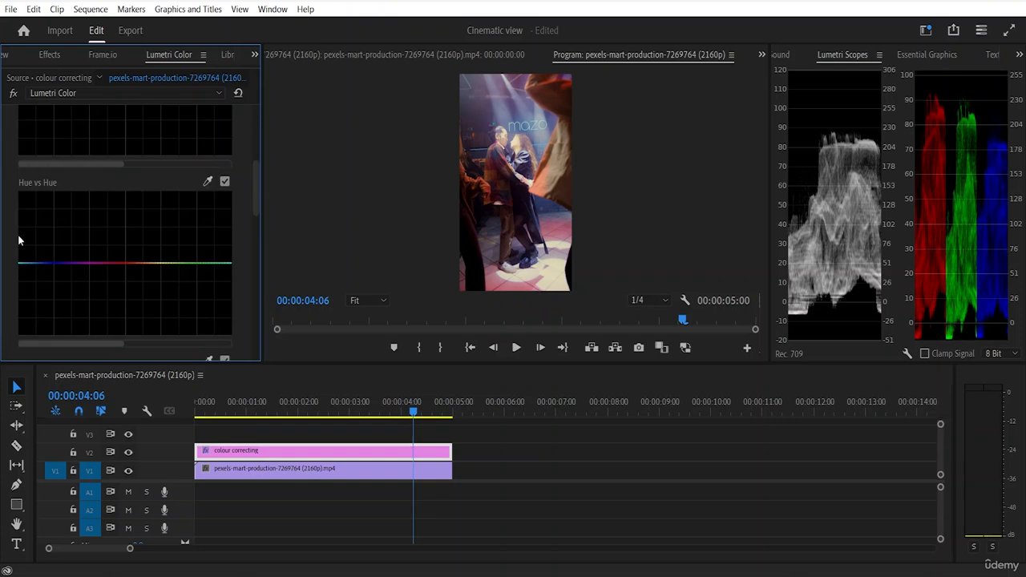
scroll(158, 209, "up", 6)
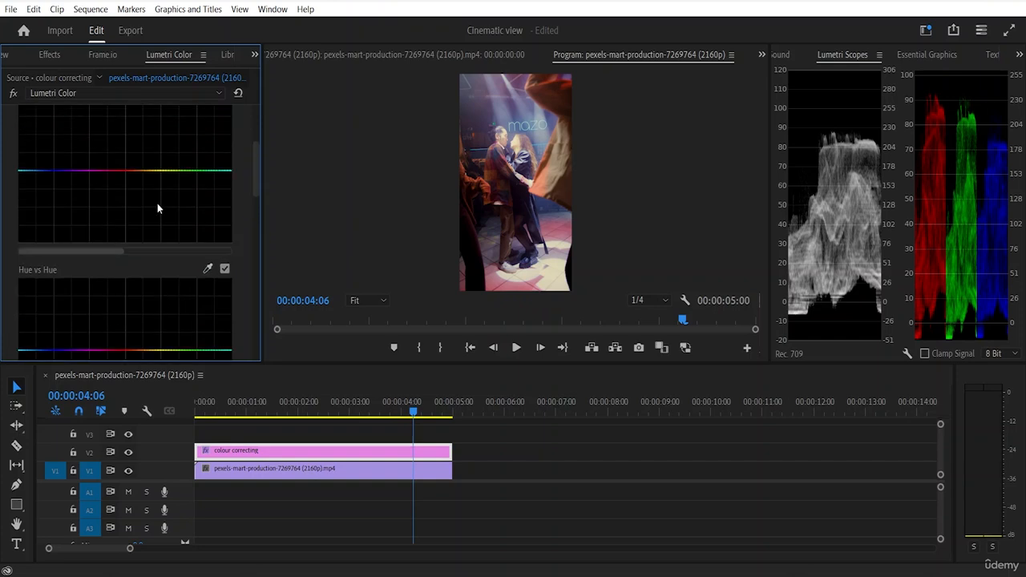
scroll(158, 208, "up", 2)
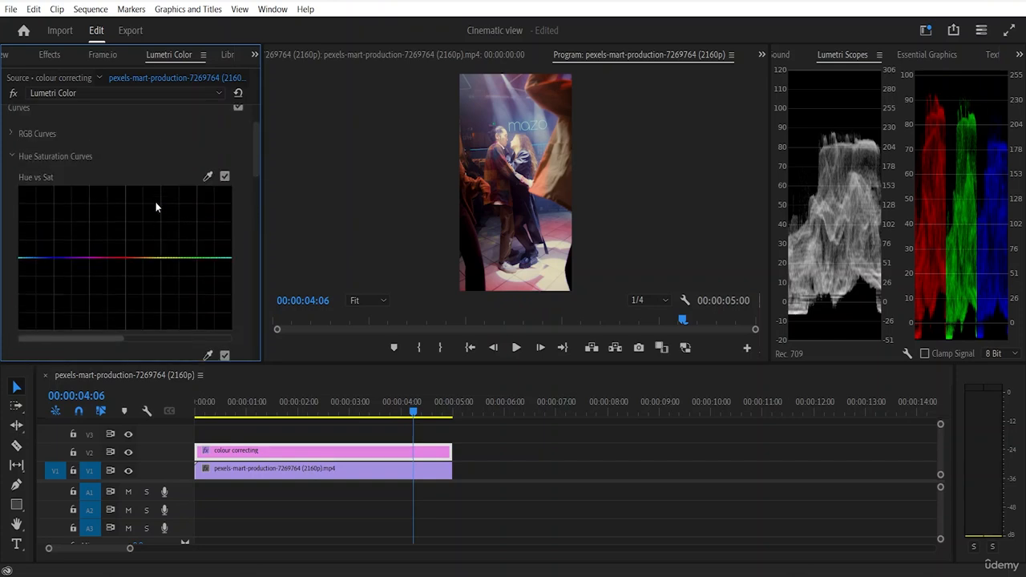
scroll(52, 179, "up", 3)
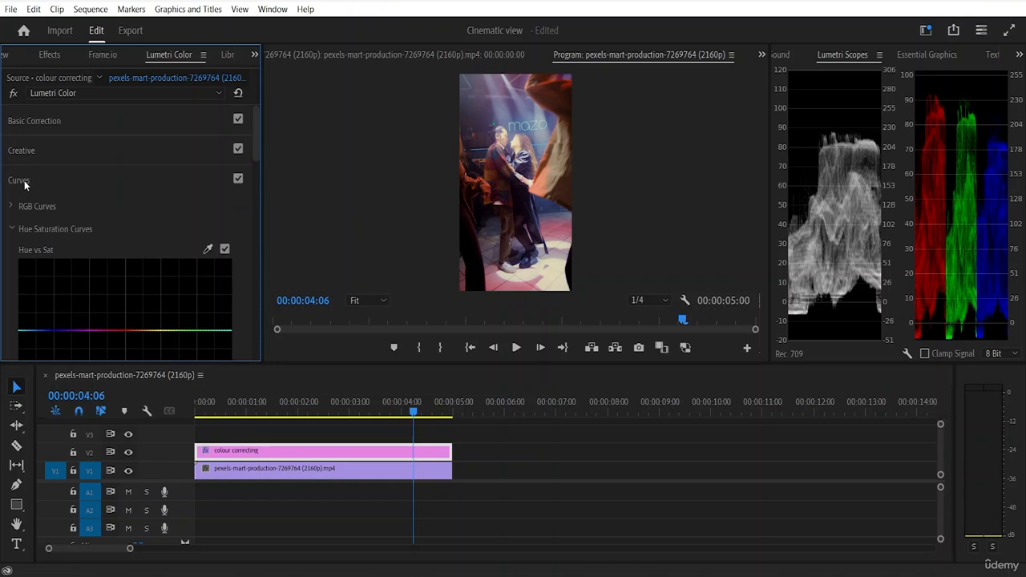
left_click(13, 228)
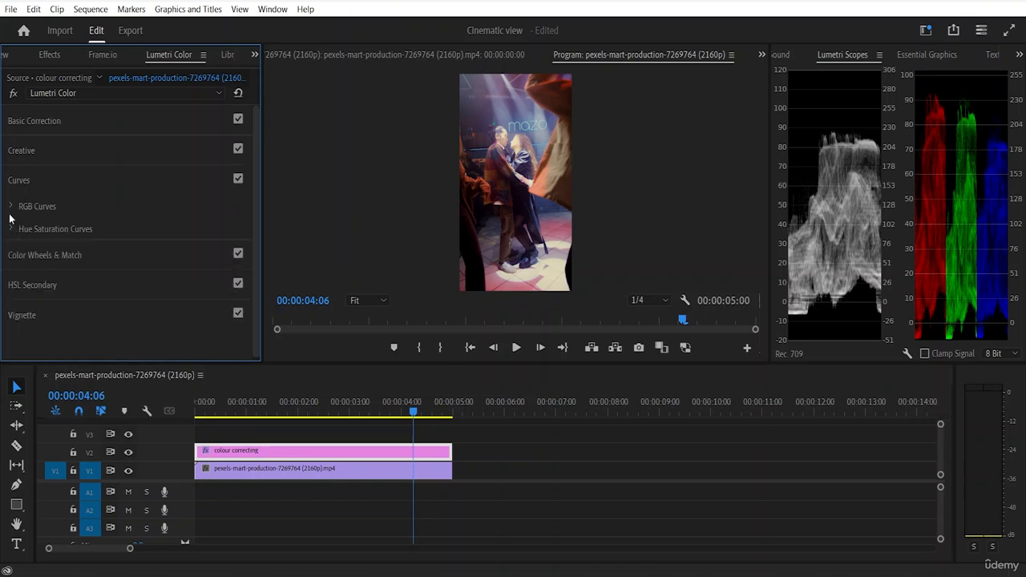
left_click(12, 207)
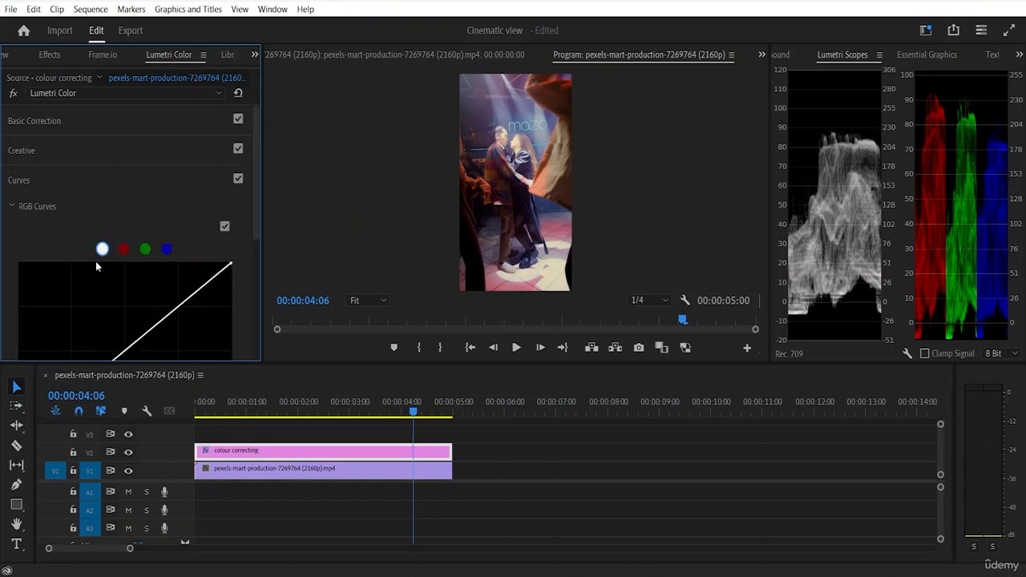
Step: Add four control points along the white RGB curve, spread from the shadows to the highlights
scroll(92, 259, "down", 4)
scroll(93, 255, "down", 1)
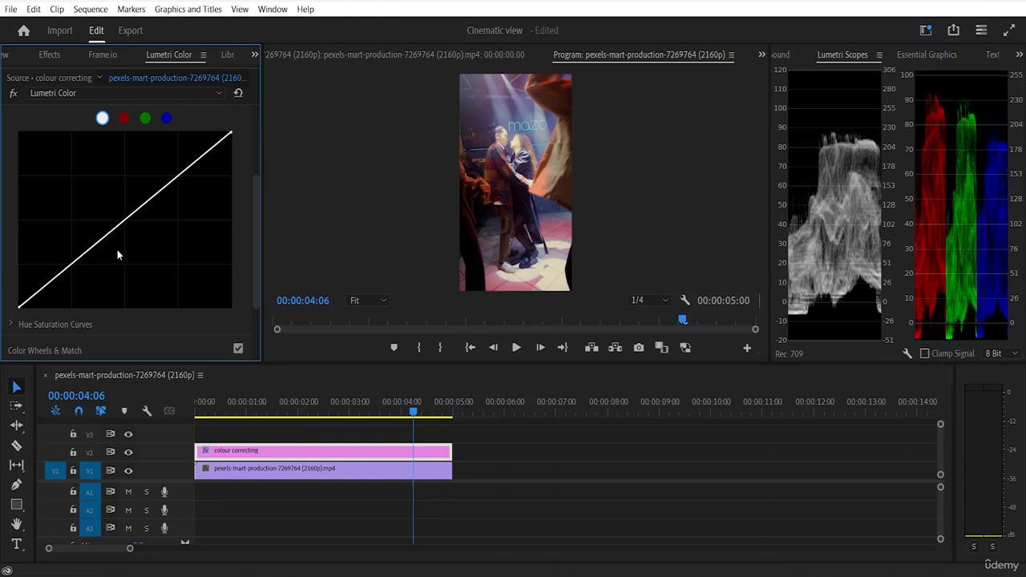
left_click(68, 269)
left_click_drag(67, 269, 46, 283)
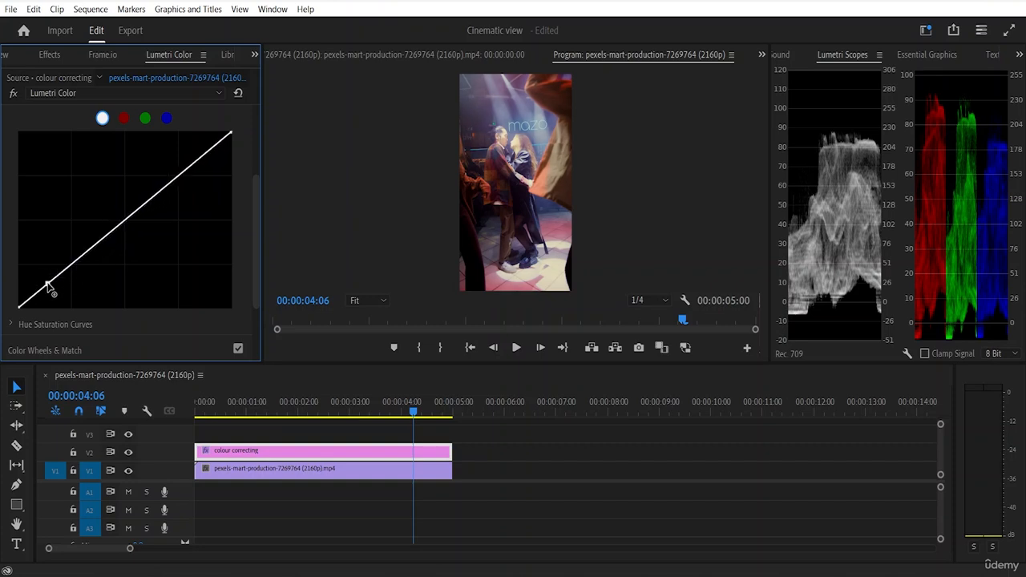
left_click(93, 247)
left_click(132, 216)
left_click(178, 176)
Step: Raise the white curve's shadow point, shift the second point to just below the midpoint, and lower the highlight point slightly
left_click_drag(47, 286, 39, 278)
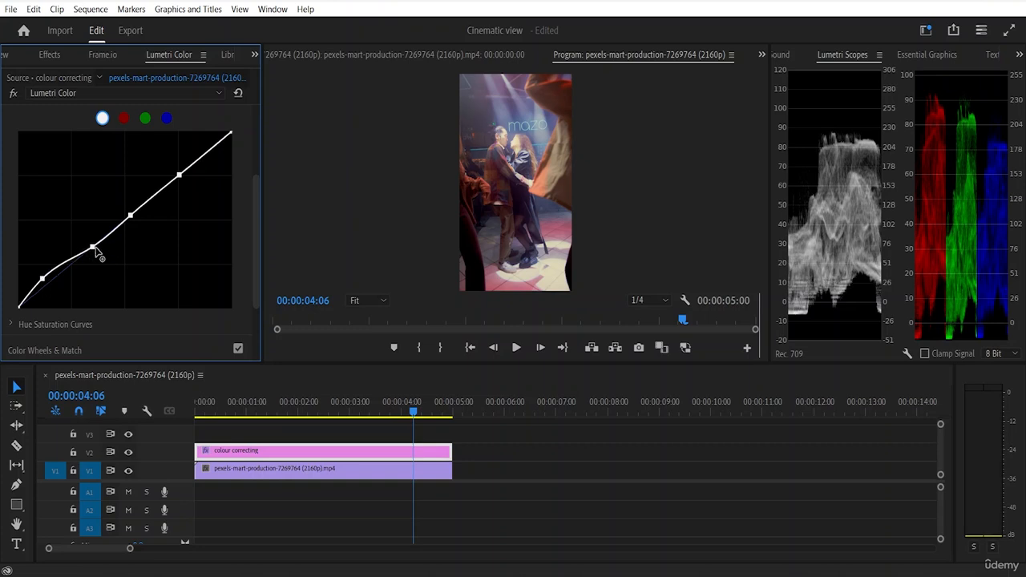
left_click_drag(93, 253, 119, 227)
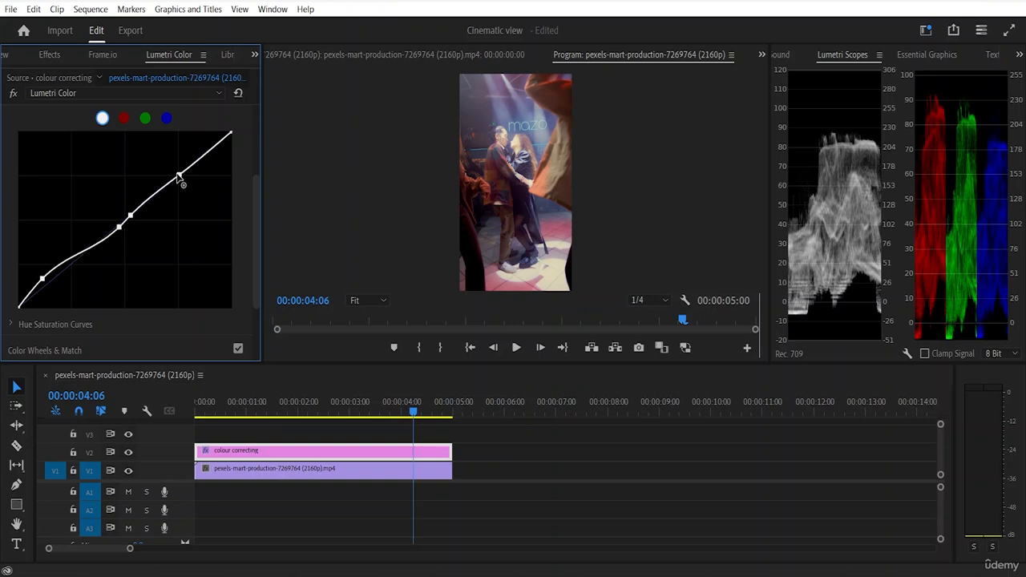
left_click_drag(179, 176, 184, 189)
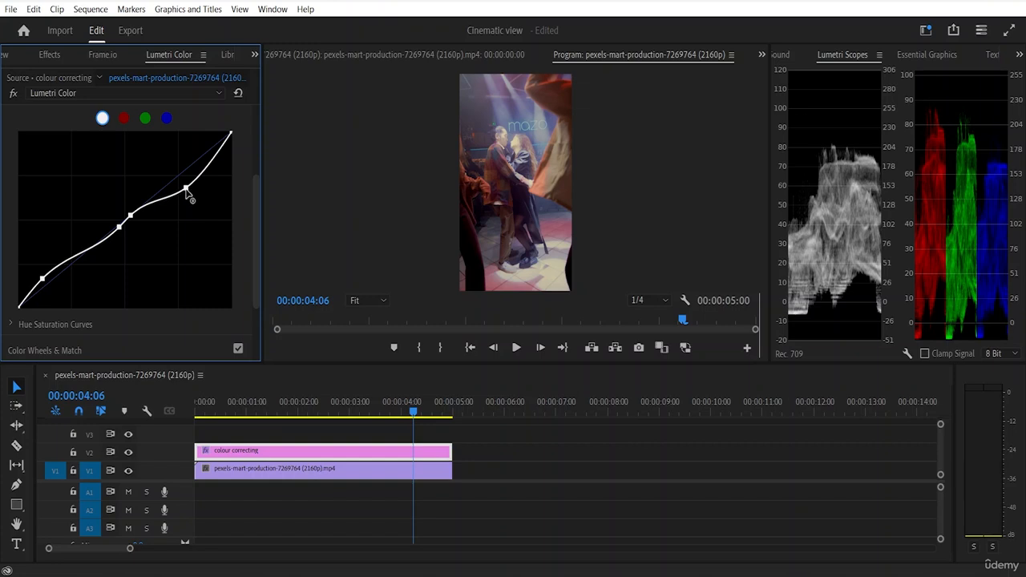
left_click_drag(185, 189, 189, 178)
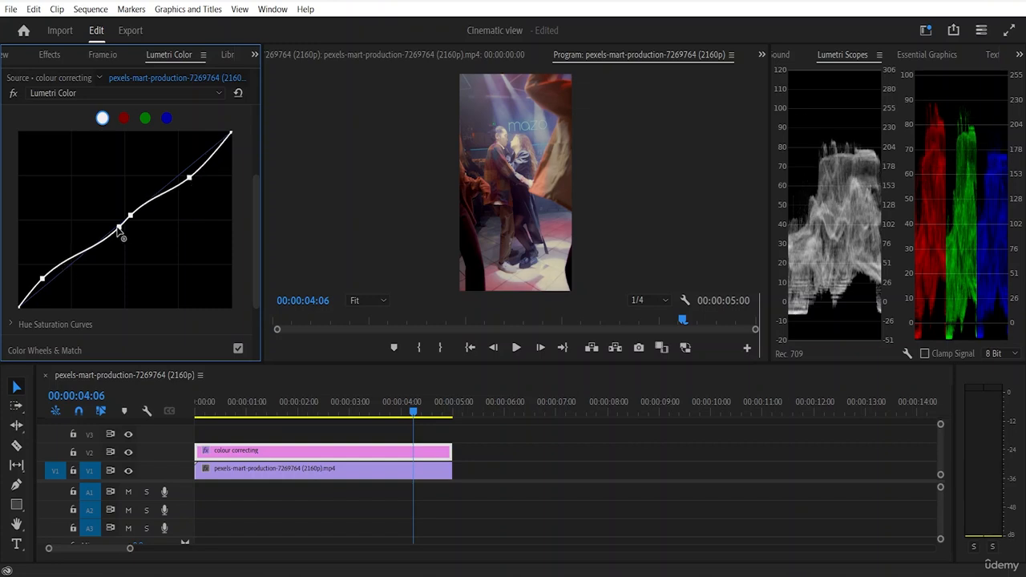
Step: Reduce the white curve to three points with raised shadows, lowered midpoint and raised highlights, and compare with RGB Curves off and on
left_click_drag(119, 230, 130, 215)
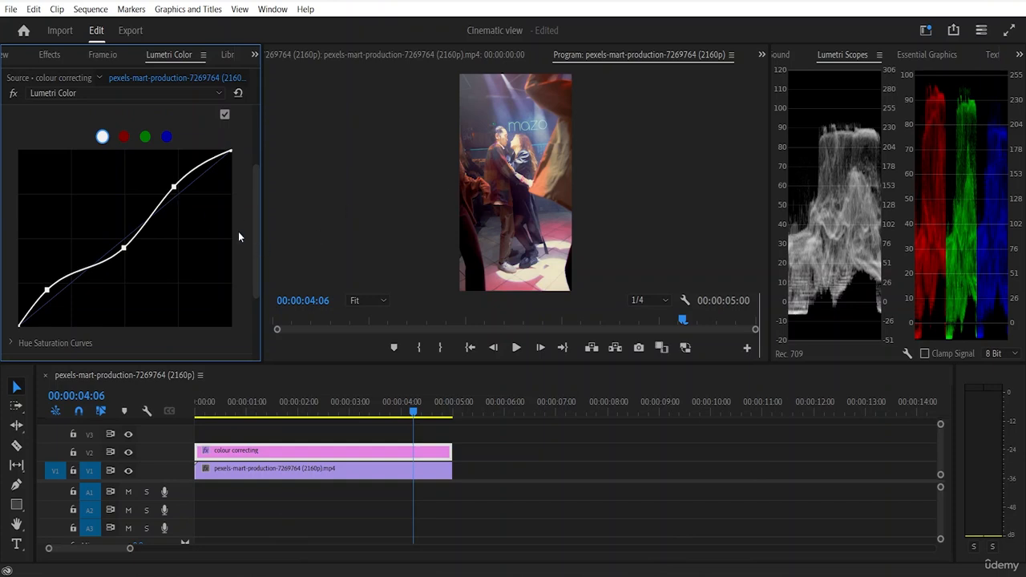
scroll(239, 213, "up", 1)
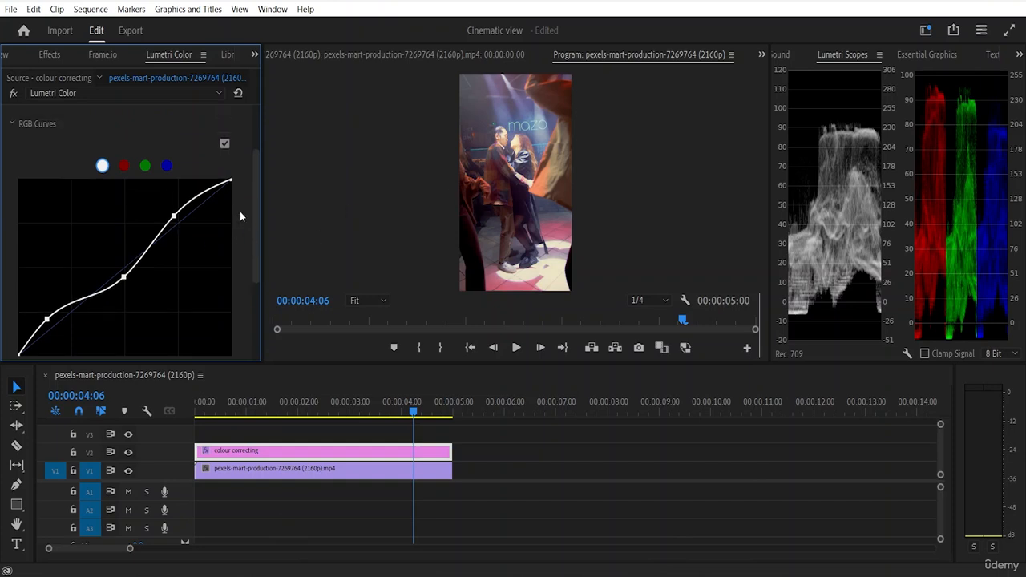
left_click(224, 145)
left_click(225, 146)
Step: Collapse the Curves section, and turn on Comparison View in Color Wheels & Match
scroll(236, 235, "down", 5)
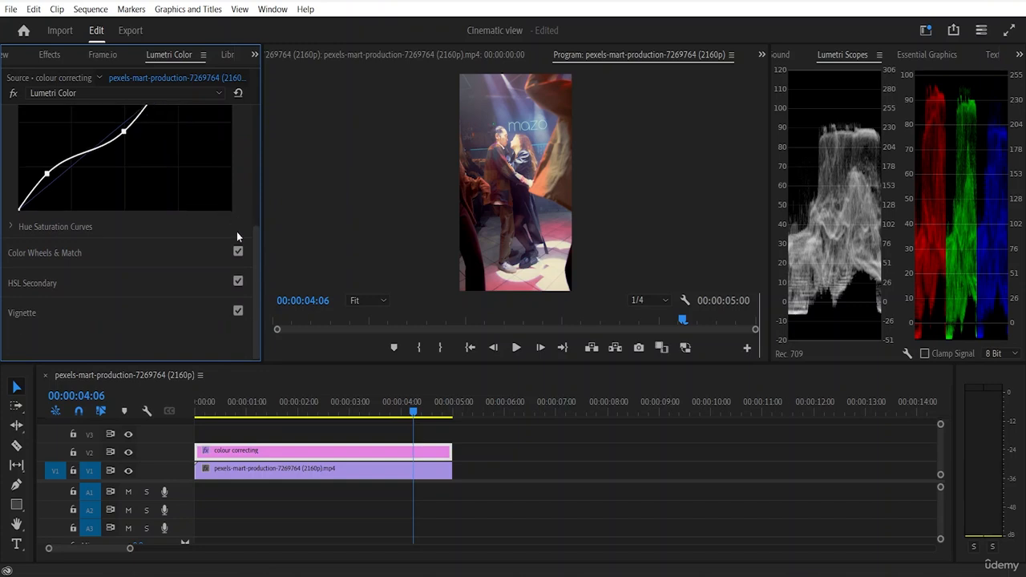
scroll(155, 222, "up", 5)
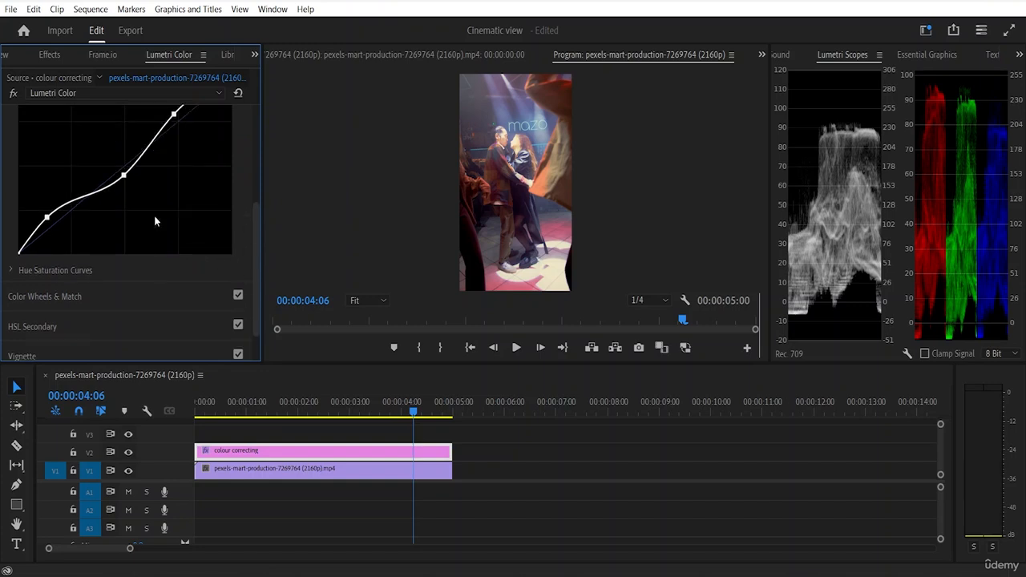
scroll(84, 162, "up", 1)
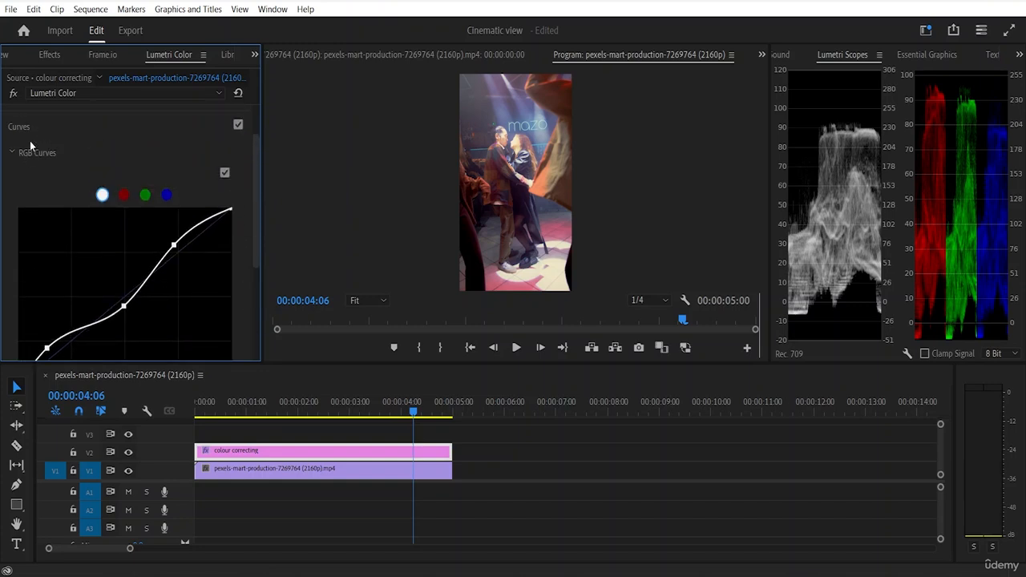
left_click(18, 153)
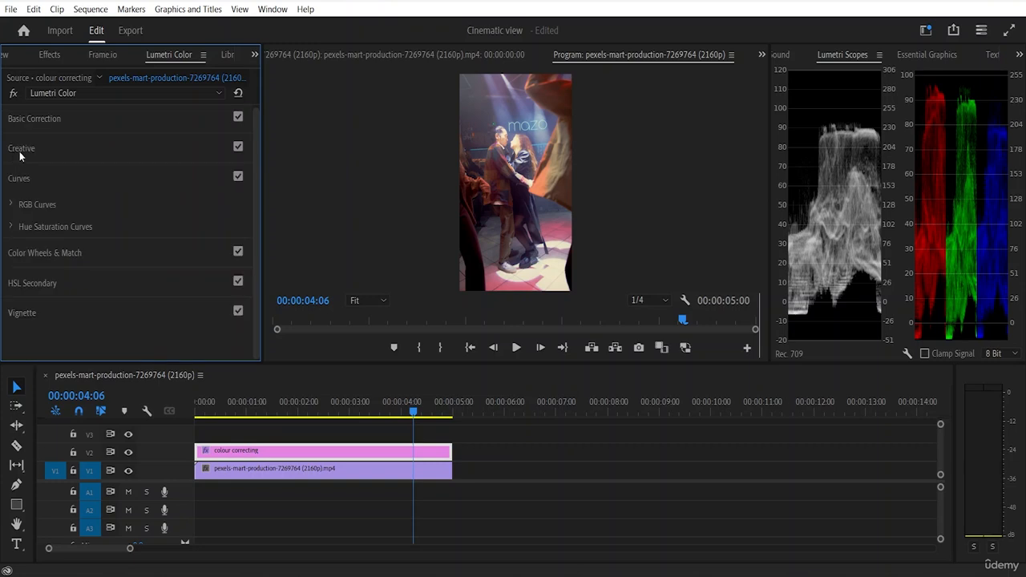
left_click(15, 179)
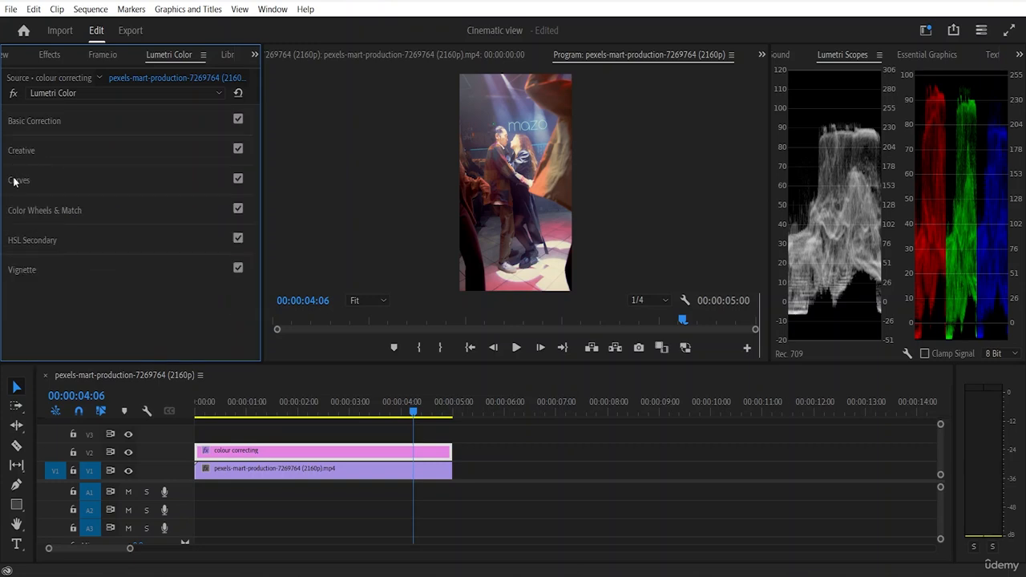
left_click(31, 209)
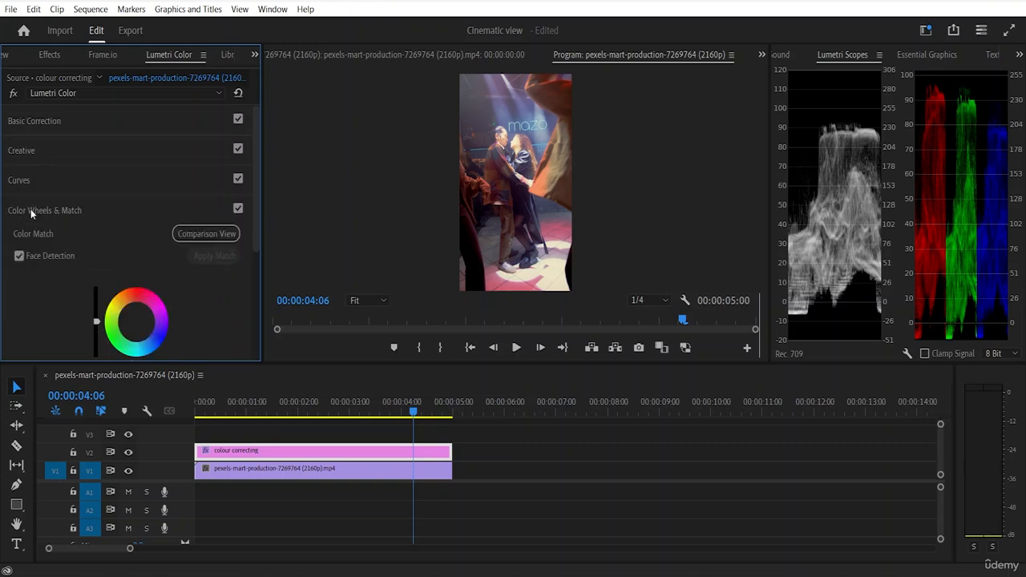
scroll(85, 215, "down", 2)
scroll(86, 224, "down", 1)
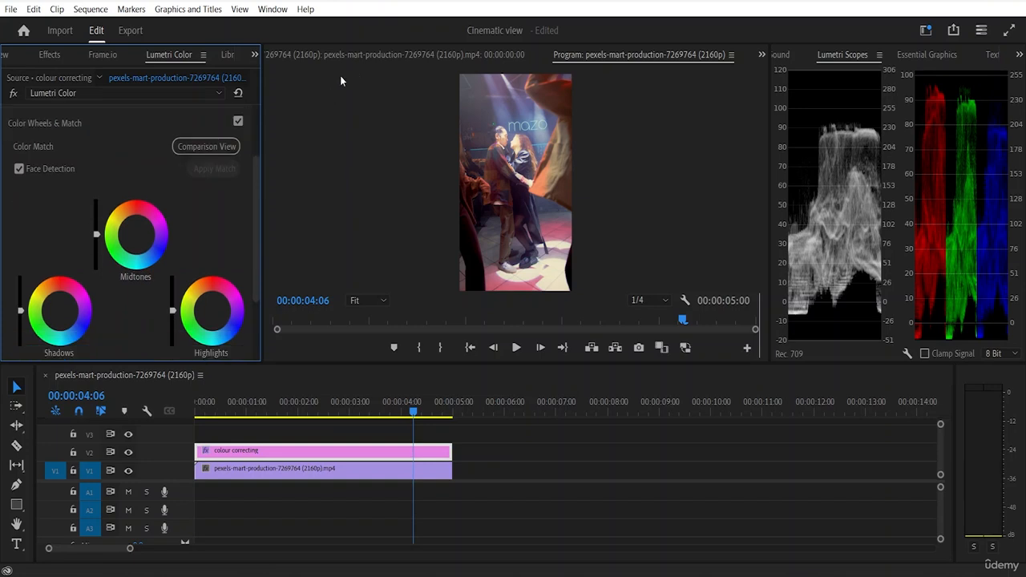
left_click(207, 146)
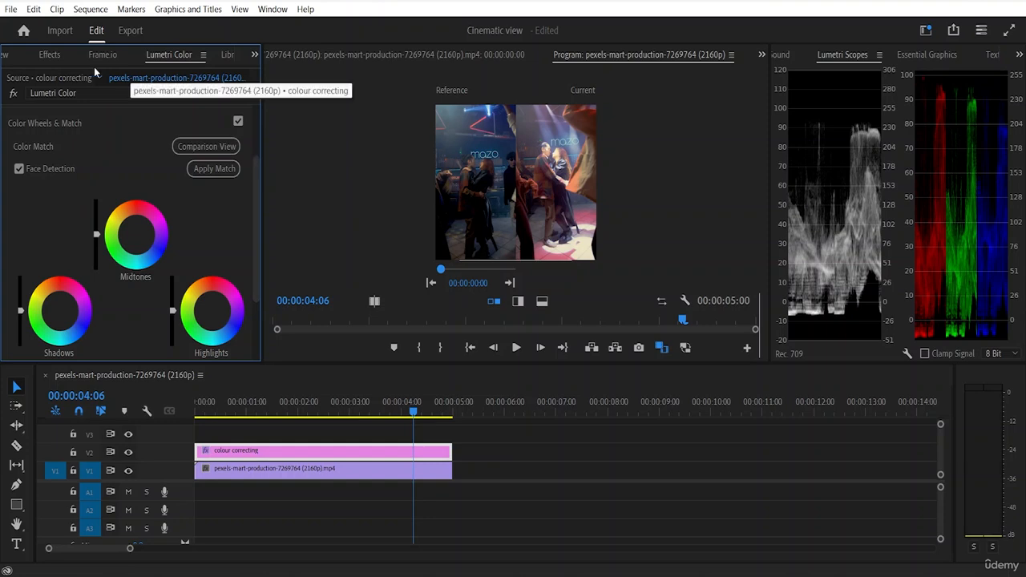
left_click(8, 55)
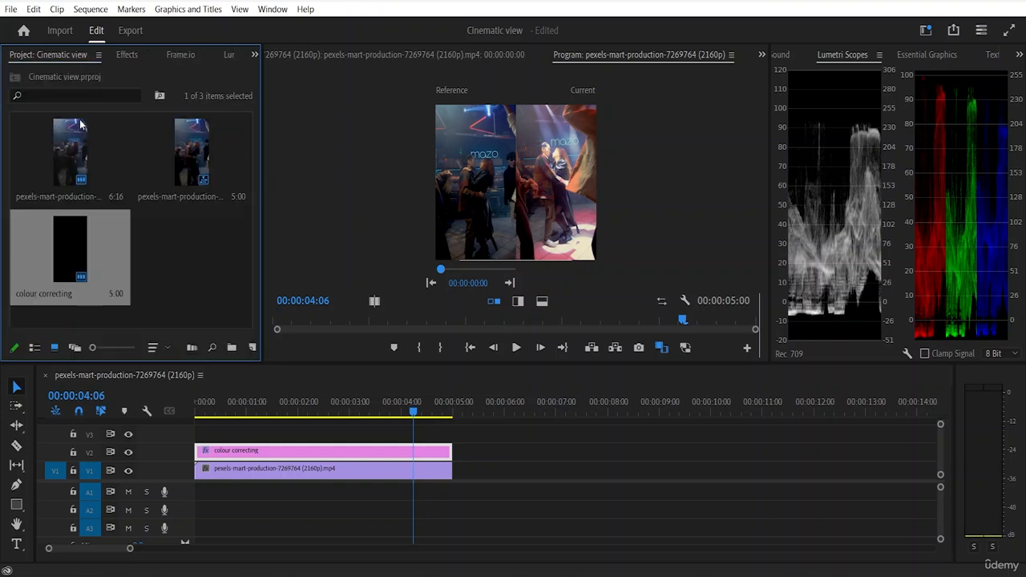
left_click(188, 247)
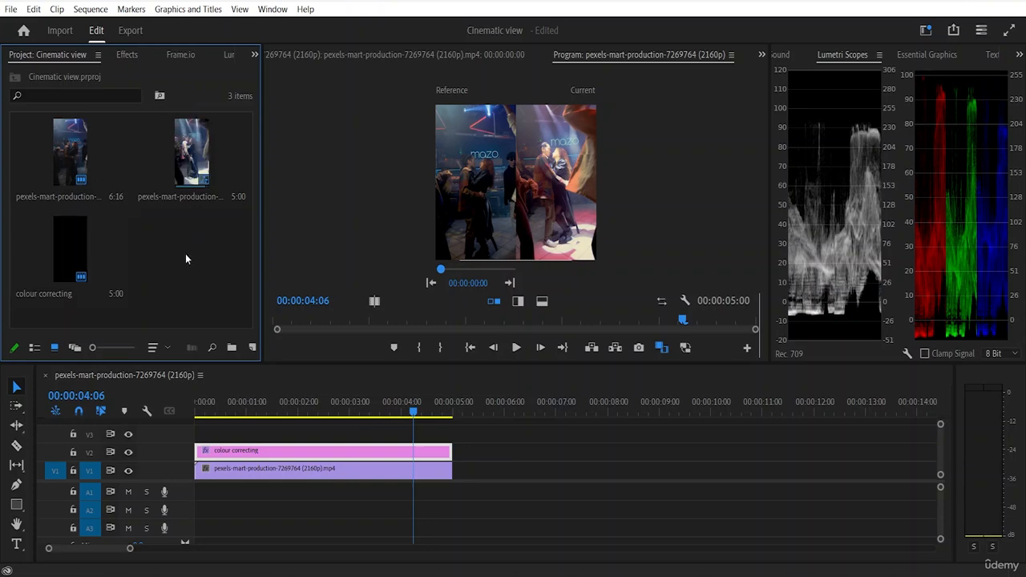
double_click(185, 255)
scroll(316, 192, "down", 5)
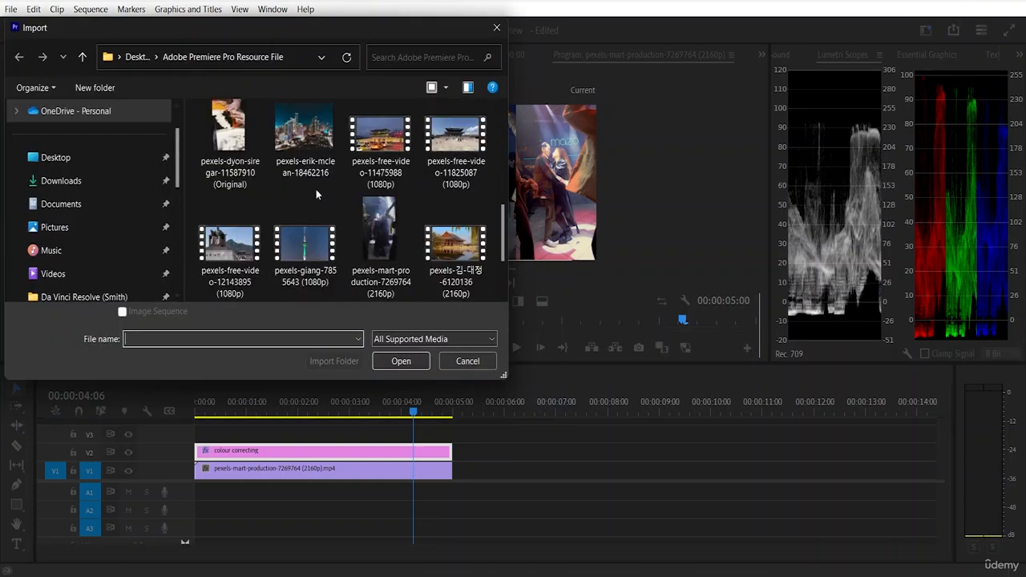
scroll(321, 196, "down", 1)
left_click(387, 236)
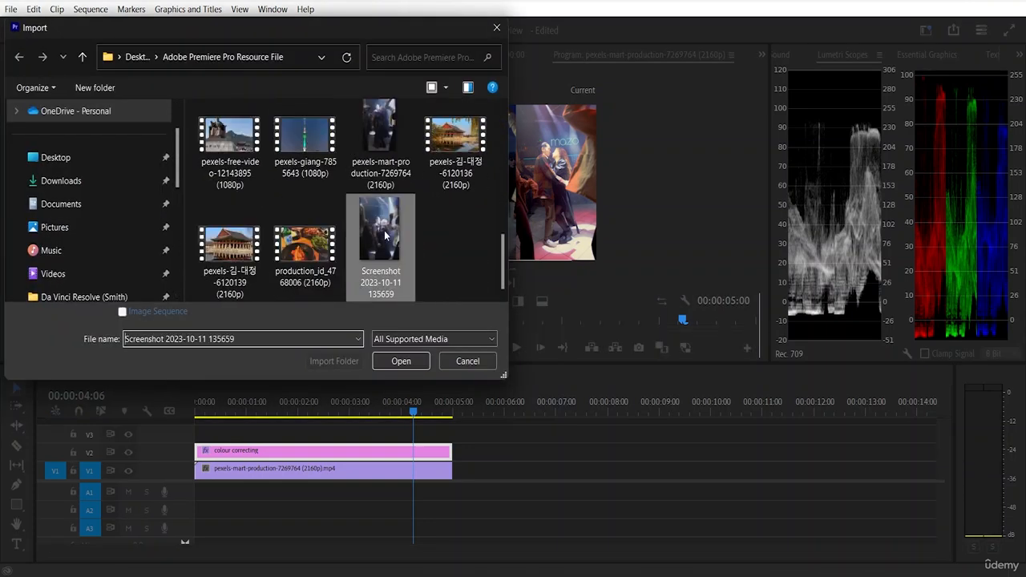
left_click(394, 360)
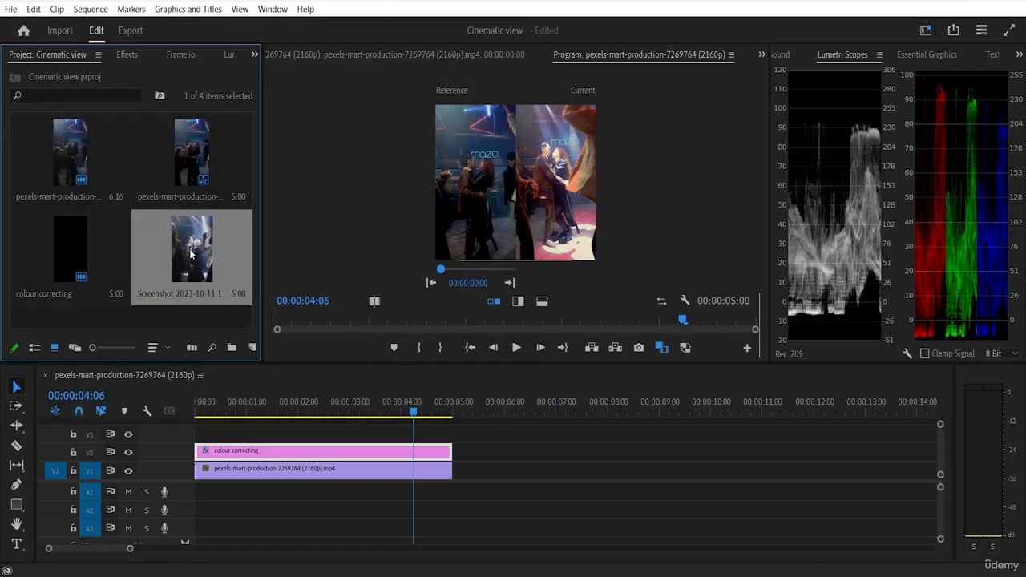
Step: Place the imported screenshot on V1 directly after the nightclub clip and trim its end to about 00:00:07:04
left_click(481, 183)
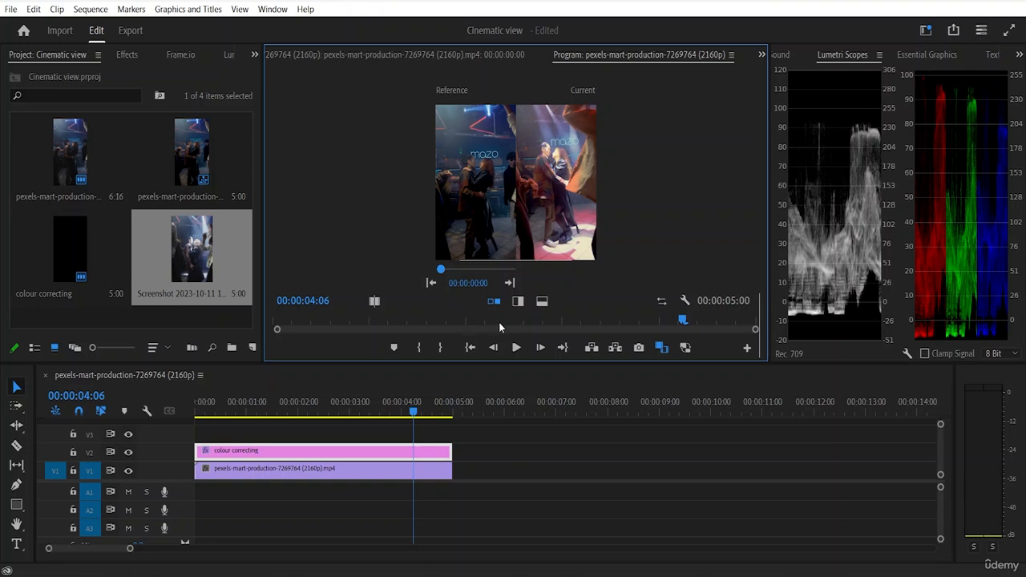
mouse_move(440, 271)
left_mouse_down()
mouse_move(457, 271)
mouse_move(440, 270)
left_mouse_up()
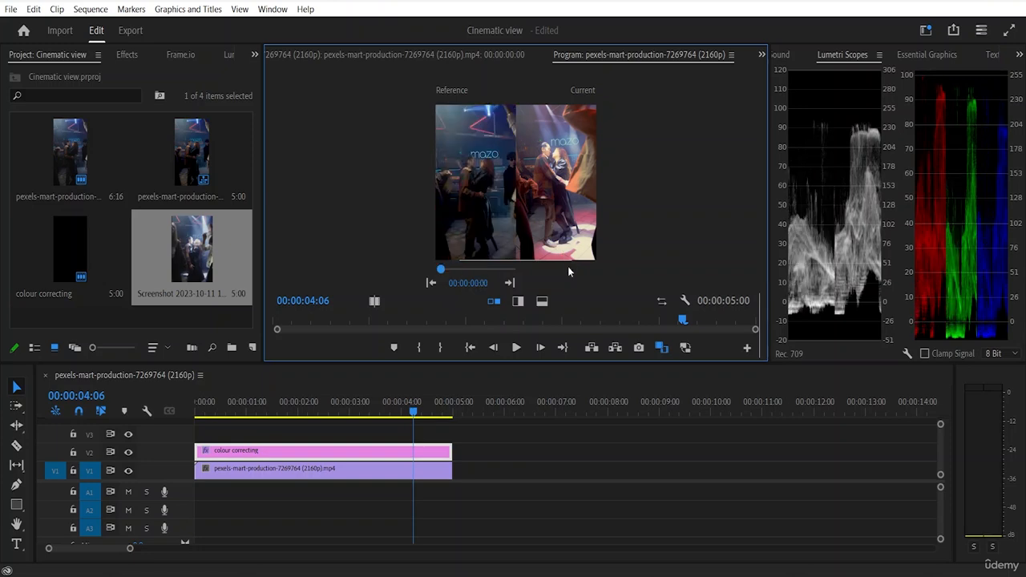
left_click(193, 254)
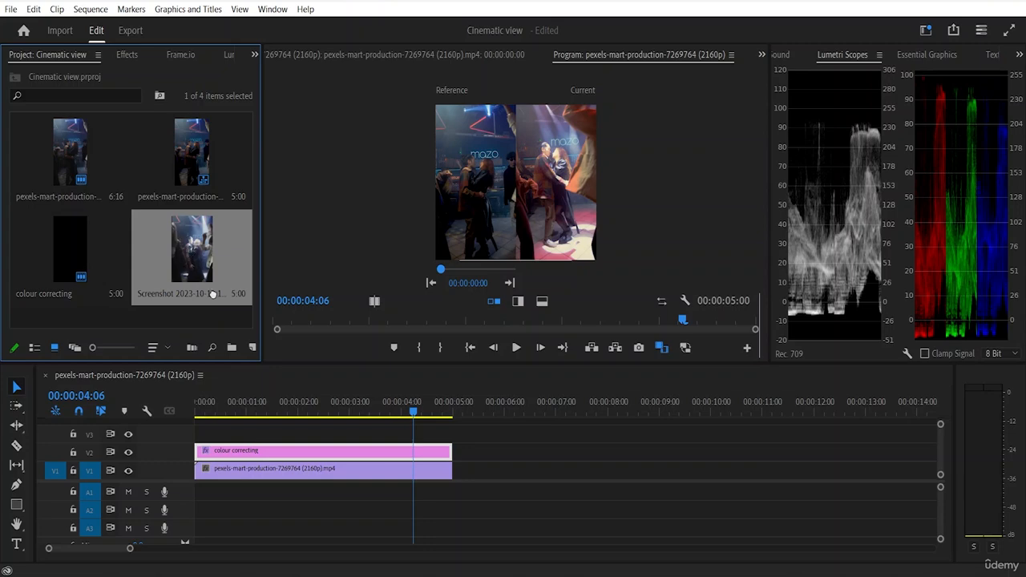
left_click_drag(212, 295, 455, 476)
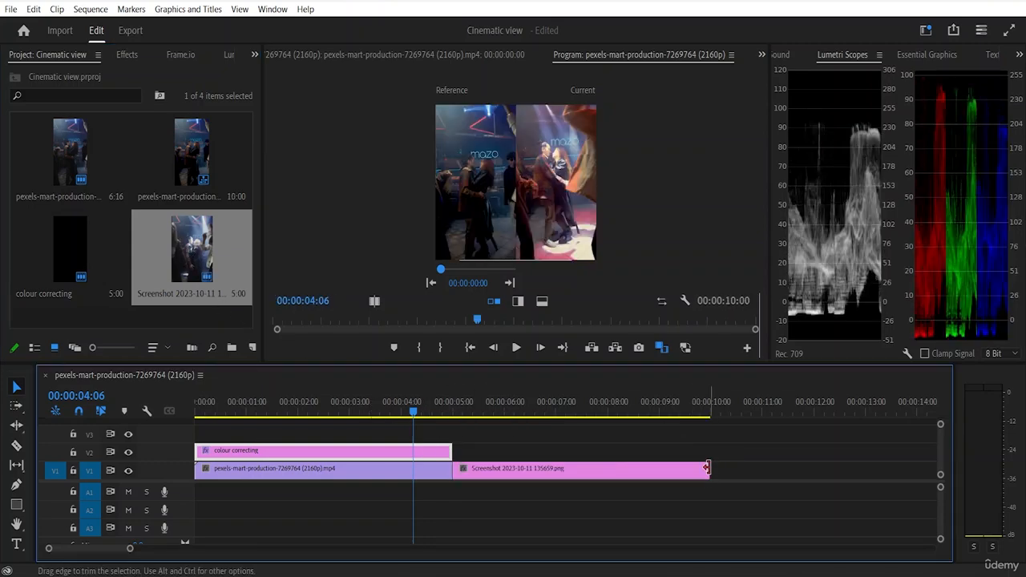
left_click_drag(706, 468, 561, 468)
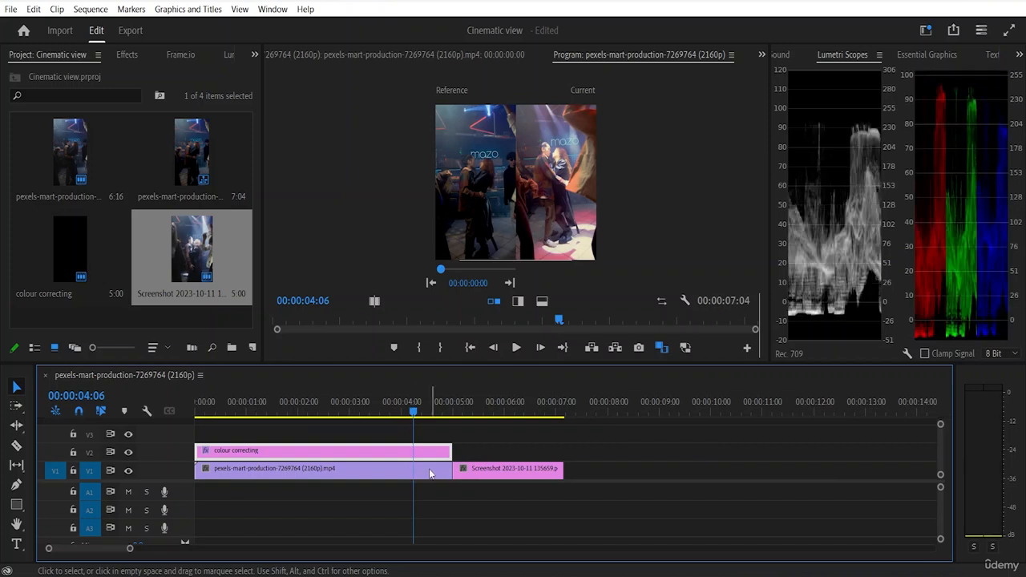
Step: Select the screenshot clip on V1 and move the playhead onto it at 00:00:06:01
left_click(424, 469)
left_click(505, 471)
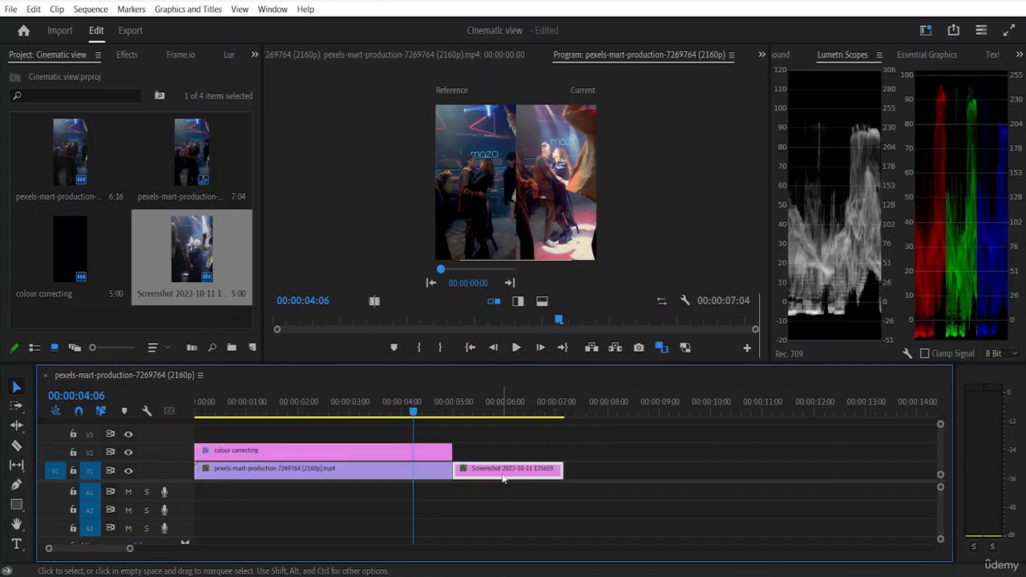
left_click_drag(413, 412, 506, 411)
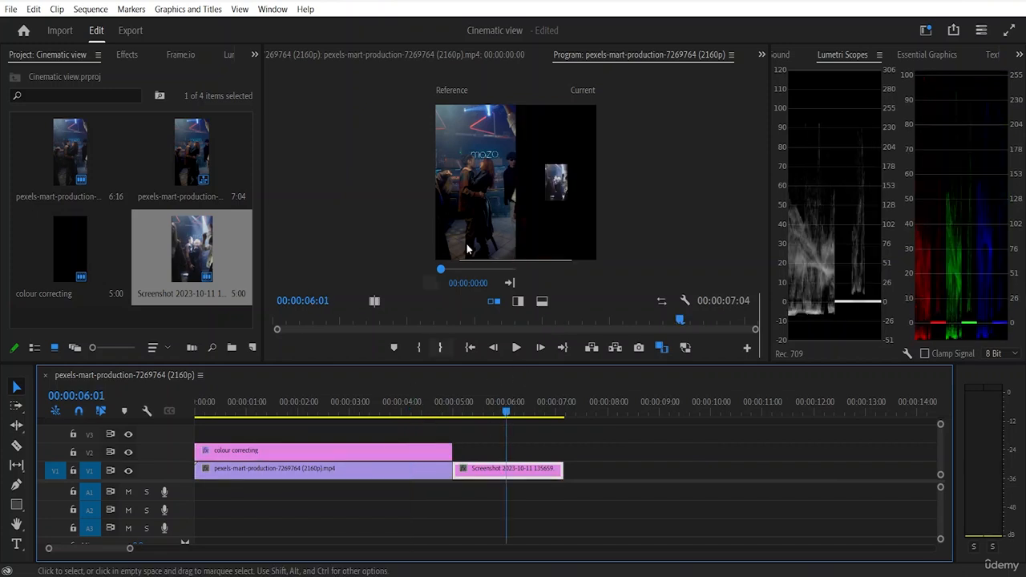
left_click(561, 190)
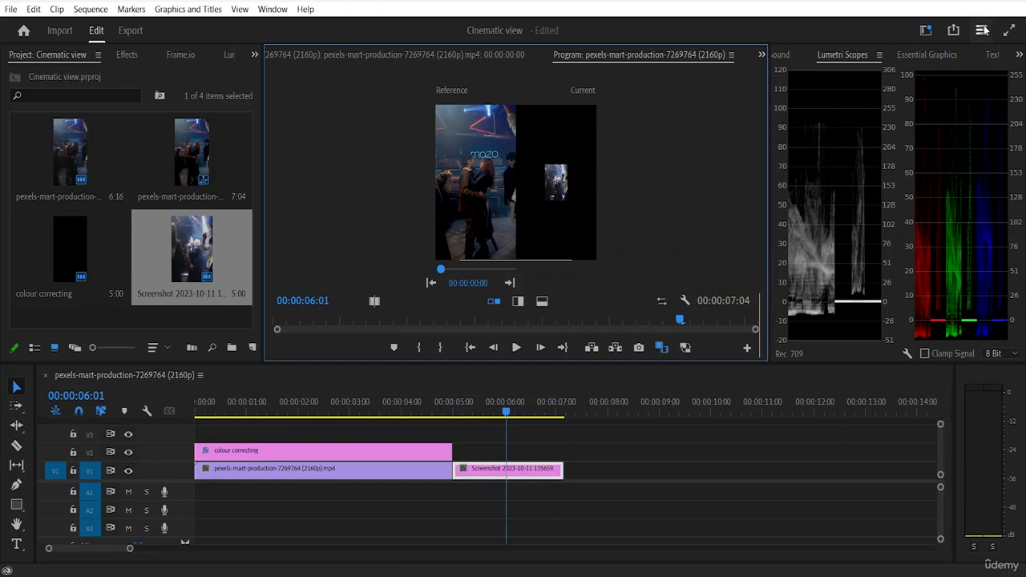
Step: Show the screenshot clip's Effect Controls and set its Scale to 345
left_click(913, 55)
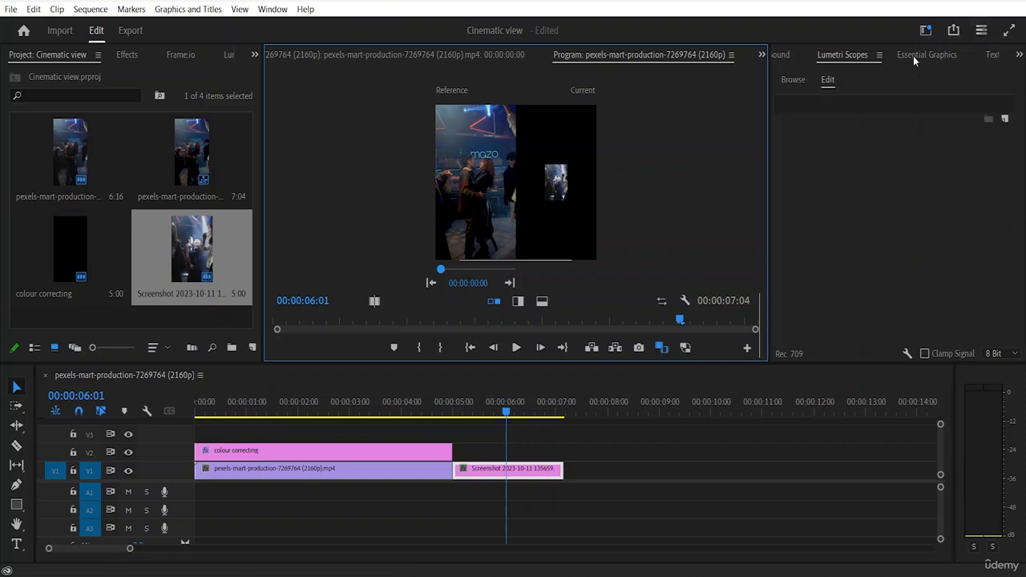
left_click(791, 79)
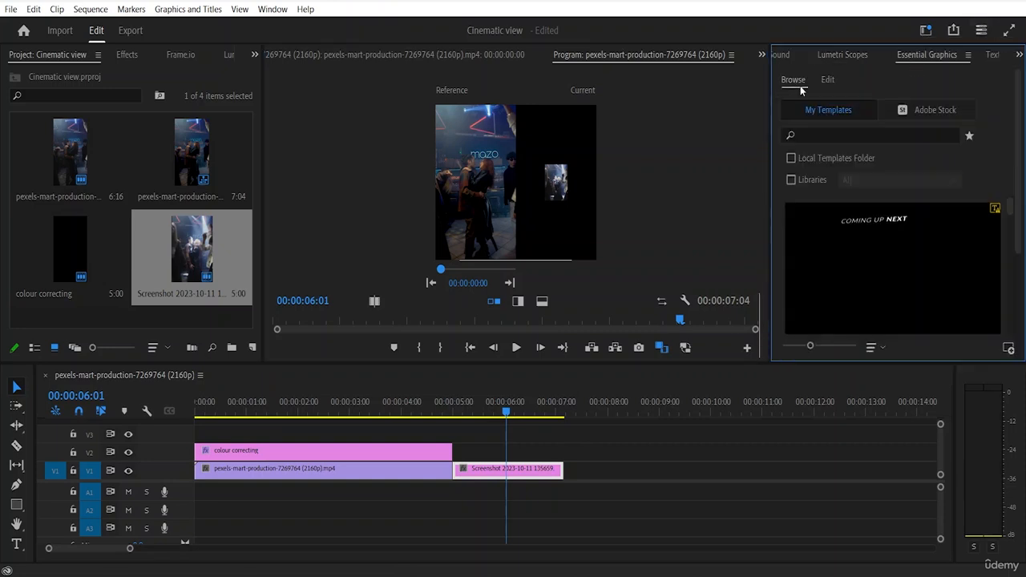
left_click(838, 54)
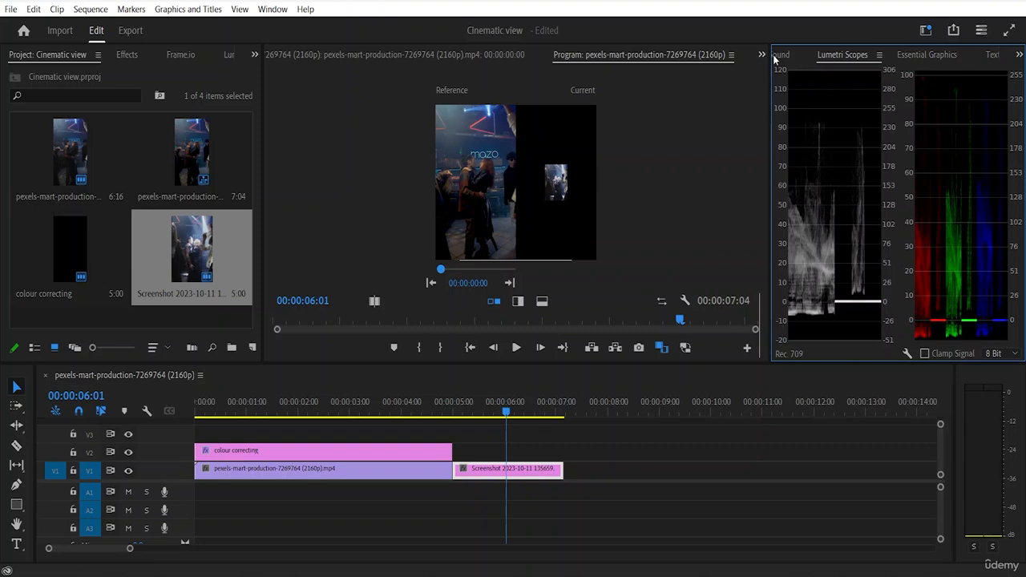
left_click(776, 56)
left_click(1019, 54)
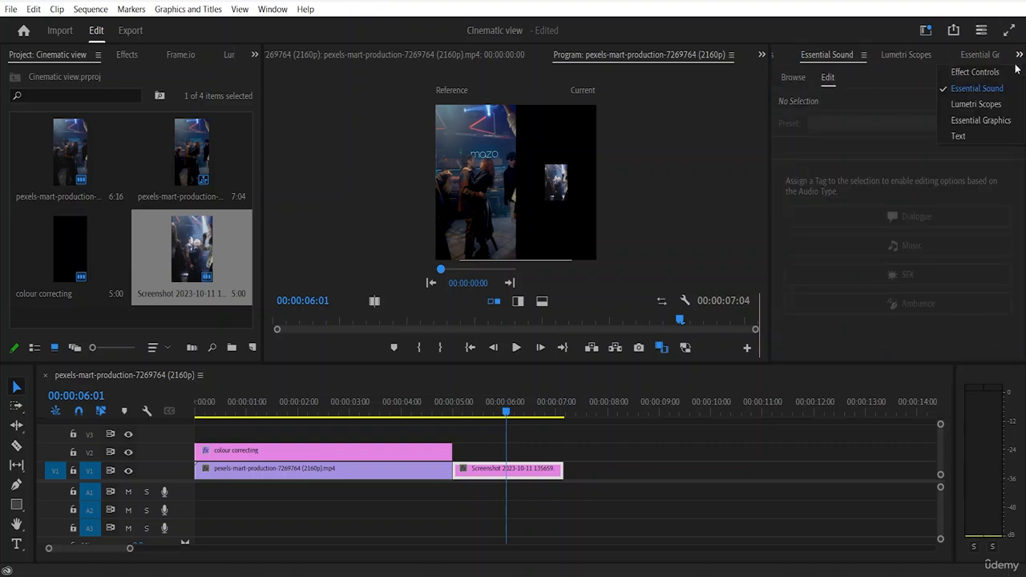
left_click(991, 121)
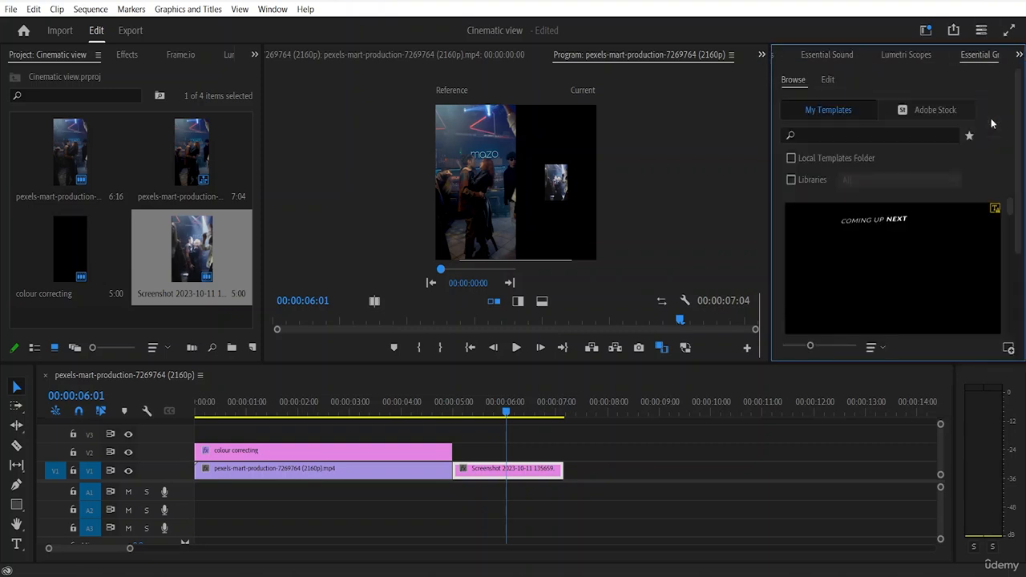
left_click(1018, 54)
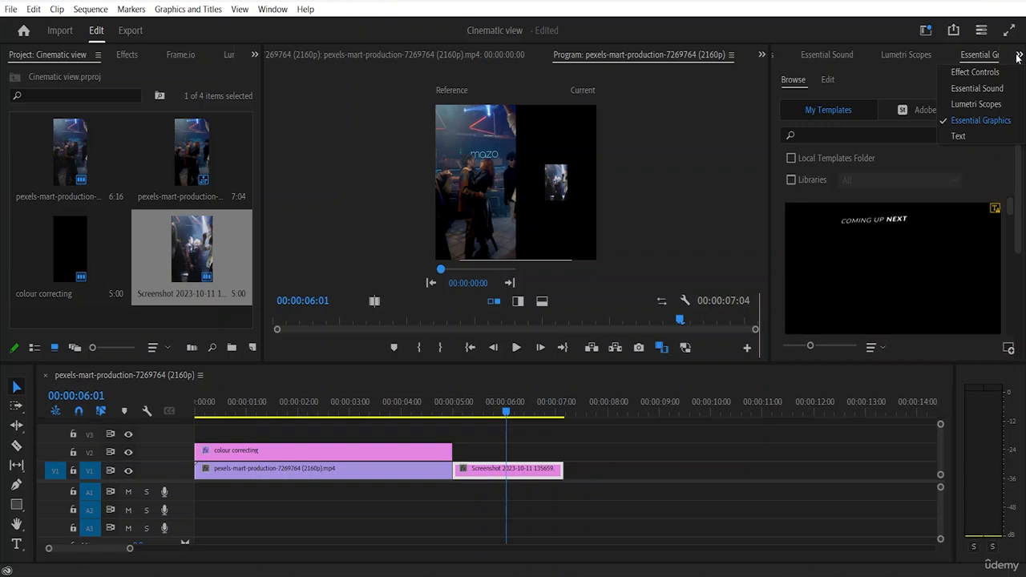
left_click(990, 76)
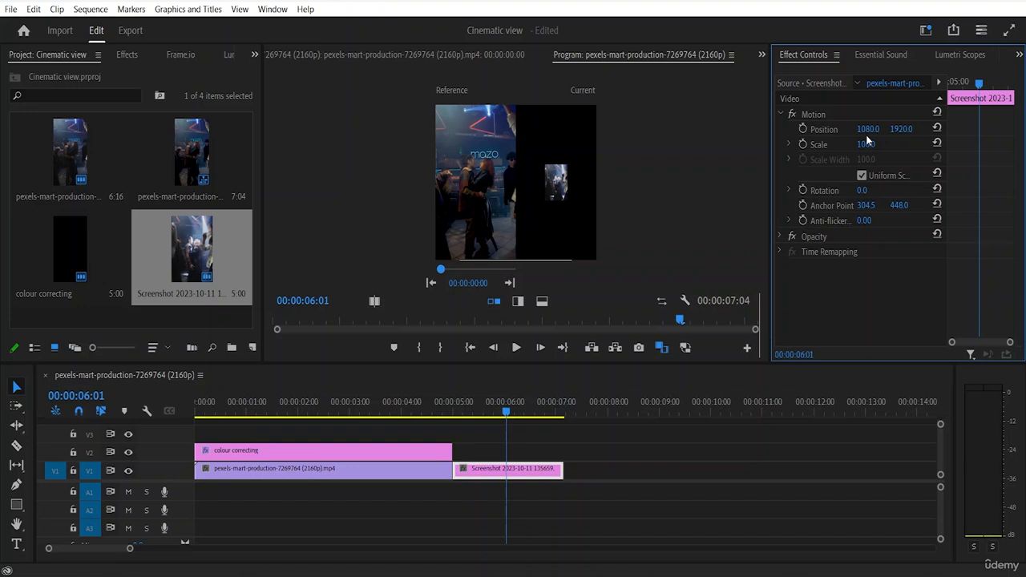
left_click_drag(866, 143, 901, 146)
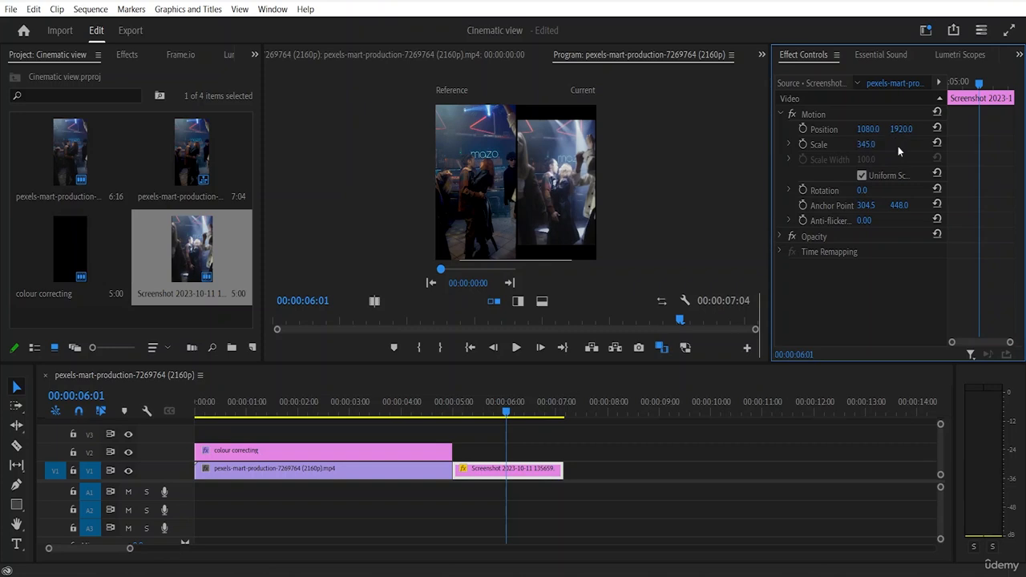
left_click(691, 213)
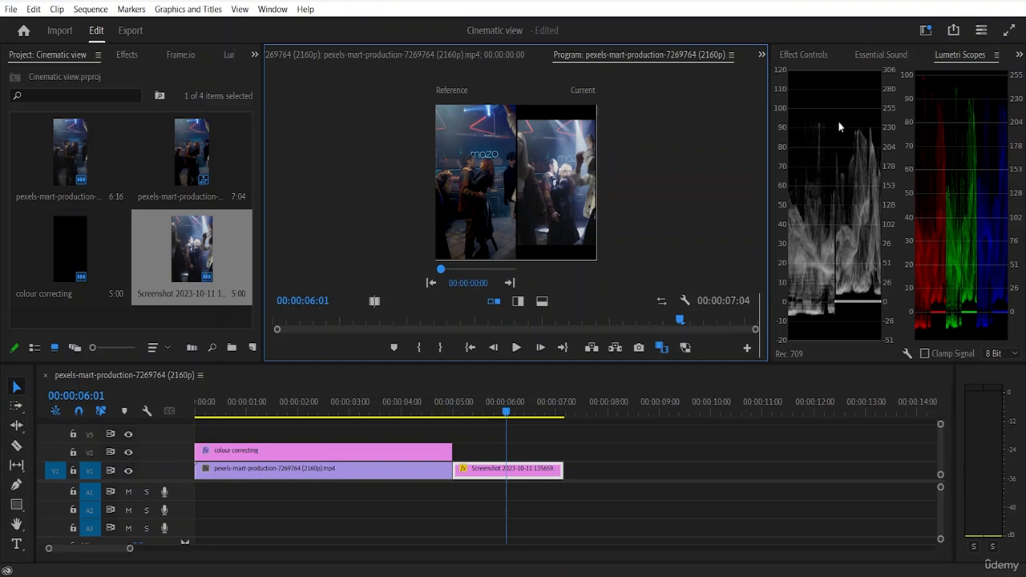
left_click(894, 54)
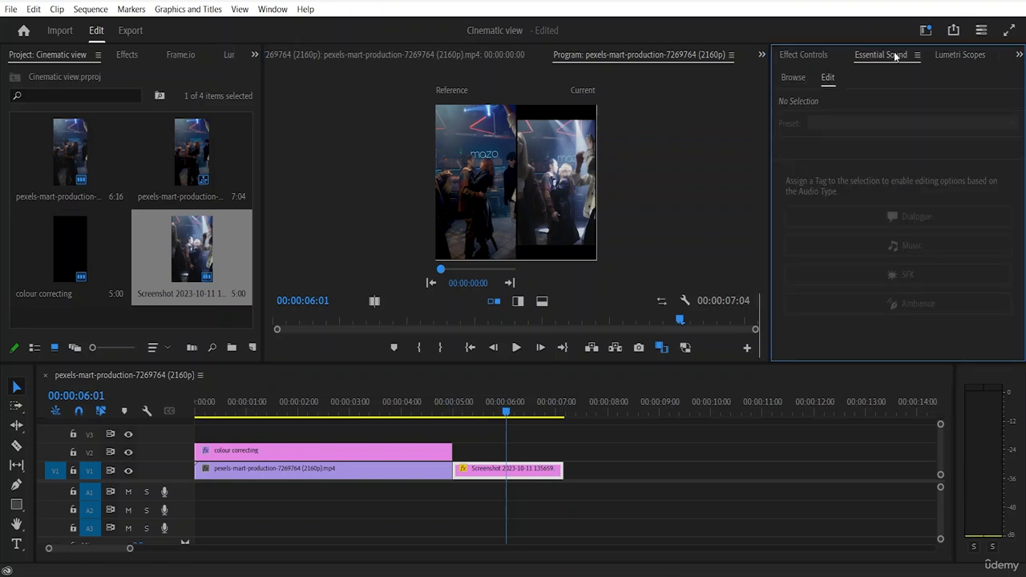
left_click(1018, 54)
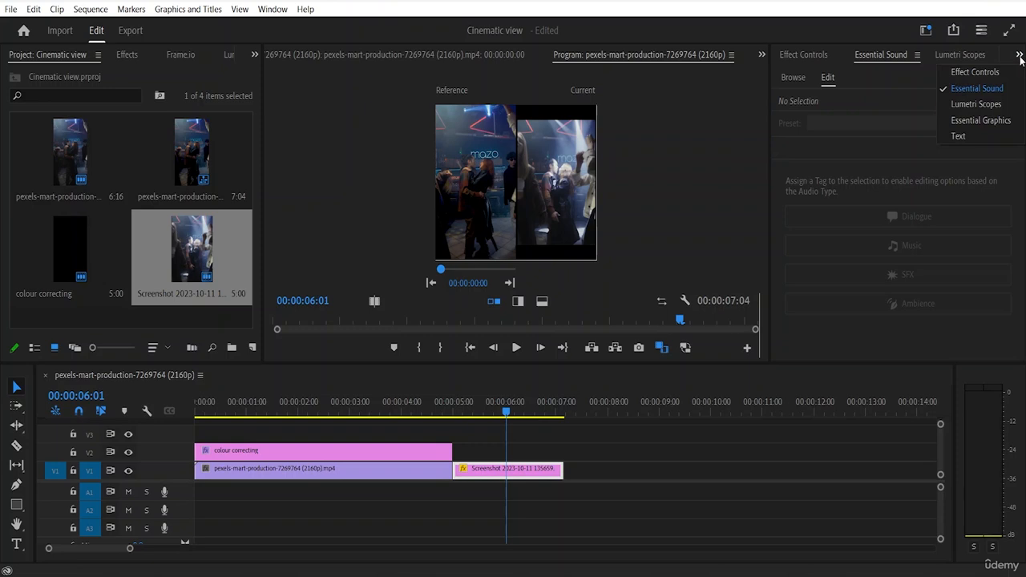
left_click(991, 73)
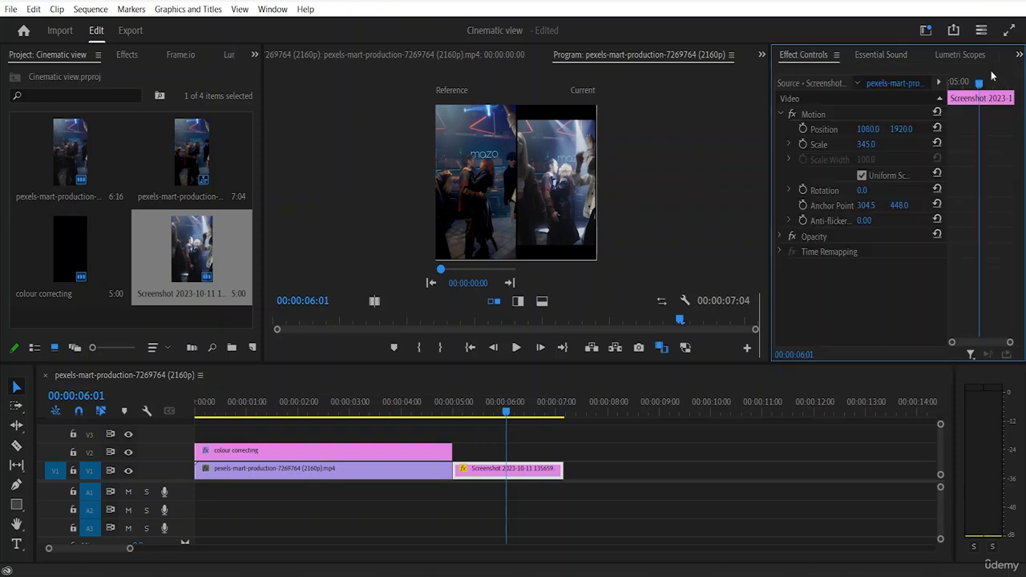
left_click(890, 52)
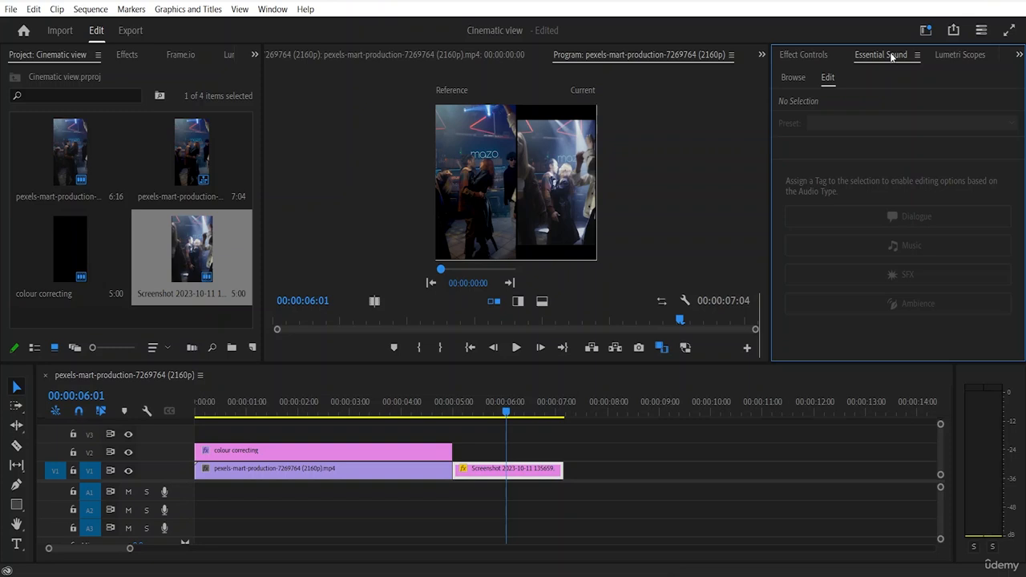
Step: Show the Lumetri Scopes and bring up the screenshot clip's Lumetri Color settings
left_click(961, 53)
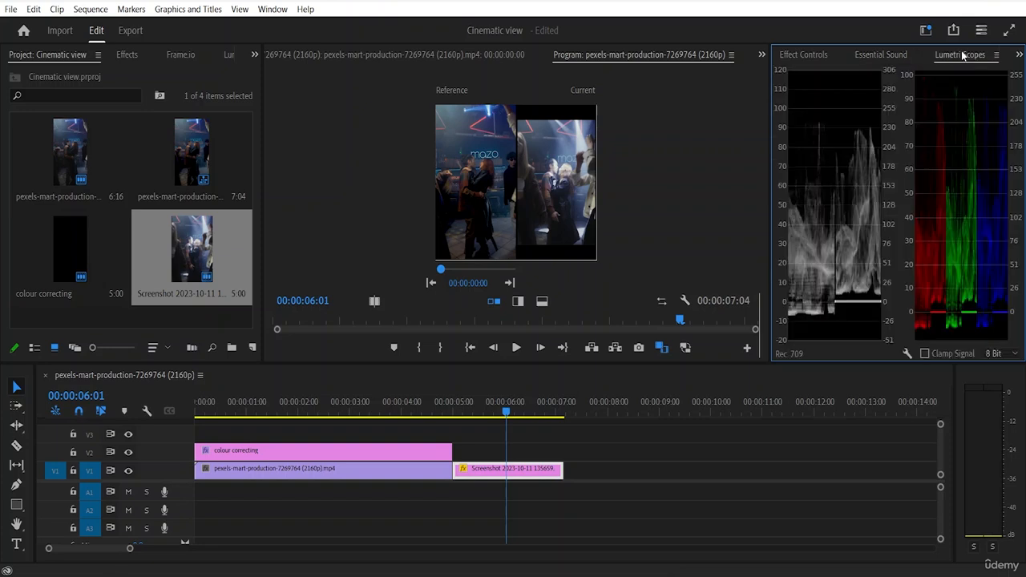
left_click(1018, 55)
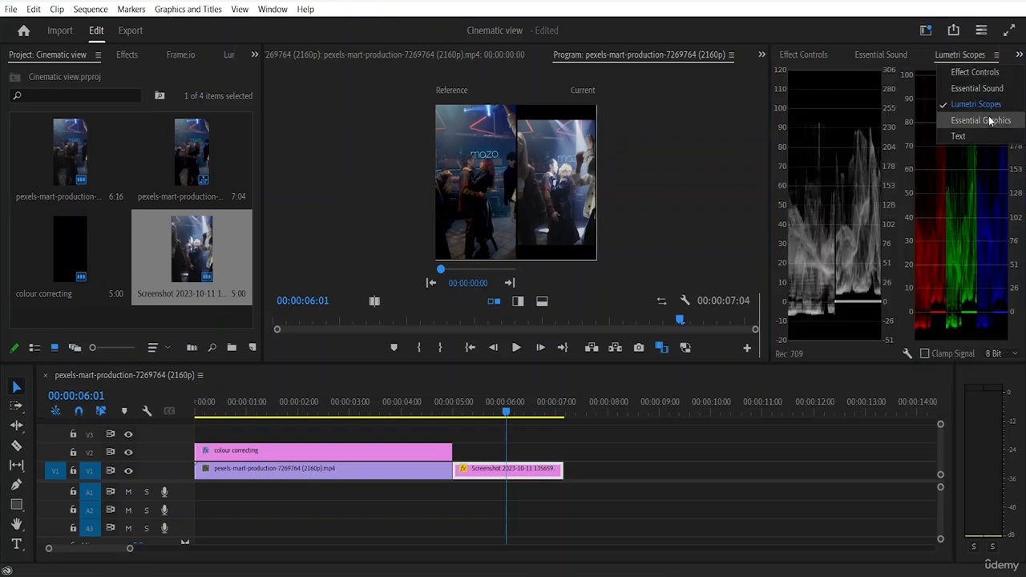
left_click(229, 55)
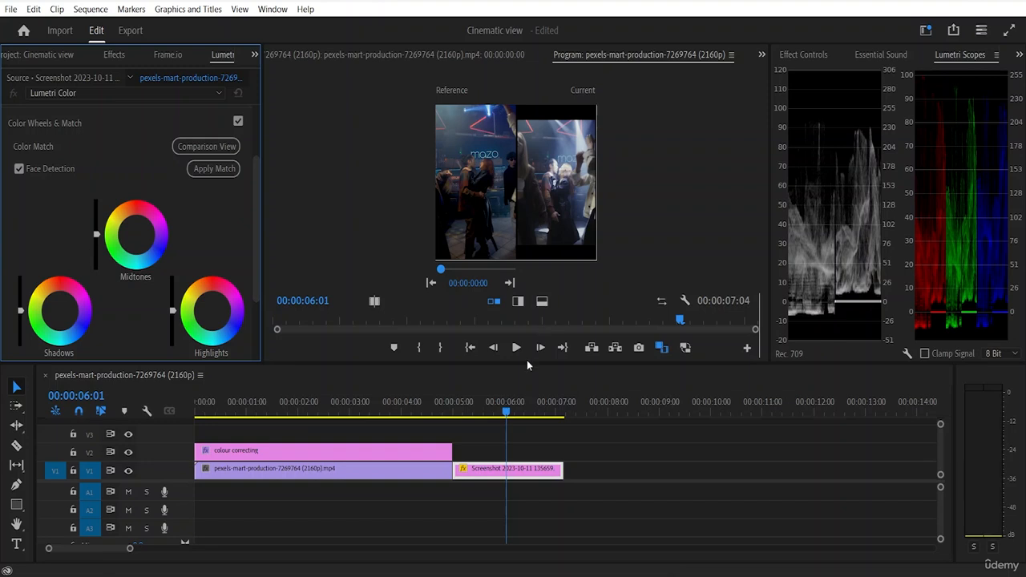
Step: Apply Color Match with Face Detection to the screenshot clip using the reference frame, and close Comparison View
left_click(214, 170)
left_click(483, 481)
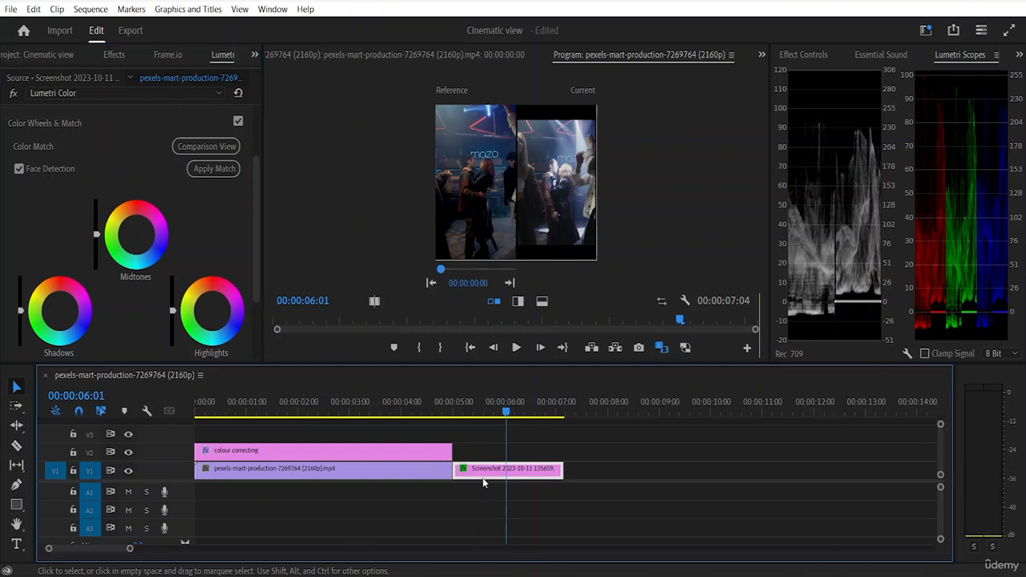
left_click(206, 168)
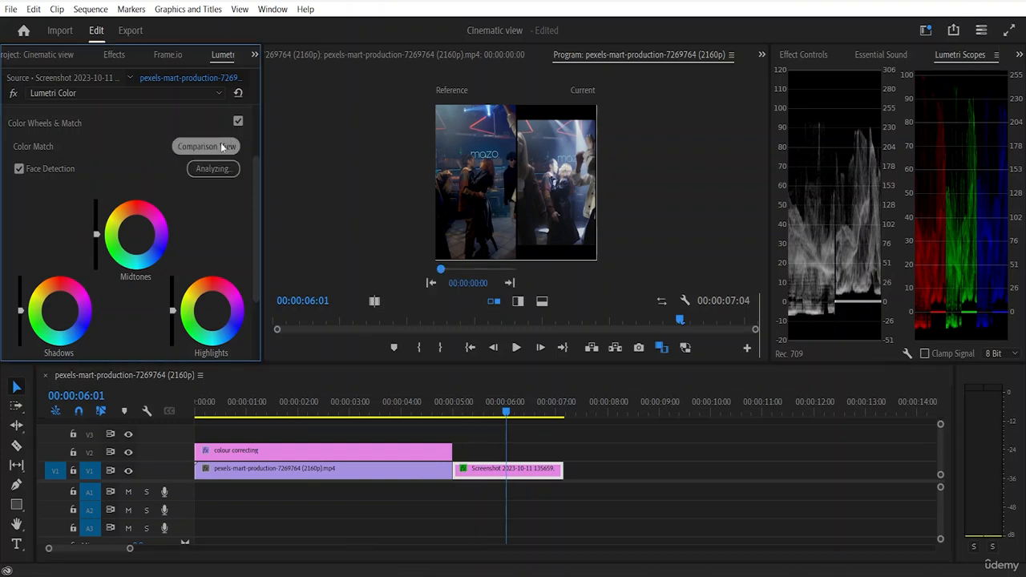
left_click(221, 144)
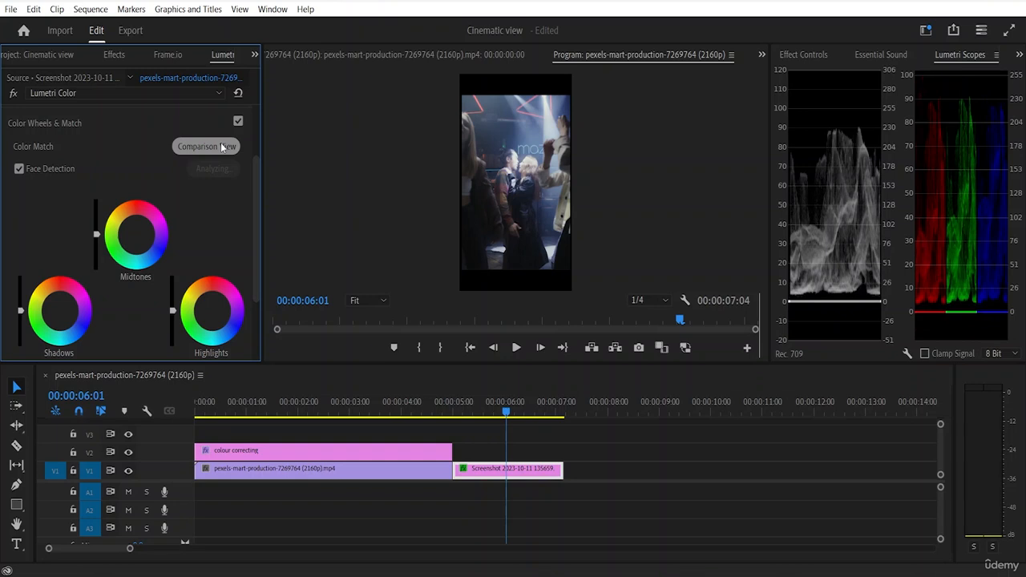
left_click(218, 149)
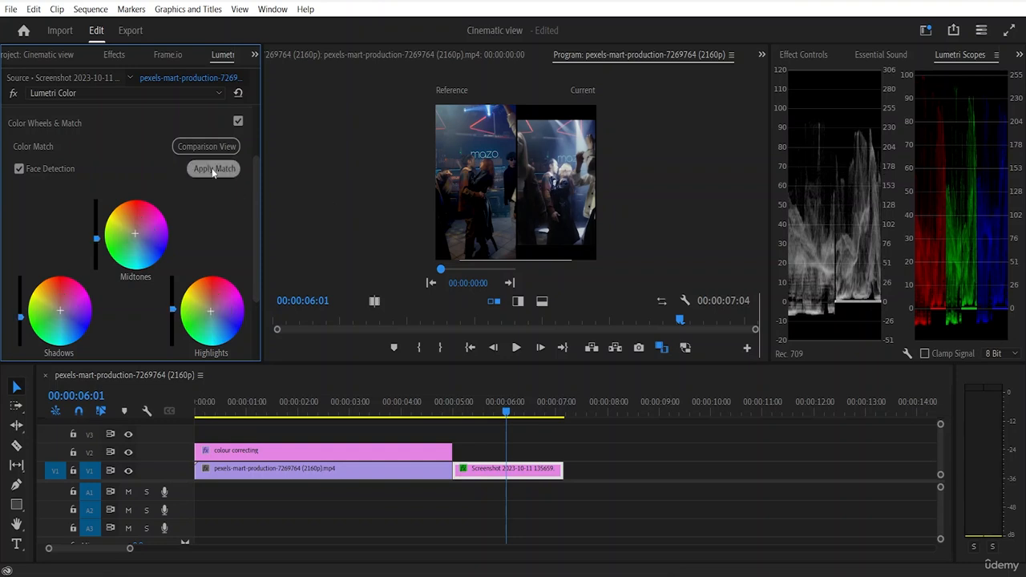
left_click(212, 169)
scroll(426, 451, "up", 1)
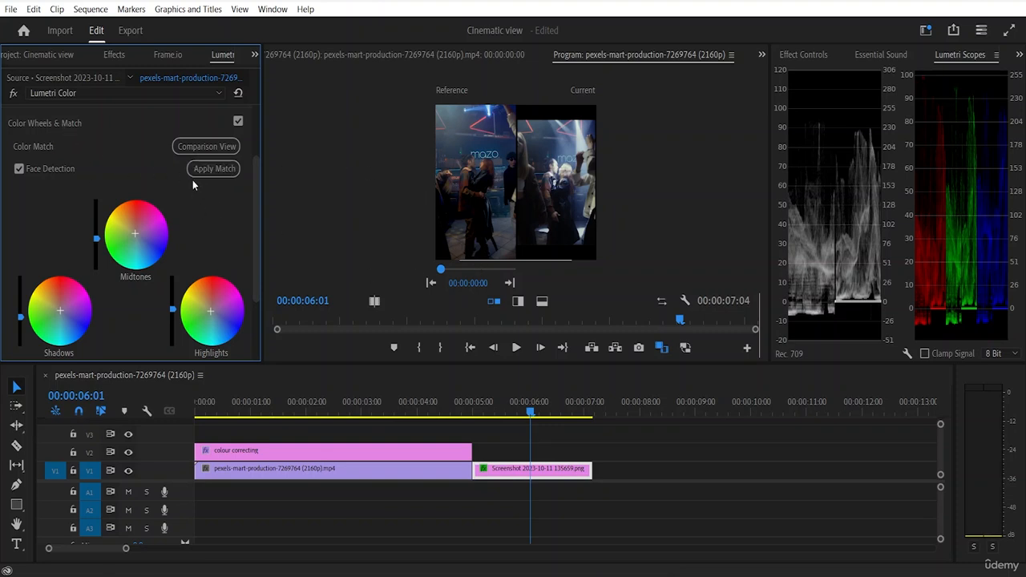
left_click(200, 147)
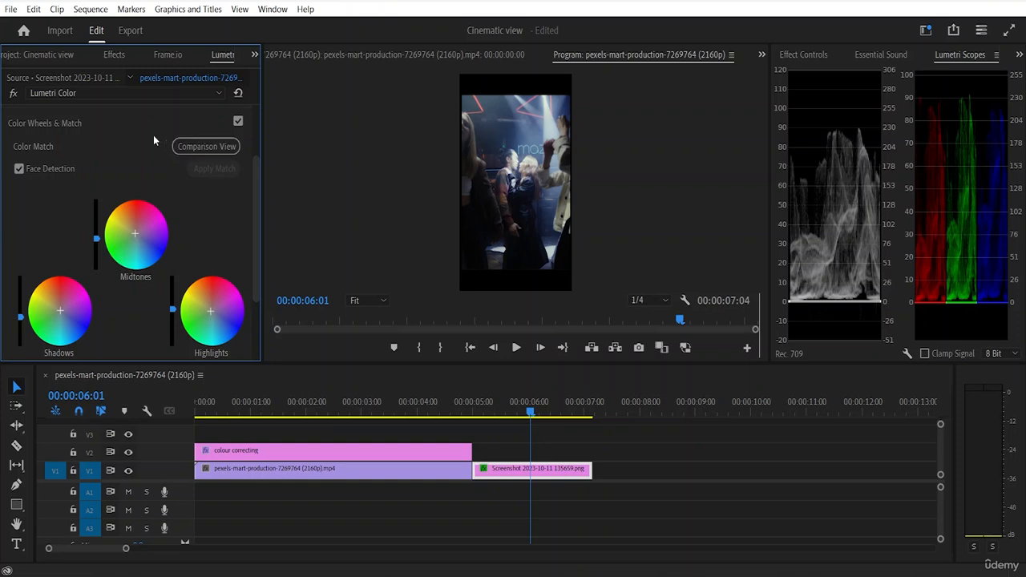
Step: Collapse Color Wheels & Match and expand the HSL Secondary section to its Key settings
scroll(155, 141, "up", 1)
left_click(48, 152)
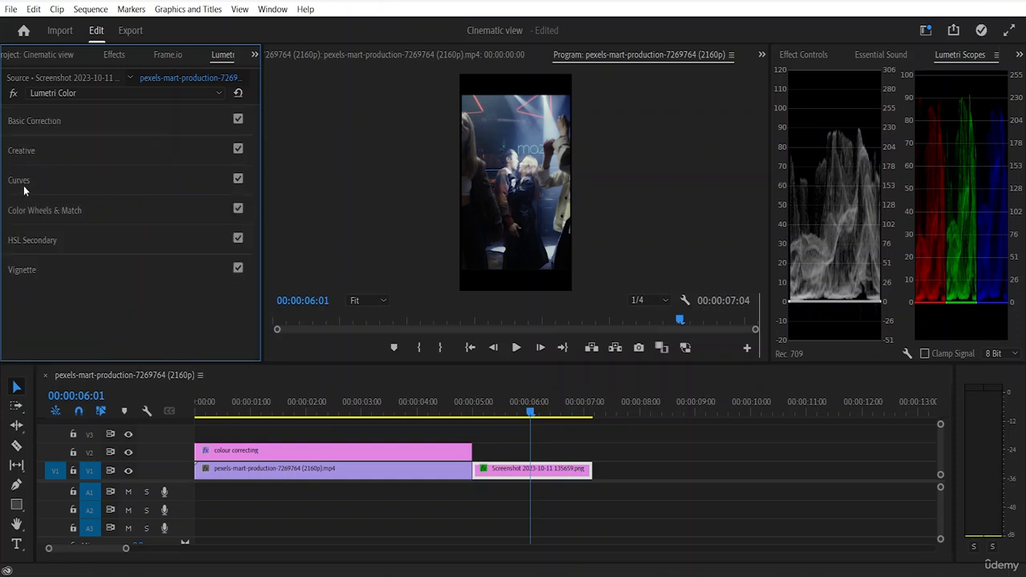
left_click(45, 205)
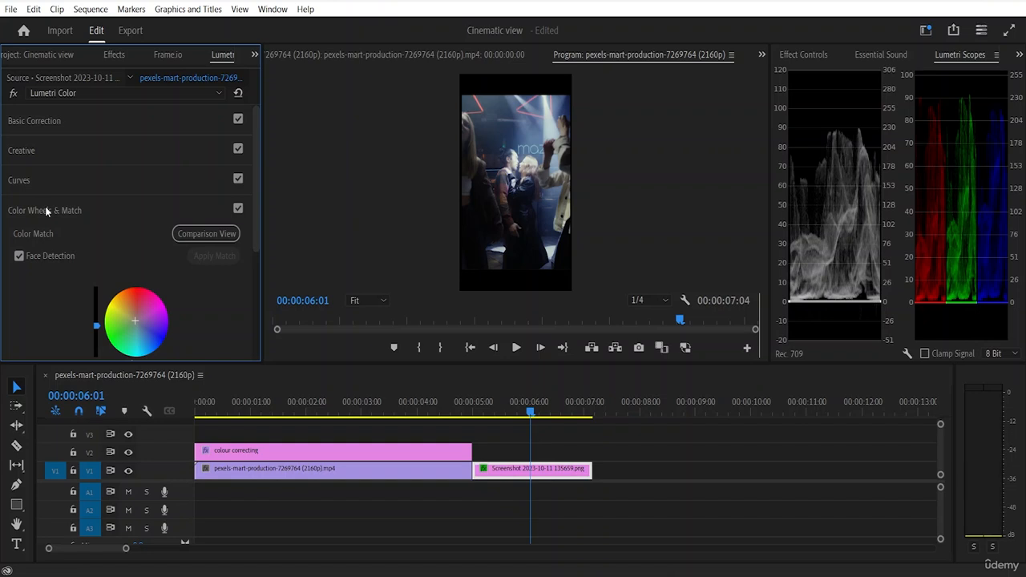
scroll(45, 206, "down", 1)
left_click(44, 183)
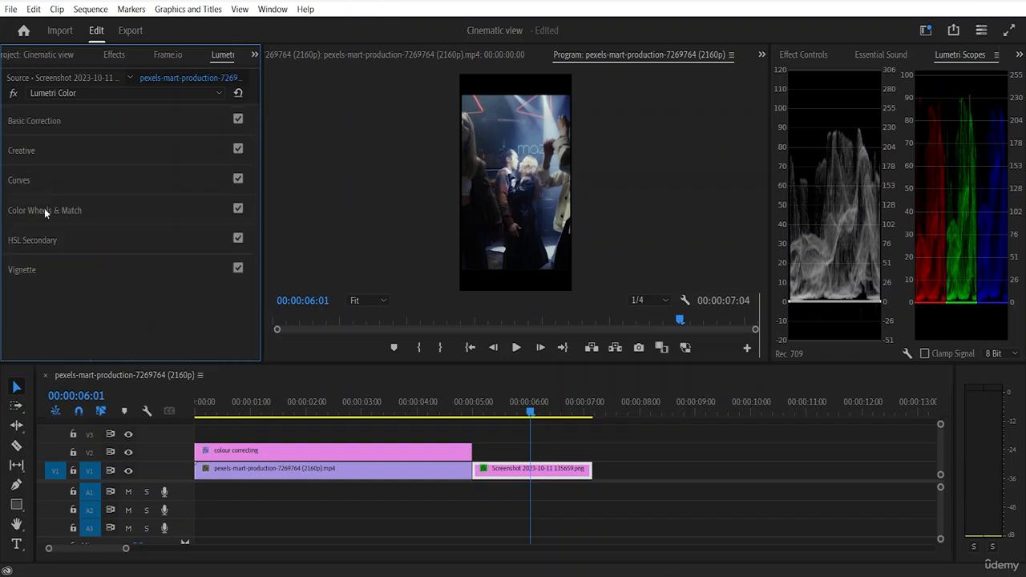
left_click(38, 238)
scroll(175, 224, "down", 3)
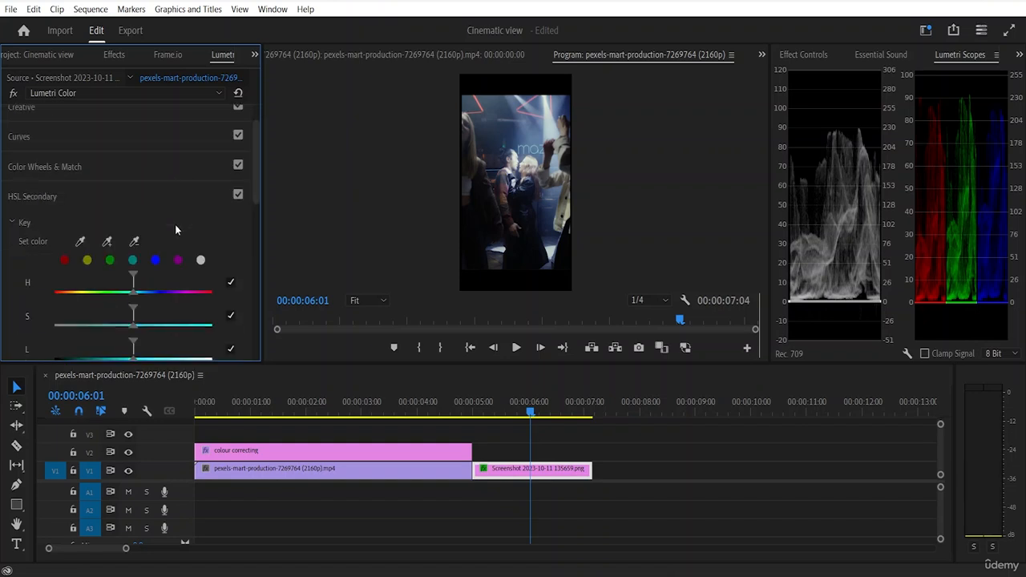
scroll(174, 230, "down", 1)
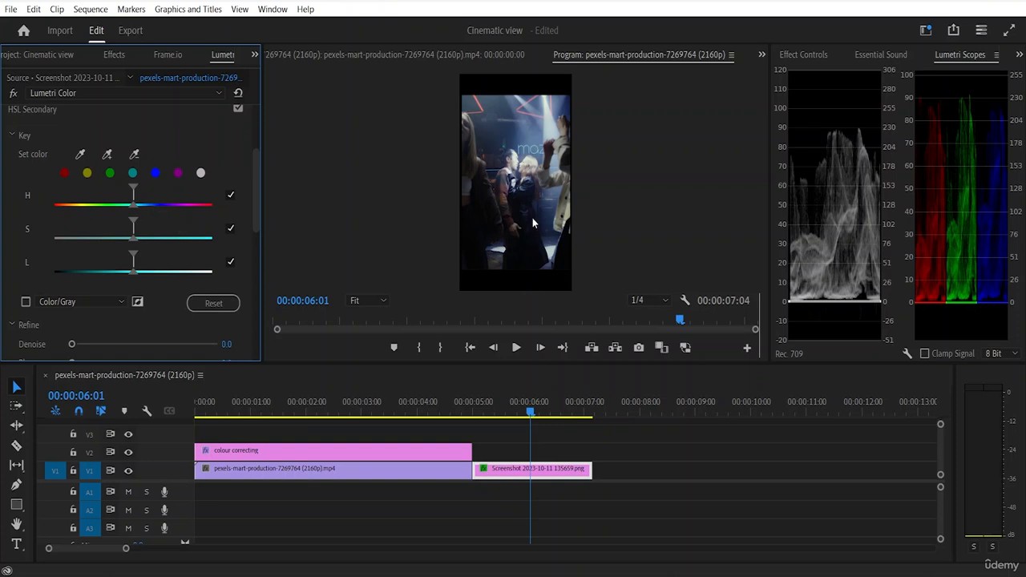
Step: Sample the dark blue clothing in the middle of the frame with the add-color eyedropper for the HSL Secondary key
left_click(362, 308)
left_click(411, 202)
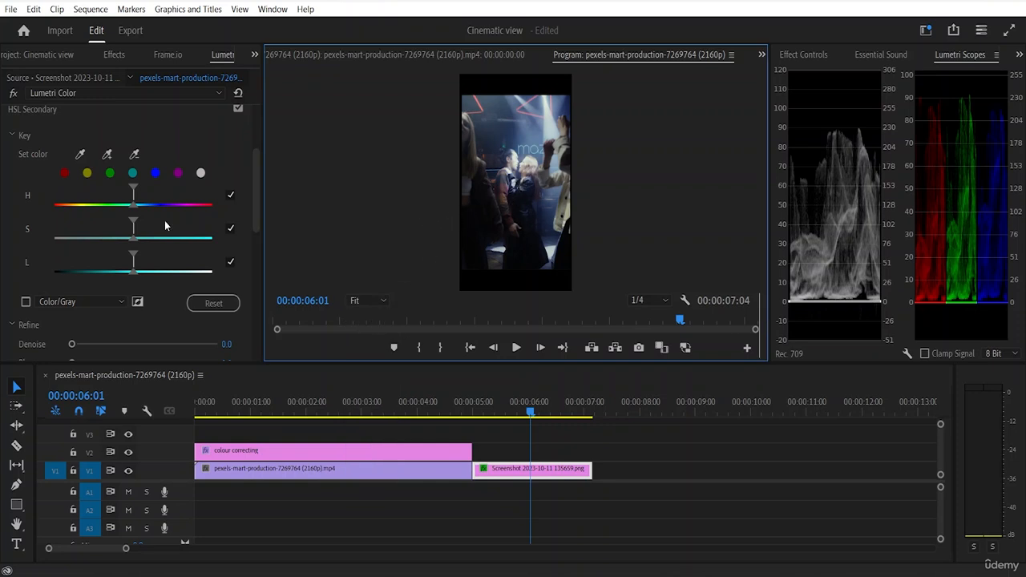
left_click(107, 155)
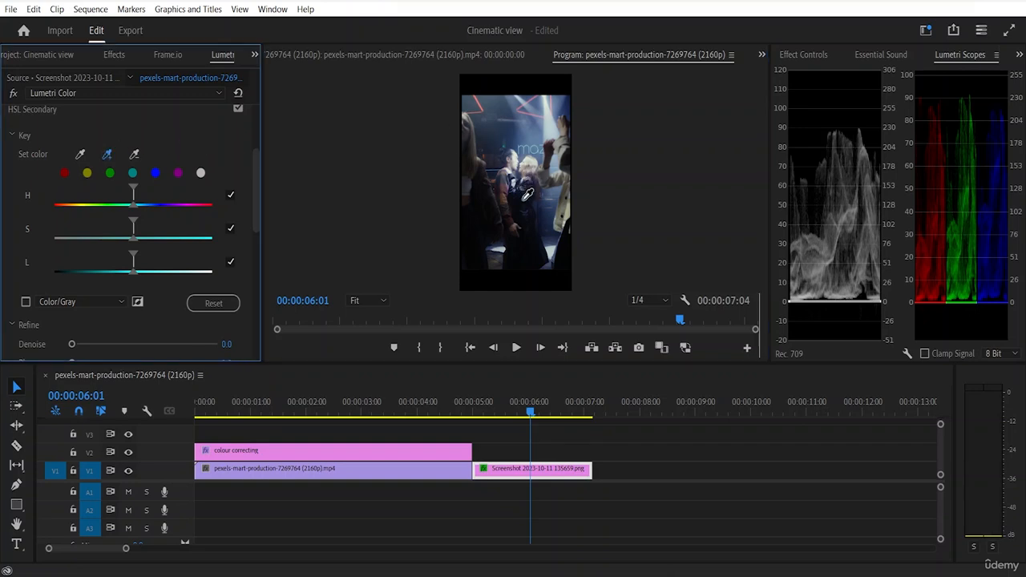
left_click(528, 192)
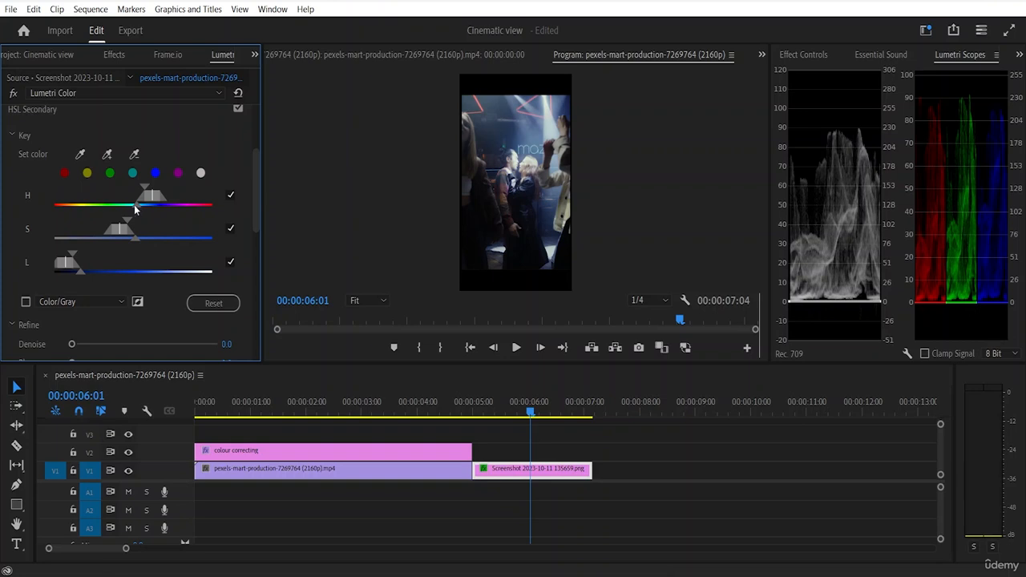
Step: Widen the key's hue and saturation falloff slightly, extend the luminance falloff toward the midtones, and enable the Color/Gray mask preview
left_click_drag(136, 206, 137, 238)
left_click_drag(80, 268, 148, 279)
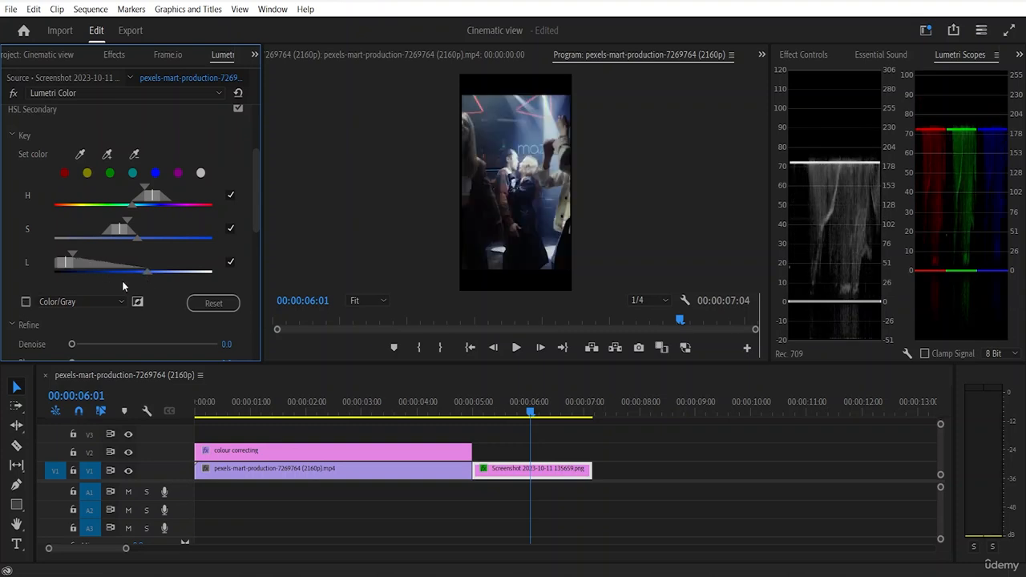
left_click(26, 301)
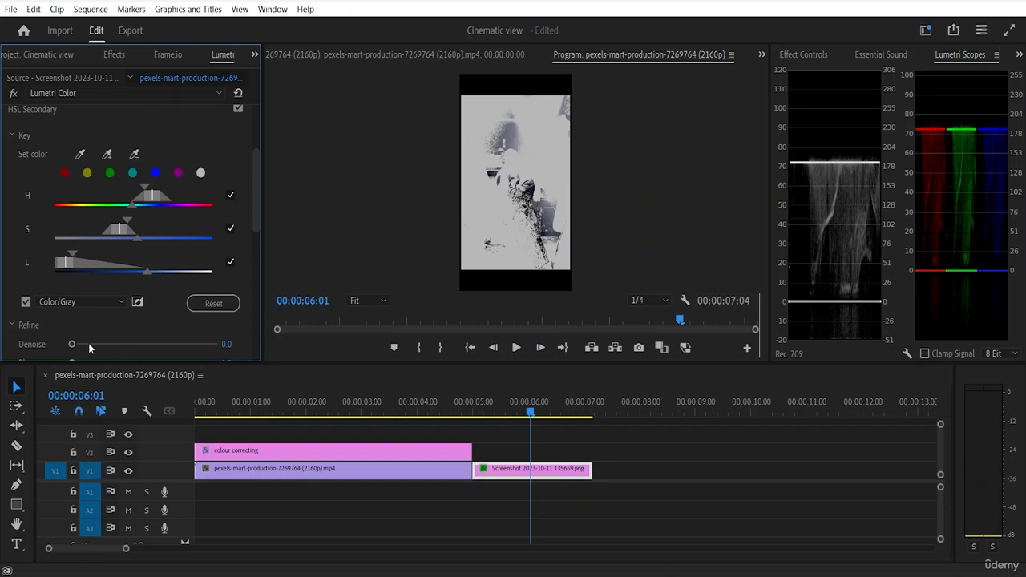
Step: Refine the HSL Secondary key with Denoise 2.3 and Blur 1.1
scroll(89, 312, "down", 1)
scroll(88, 308, "down", 1)
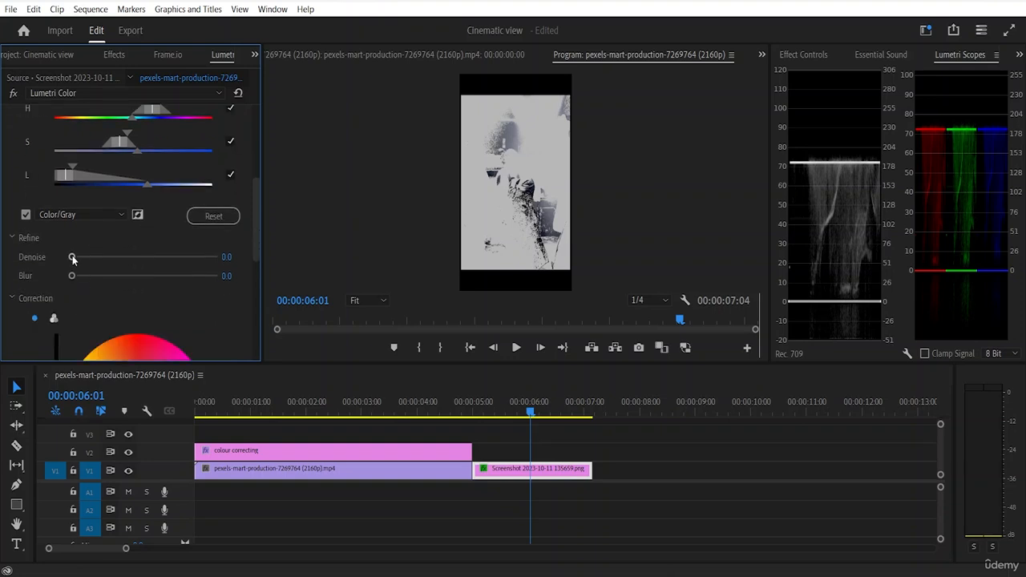
mouse_move(72, 258)
left_mouse_down()
mouse_move(140, 274)
mouse_move(57, 253)
mouse_move(95, 279)
mouse_move(71, 282)
mouse_move(97, 262)
mouse_move(138, 273)
mouse_move(43, 254)
mouse_move(74, 265)
left_mouse_up()
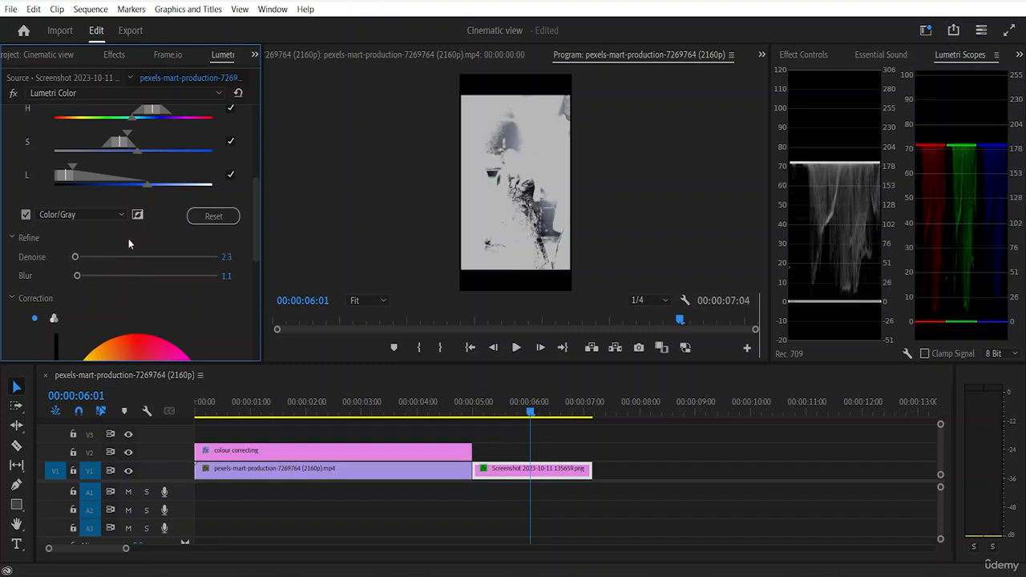
Step: Switch the HSL Secondary correction to three-way wheels and shift Midtones toward cyan and Highlights slightly toward green
scroll(143, 251, "down", 5)
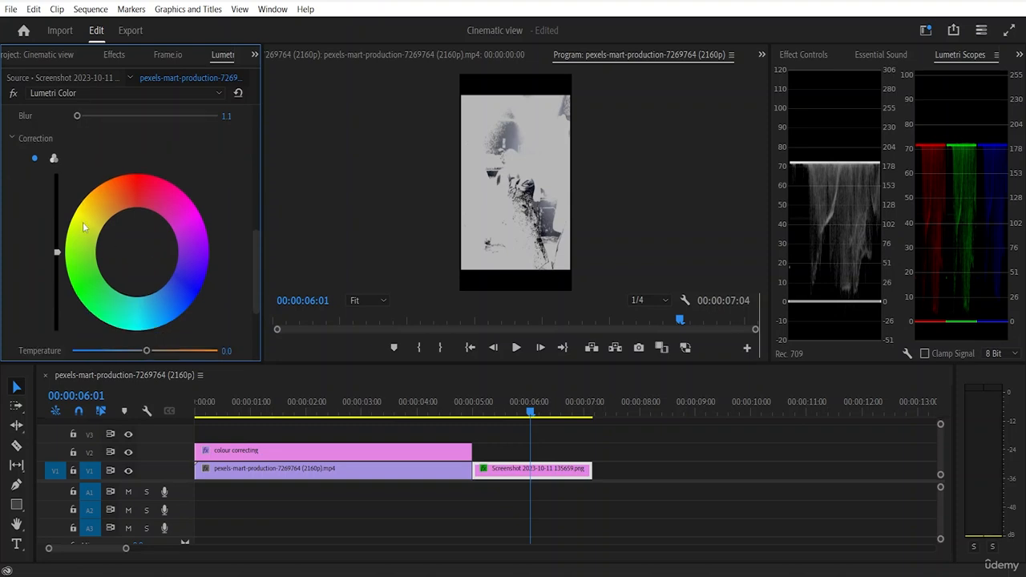
scroll(70, 201, "down", 3)
scroll(70, 202, "up", 1)
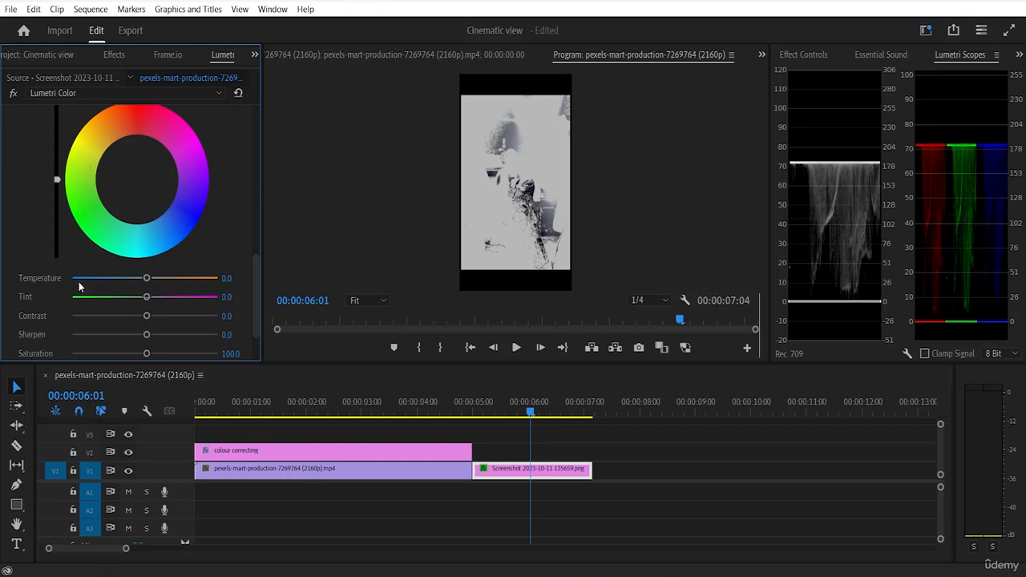
scroll(78, 287, "up", 2)
left_click(54, 173)
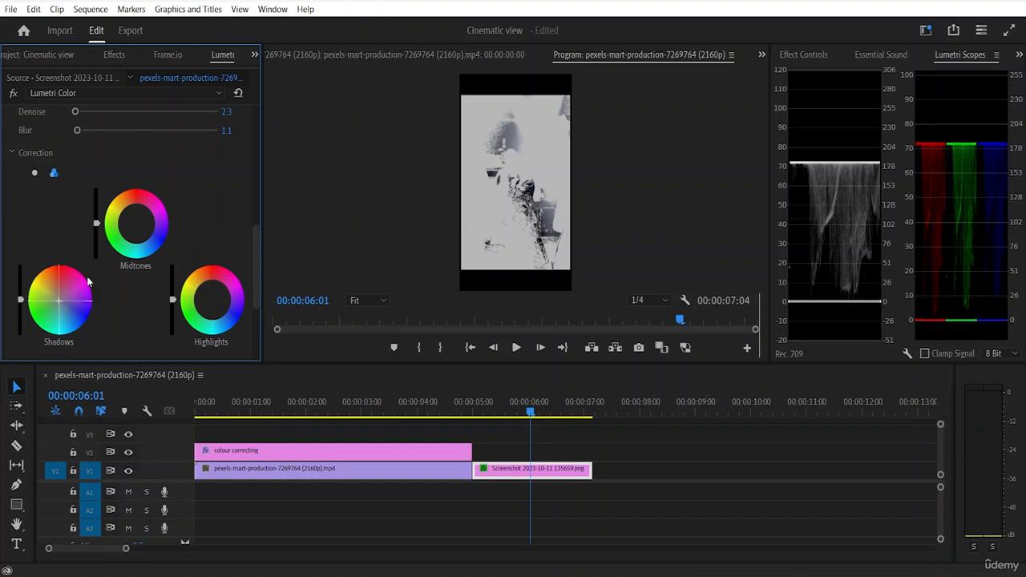
mouse_move(143, 253)
left_mouse_down()
mouse_move(140, 232)
mouse_move(140, 250)
mouse_move(138, 242)
left_mouse_up()
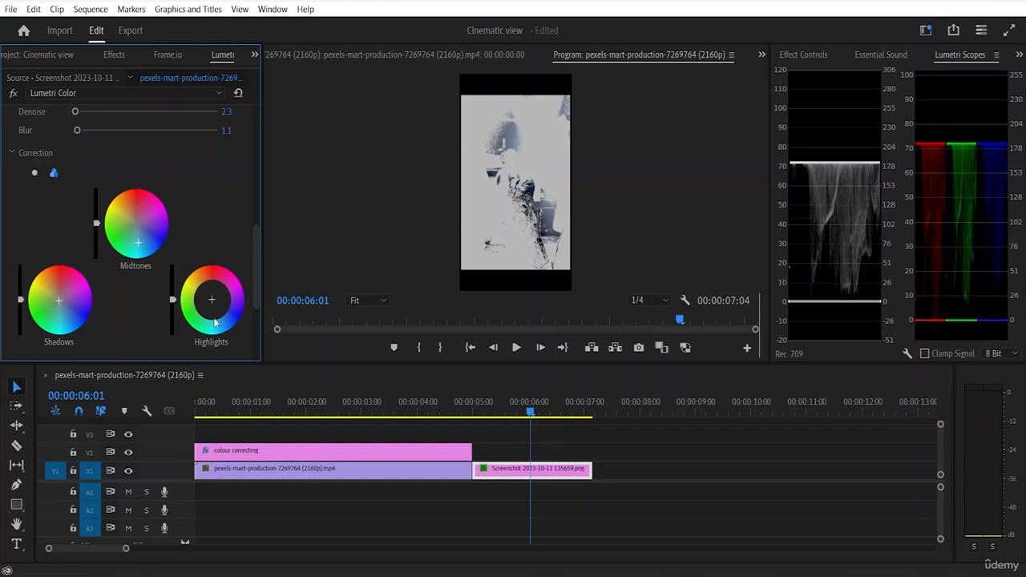
left_click_drag(214, 322, 205, 303)
Step: Set the HSL Secondary correction to Temperature 3.2, Contrast 10.5, Sharpen 0.5 and Saturation about 115
scroll(134, 274, "down", 3)
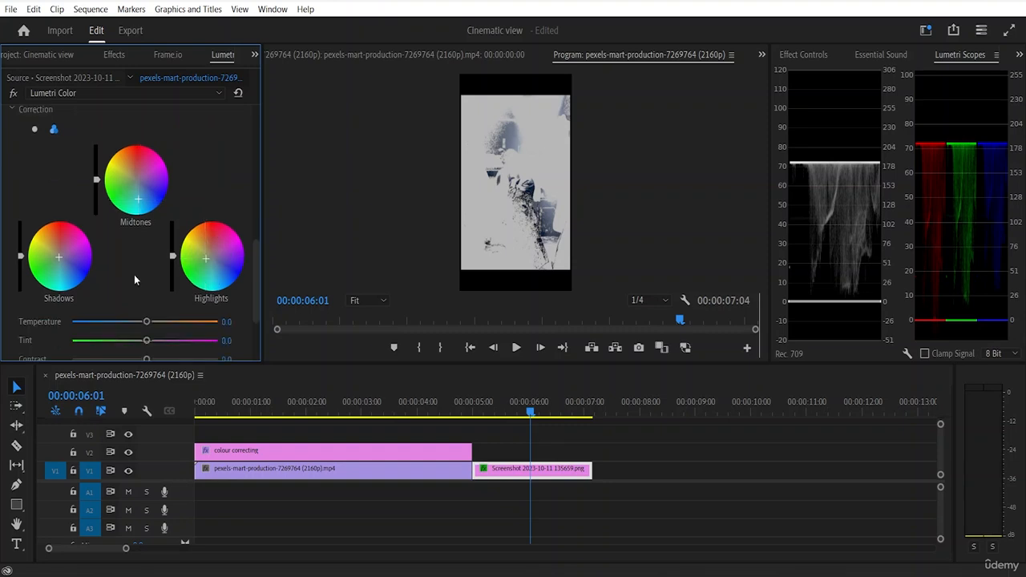
scroll(131, 272, "down", 2)
mouse_move(147, 248)
left_mouse_down()
mouse_move(138, 249)
mouse_move(164, 256)
mouse_move(148, 260)
left_mouse_up()
scroll(132, 209, "up", 8)
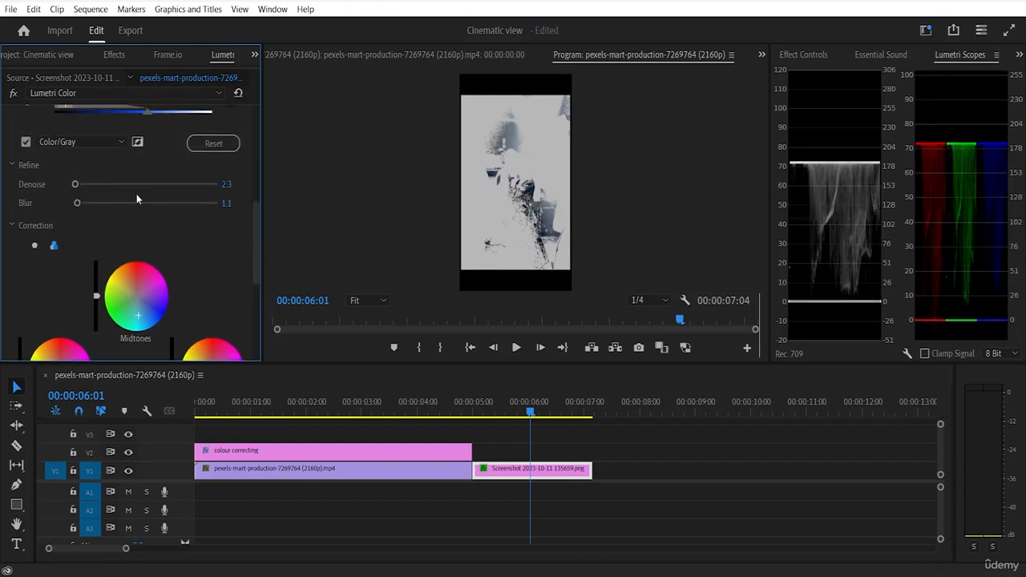
scroll(132, 195, "down", 6)
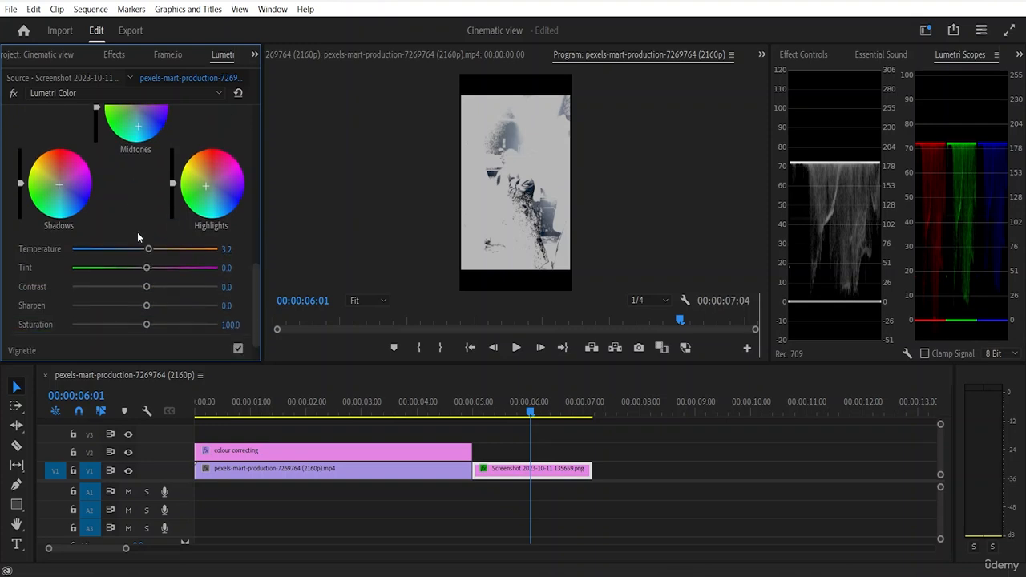
left_click_drag(146, 286, 145, 329)
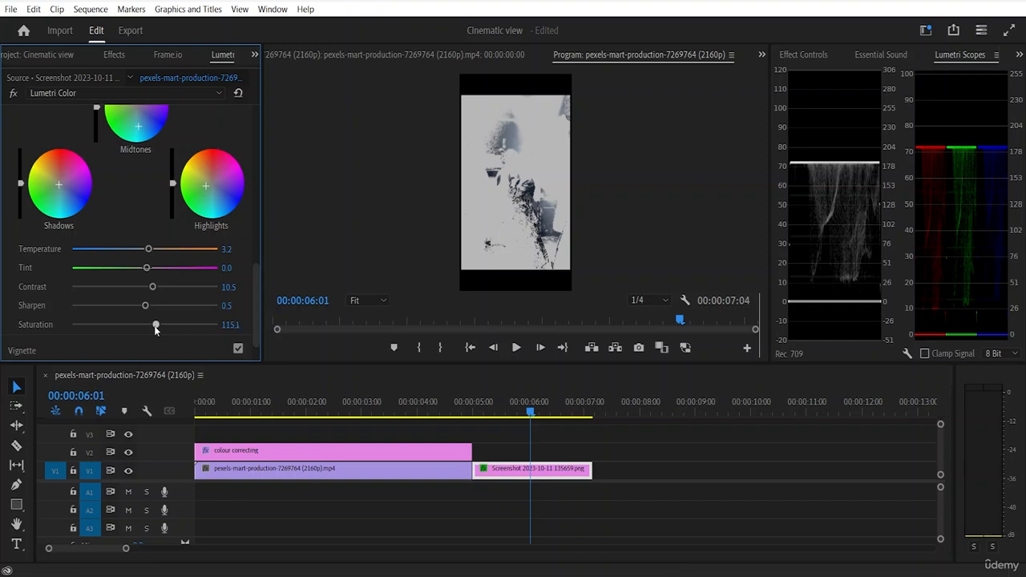
Step: Try resetting the HSL Secondary key ranges with the Color/Gray mask kept, and undo the reset
scroll(96, 279, "up", 3)
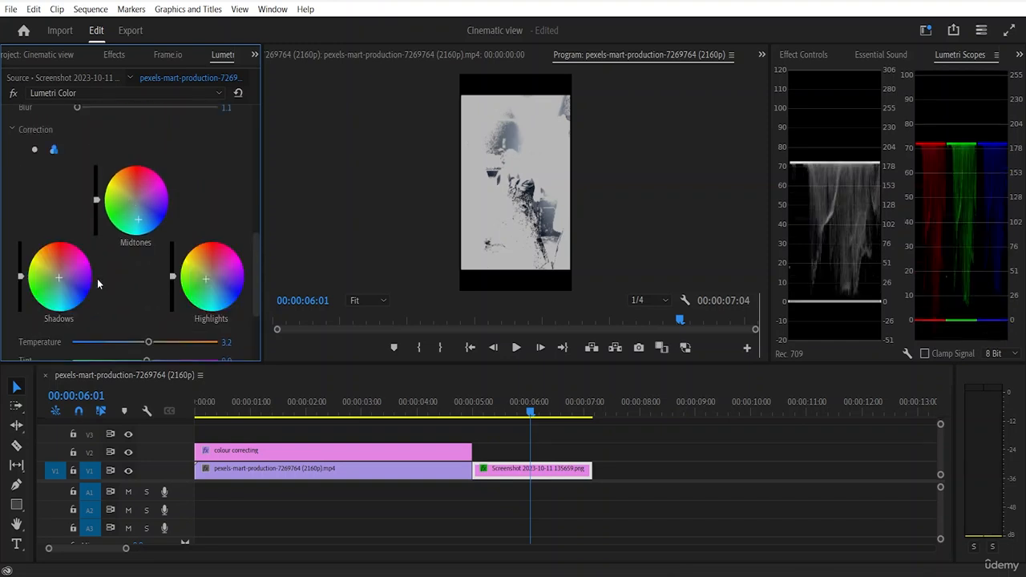
scroll(97, 278, "up", 5)
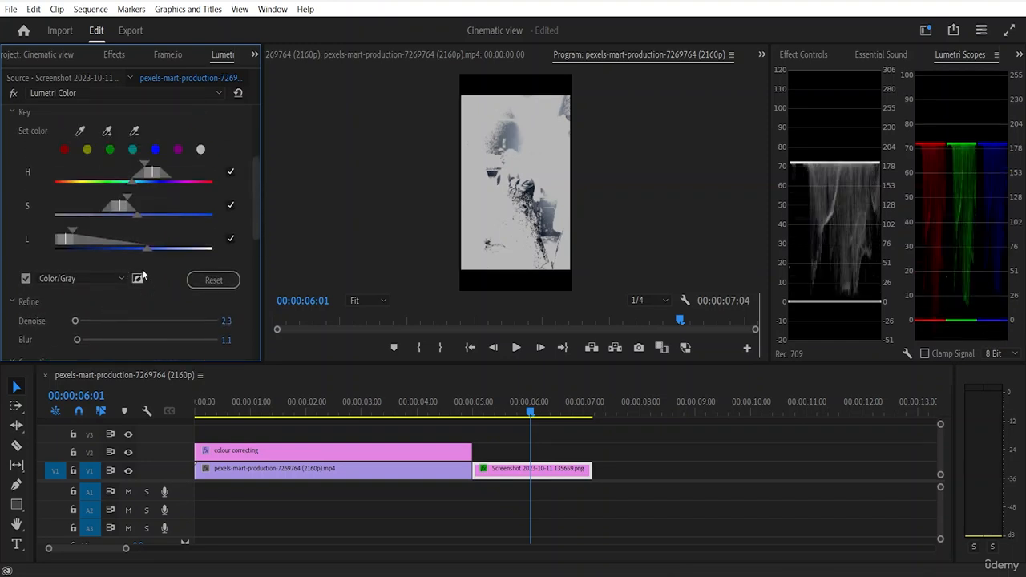
left_click(112, 278)
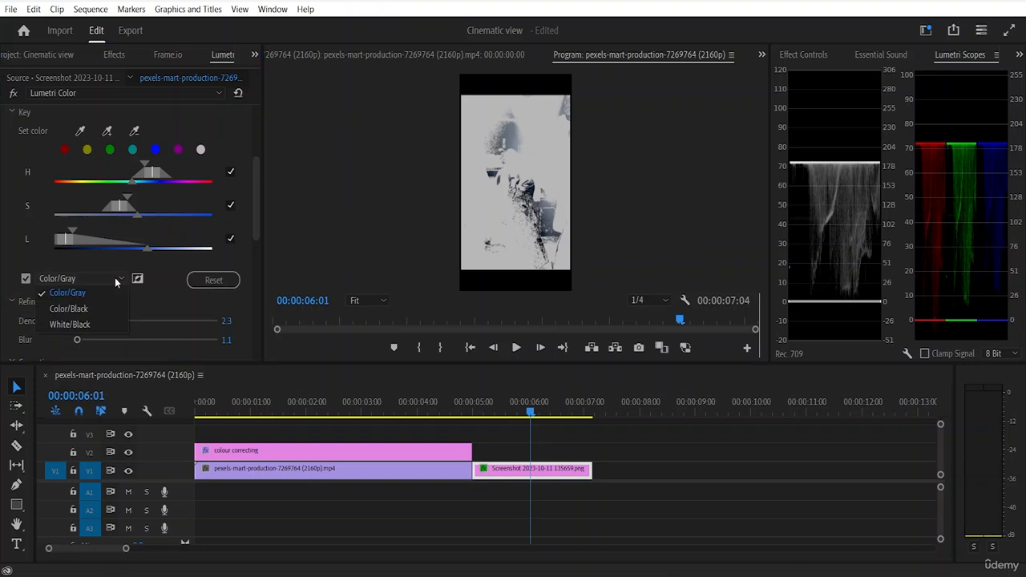
left_click(96, 289)
left_click(201, 284)
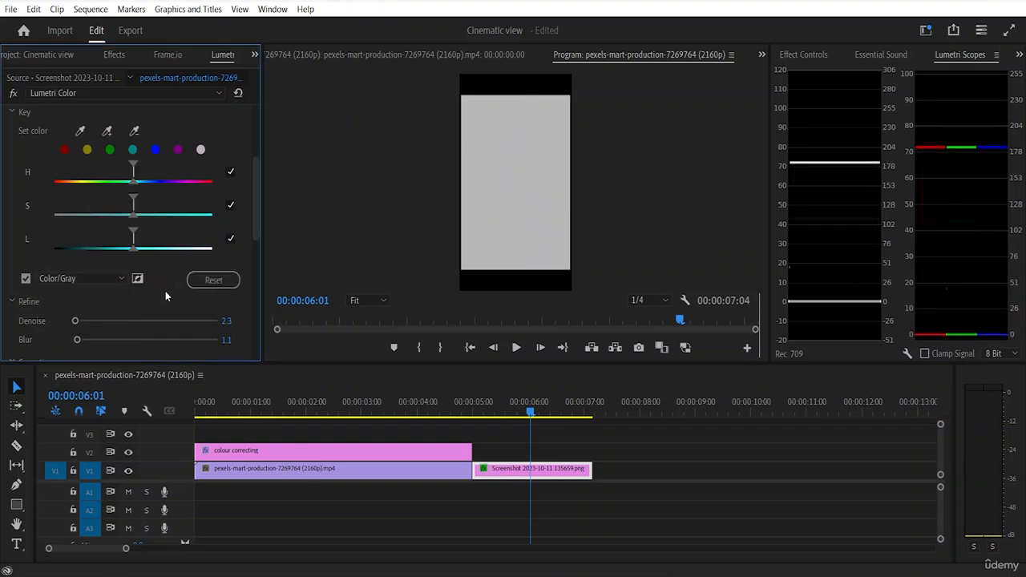
key("ctrl+z")
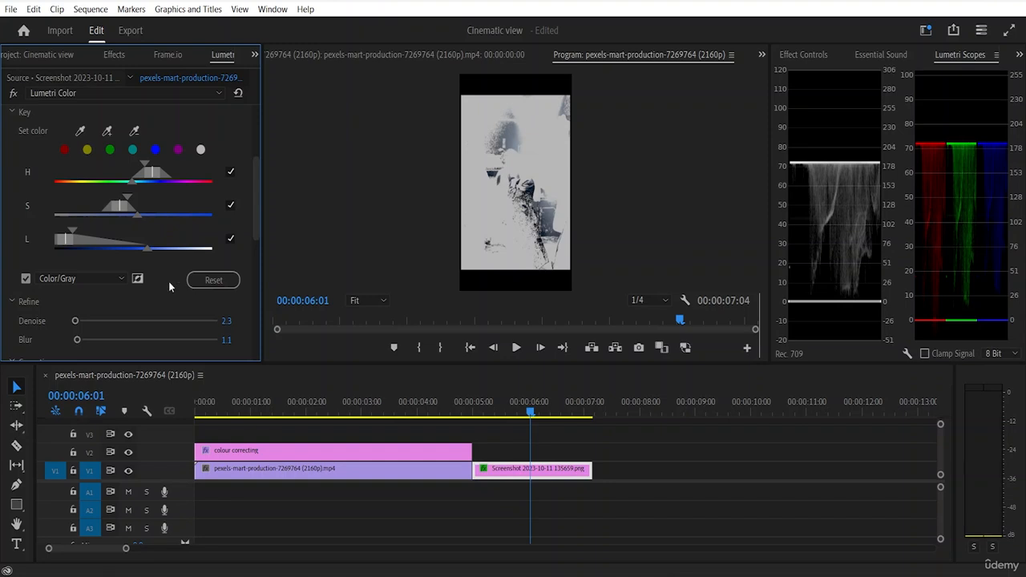
Step: Turn off the Color/Gray mask preview for the HSL Secondary key
left_click(25, 279)
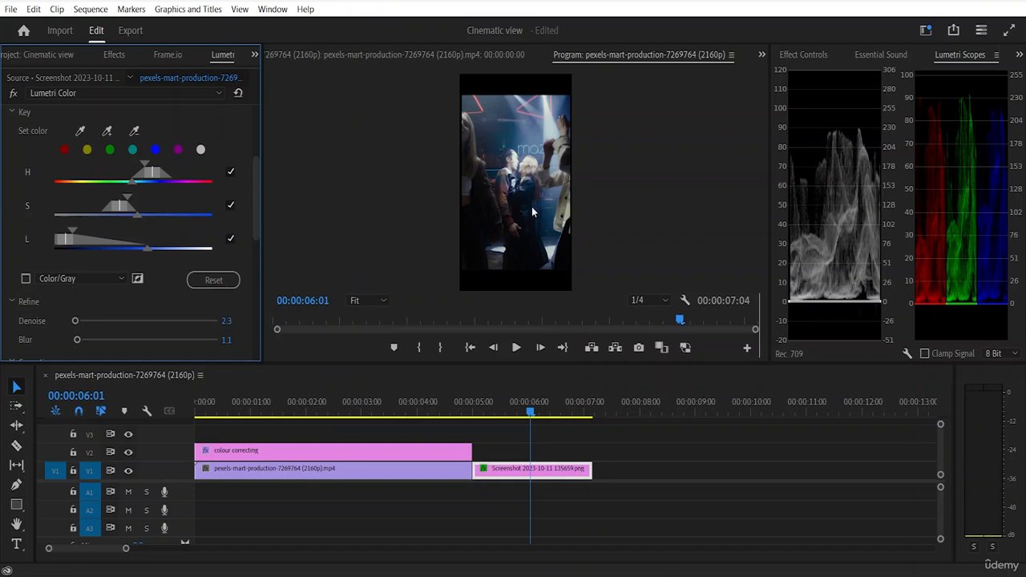
Step: Add a color sampled from the central couple's dark clothing to the HSL Secondary key, and show its Color/Gray mask inverted
left_click(525, 203)
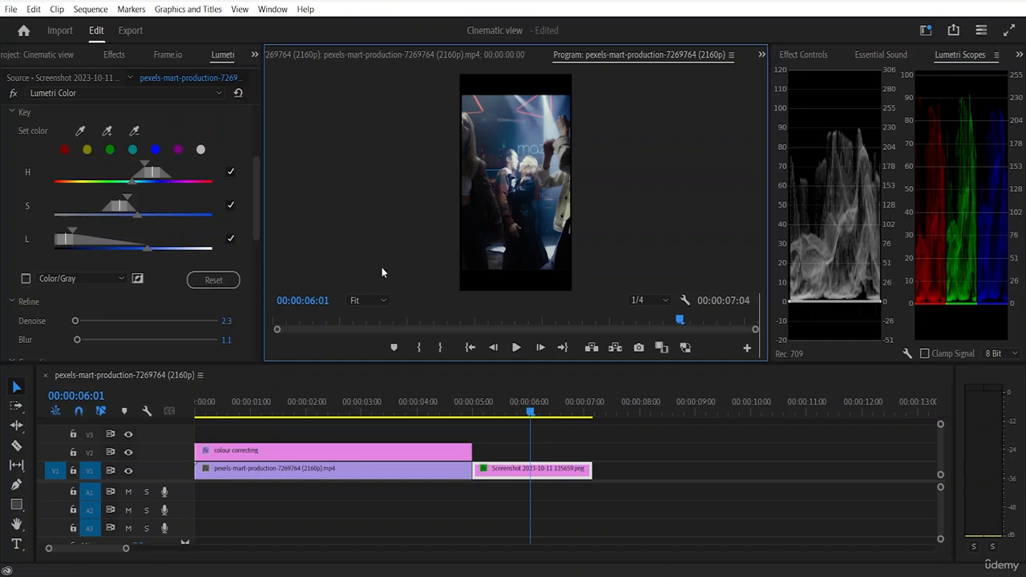
scroll(140, 289, "up", 2)
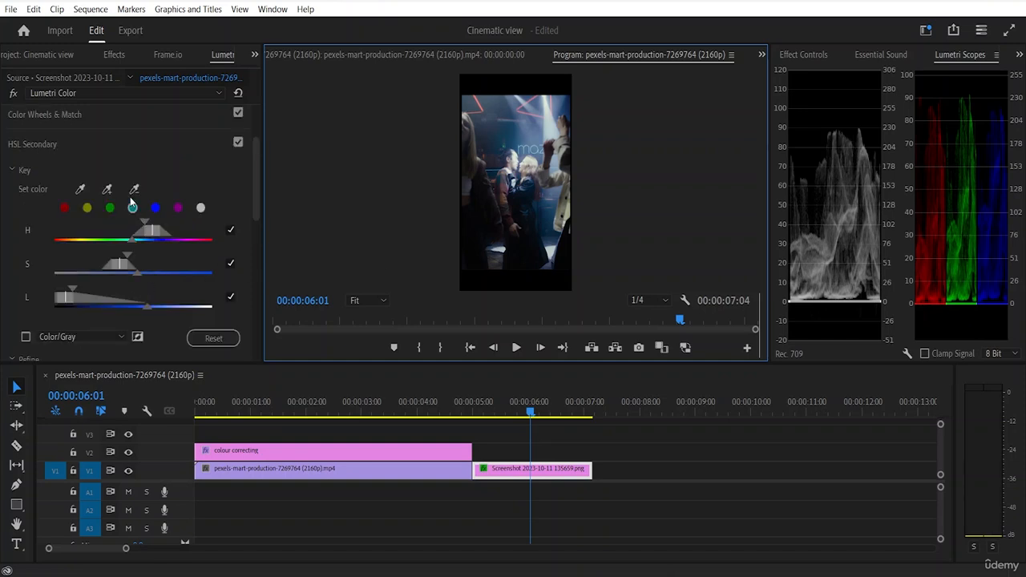
left_click(109, 190)
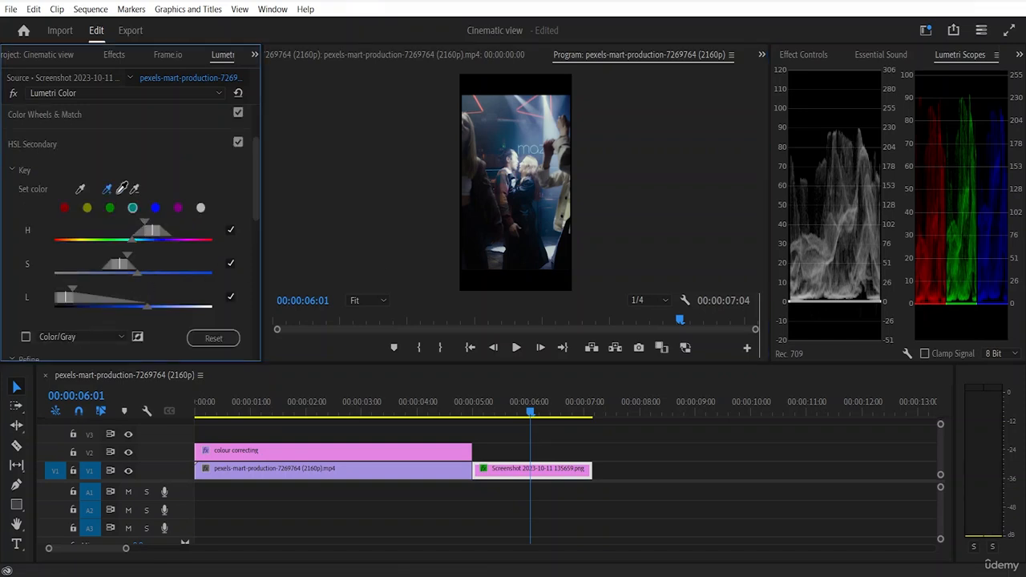
left_click(525, 220)
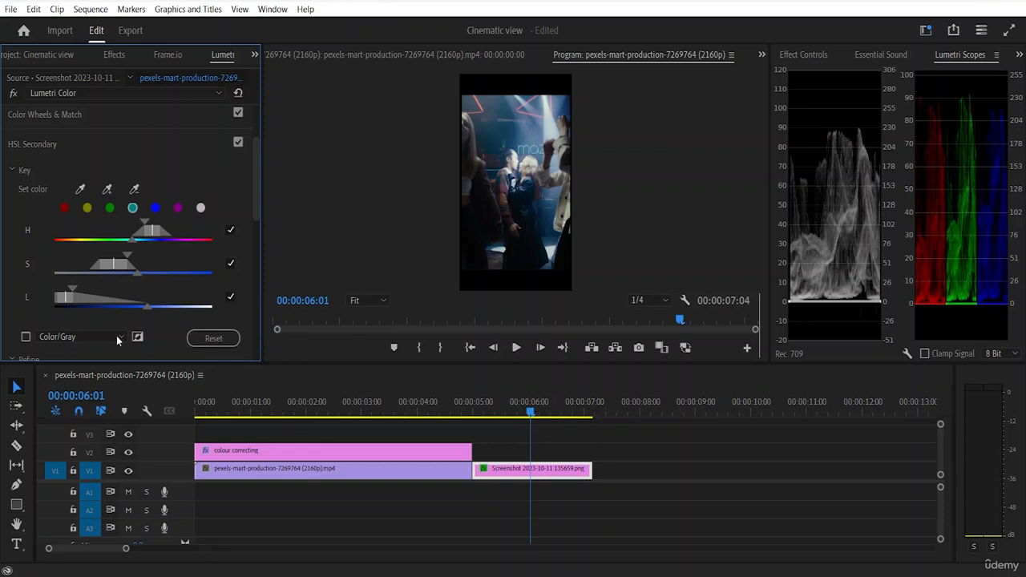
left_click(26, 337)
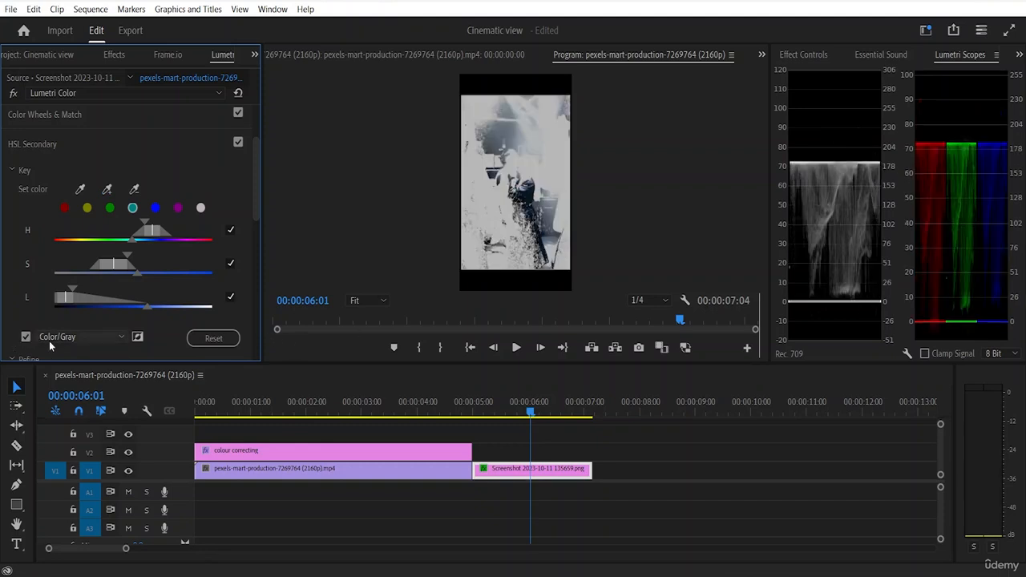
left_click(137, 338)
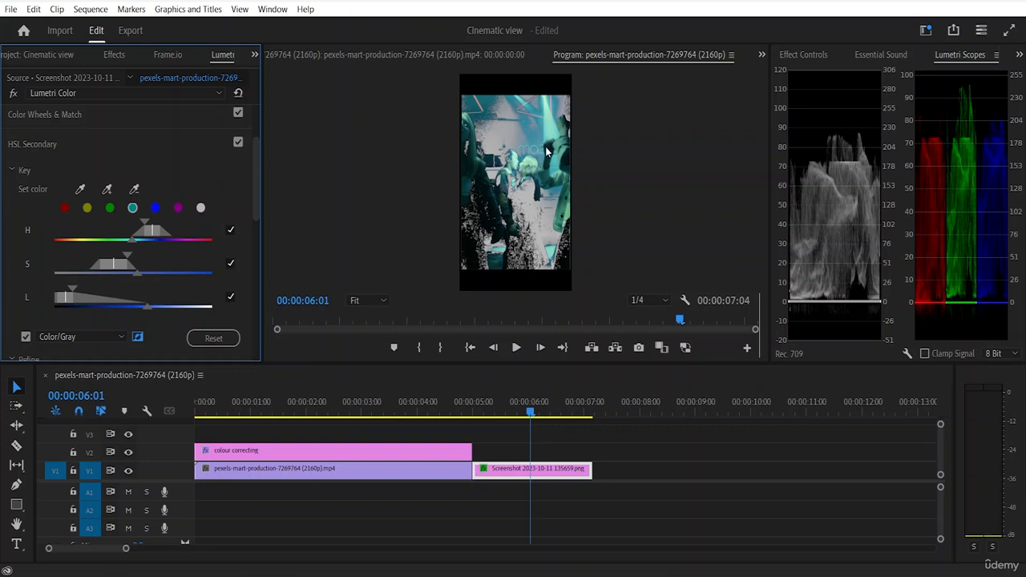
Step: Refine the HSL Secondary key with Denoise 33.8 and Blur 2.2
scroll(157, 327, "down", 2)
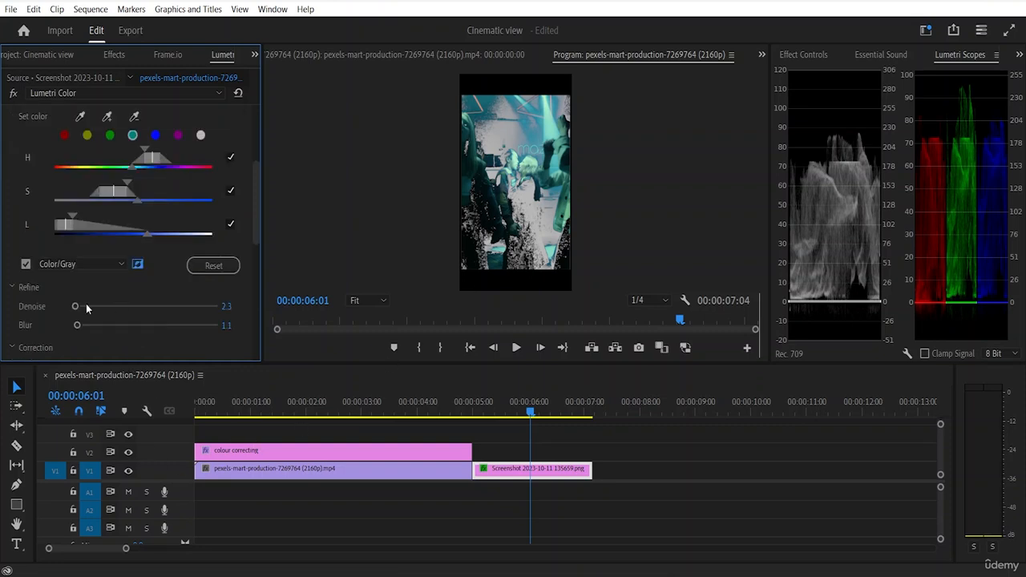
left_click_drag(75, 306, 83, 326)
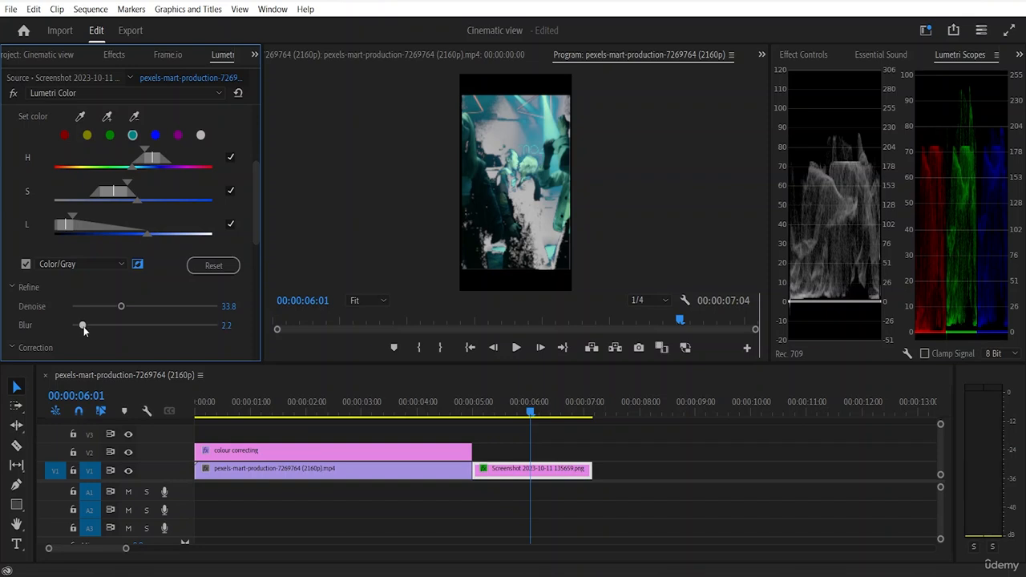
Step: Set the HSL Secondary correction to Temperature -3.2, Contrast -0.5 and Sharpen 14.2, keeping the three-way wheels
scroll(168, 244, "down", 3)
scroll(164, 245, "down", 5)
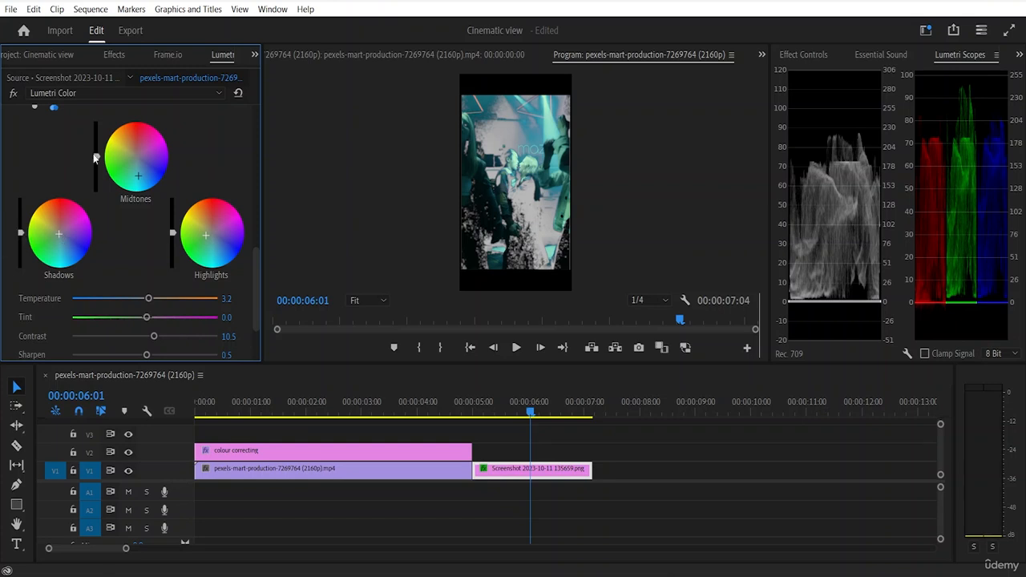
scroll(132, 182, "up", 2)
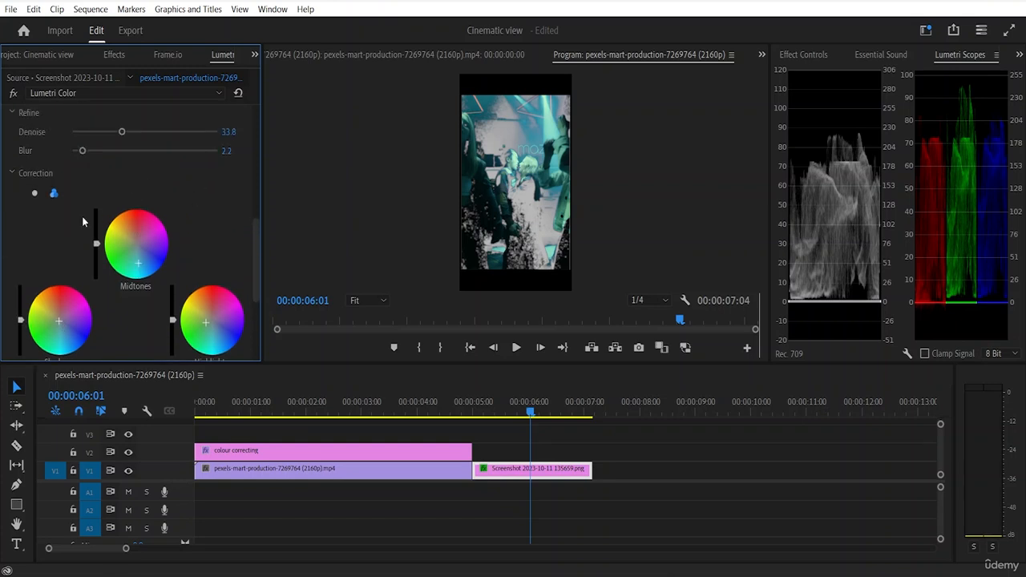
scroll(55, 222, "up", 1)
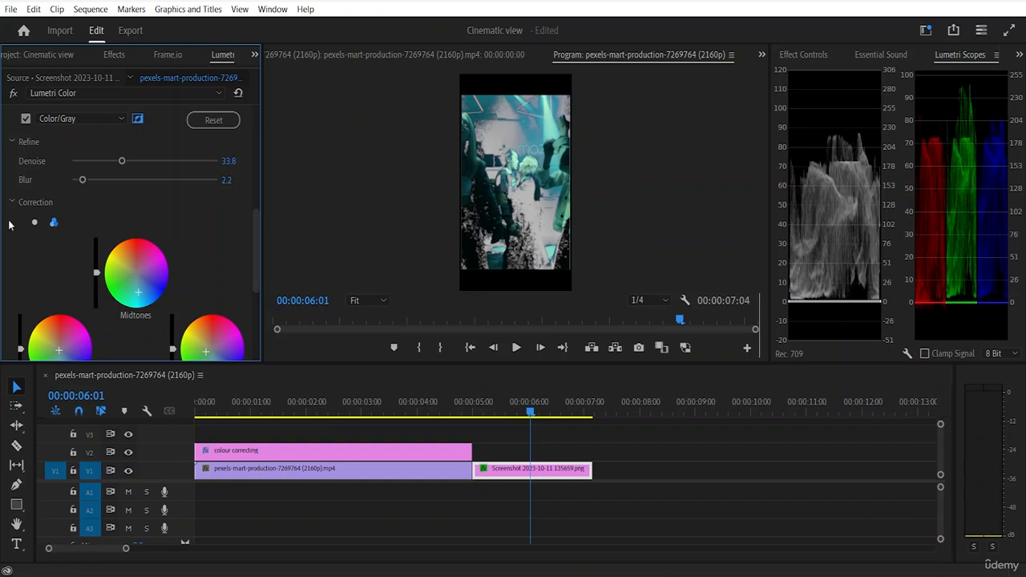
left_click(34, 224)
left_click(53, 223)
scroll(88, 220, "down", 3)
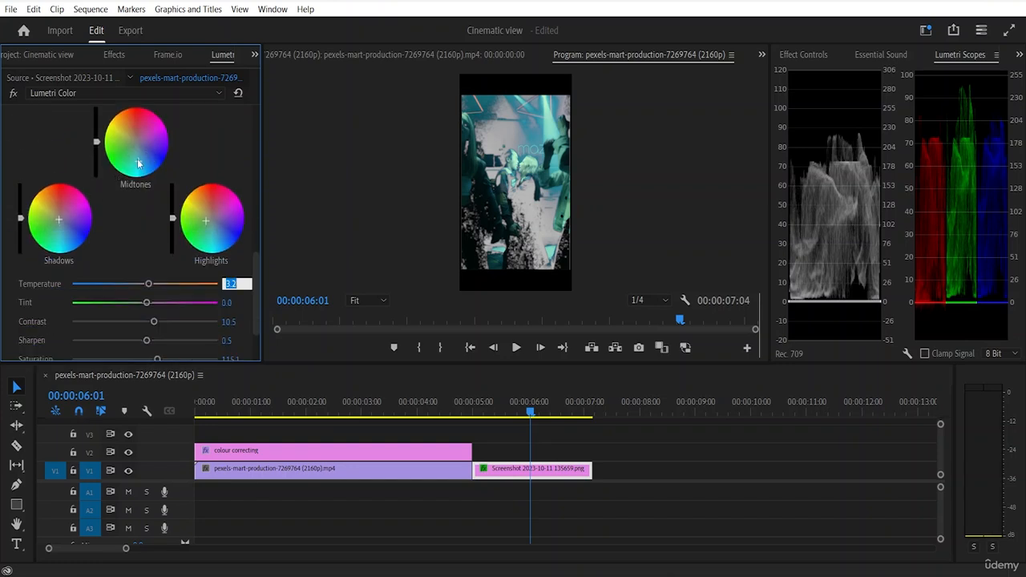
key("Return")
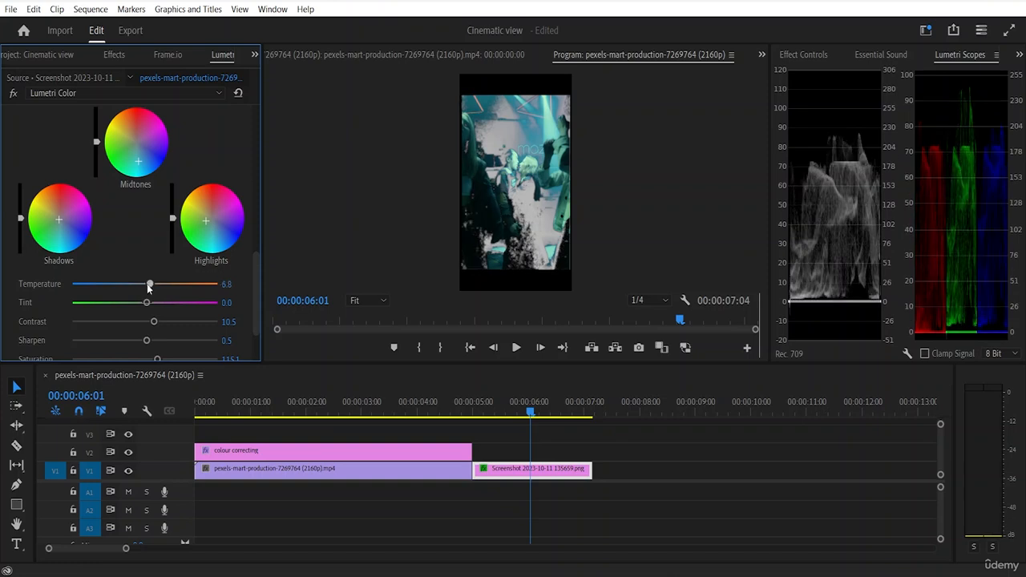
mouse_move(147, 282)
left_mouse_down()
mouse_move(125, 284)
mouse_move(166, 284)
mouse_move(154, 284)
left_mouse_up()
scroll(128, 287, "down", 2)
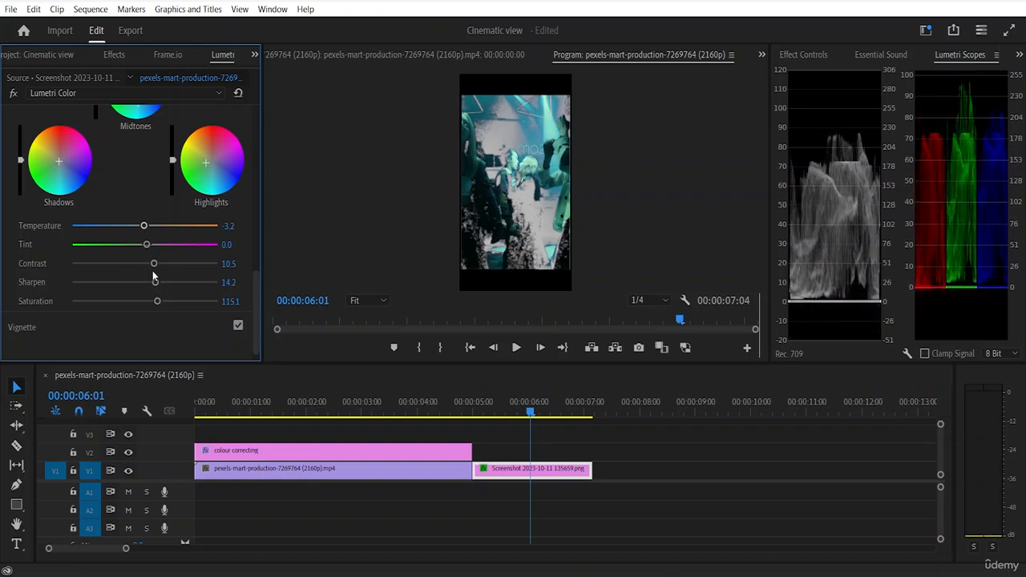
left_click_drag(153, 263, 145, 268)
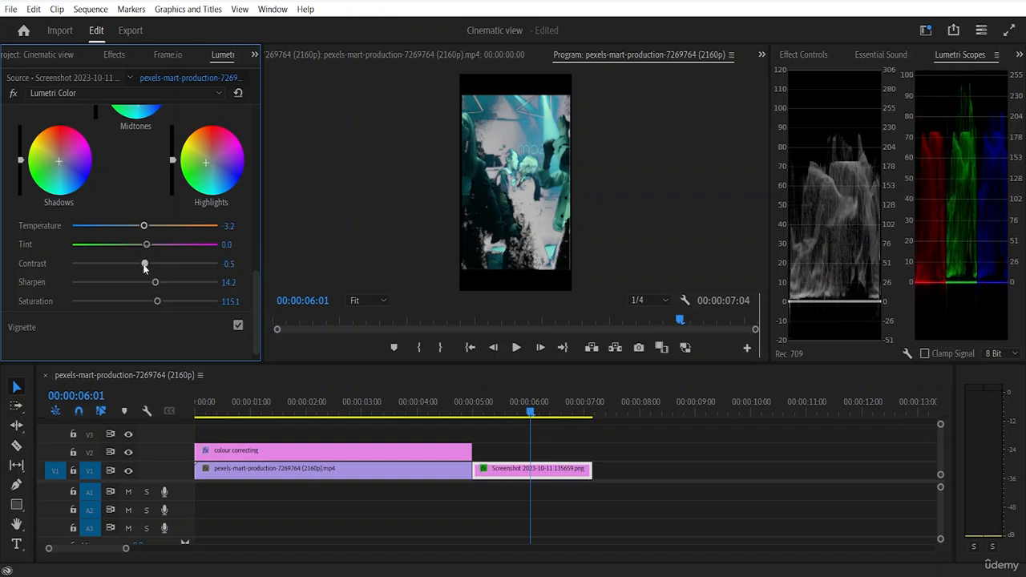
Step: Turn off the Color/Gray mask preview and move the playhead back to 00:00:05:23 to check the graded frame
scroll(106, 296, "up", 5)
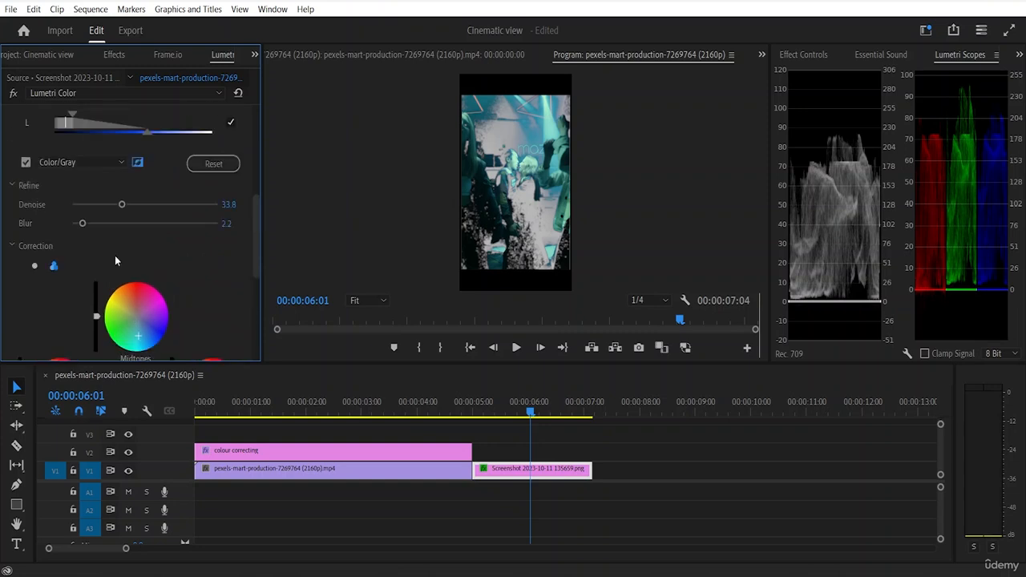
scroll(114, 255, "up", 2)
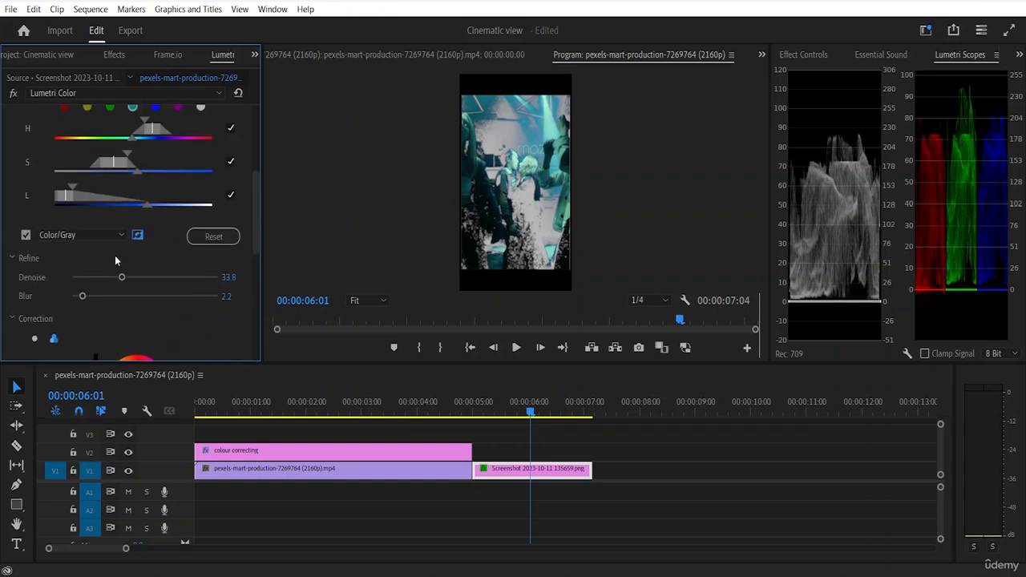
left_click(27, 235)
left_click(27, 235)
left_click(26, 235)
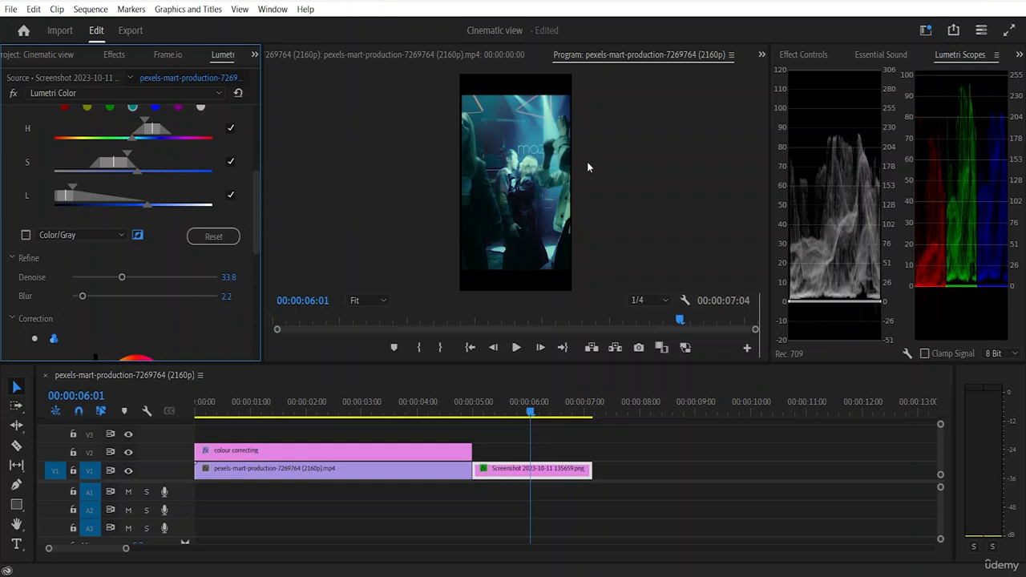
key("Left")
key("Left")
key("Left")
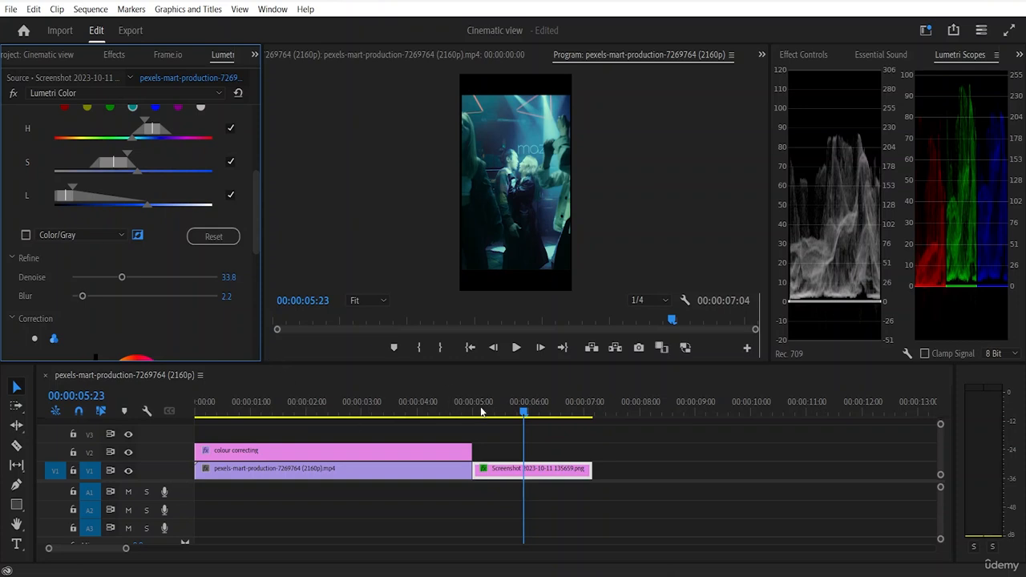
Step: Collapse the Correction, Refine and Key groups of HSL Secondary
scroll(153, 328, "down", 5)
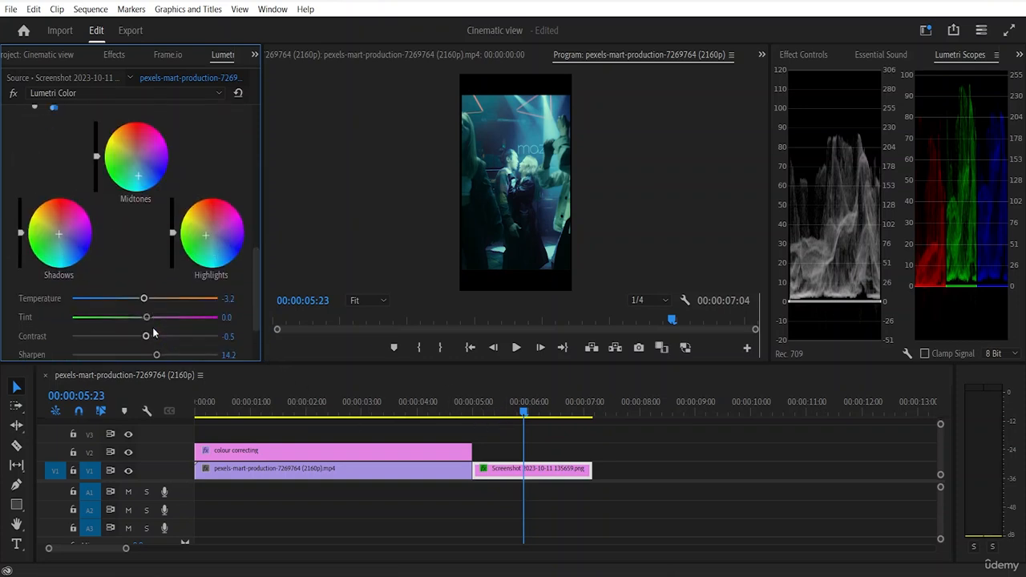
scroll(164, 323, "up", 3)
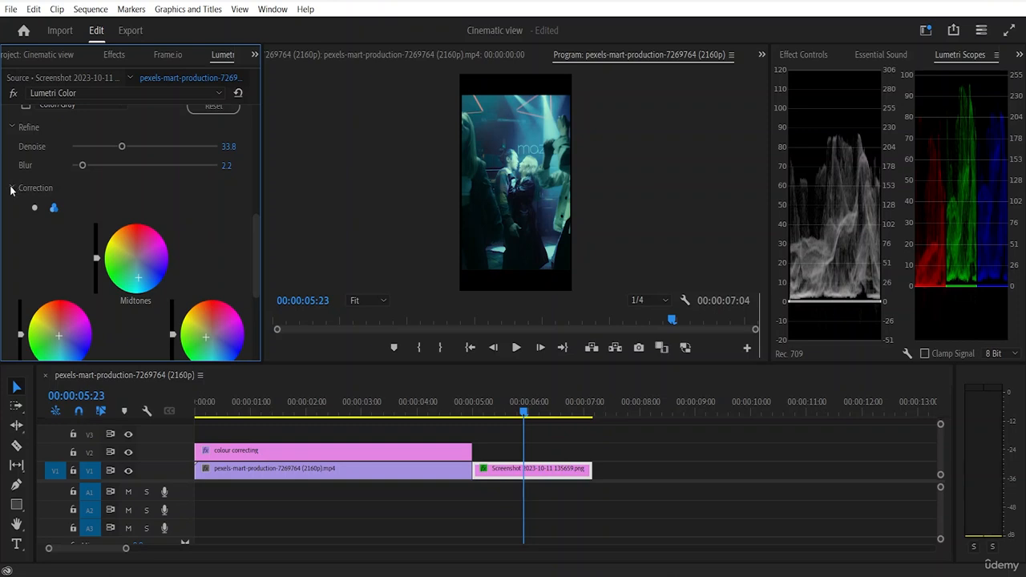
left_click(23, 189)
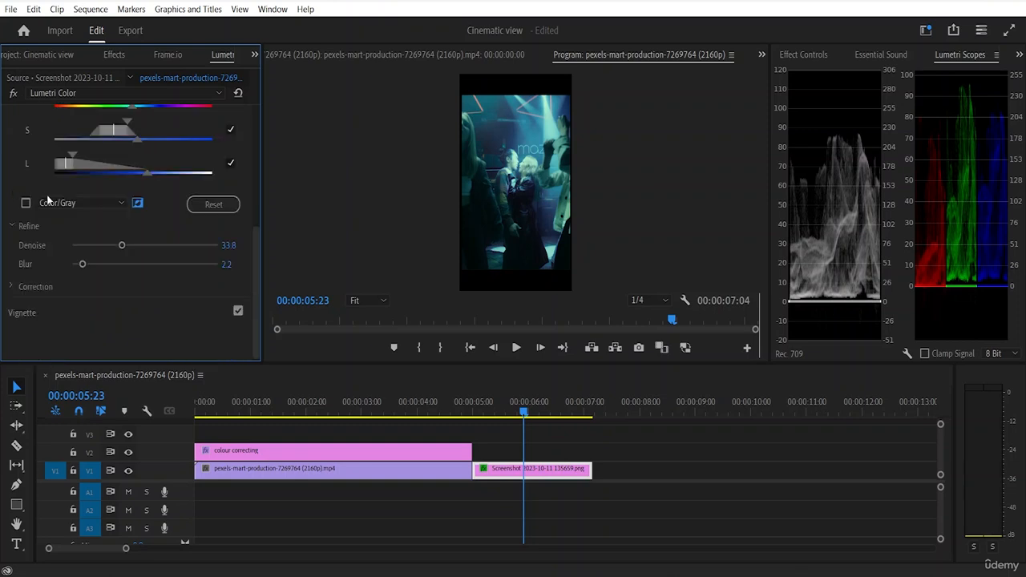
left_click(12, 227)
scroll(45, 213, "up", 1)
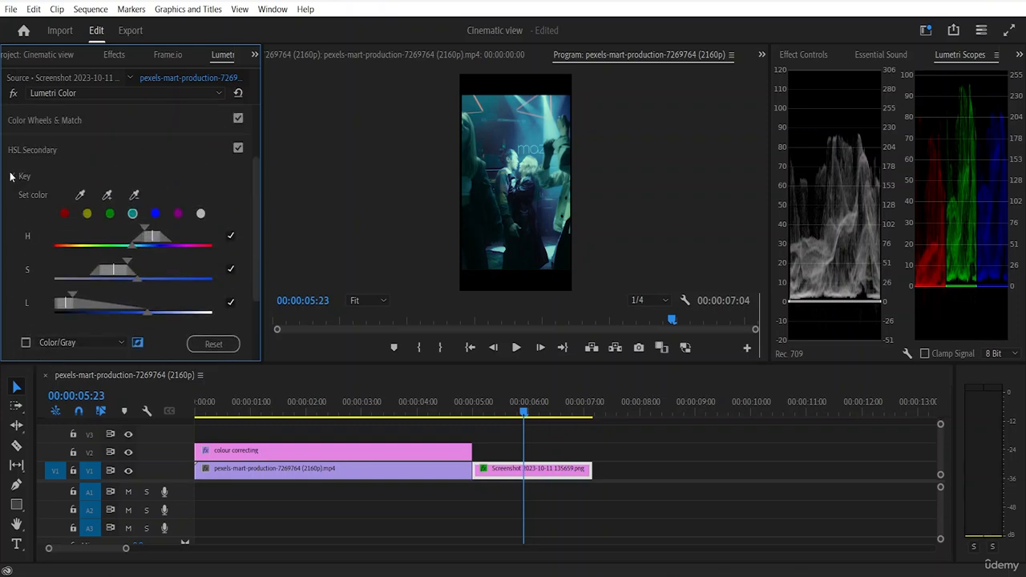
left_click(13, 175)
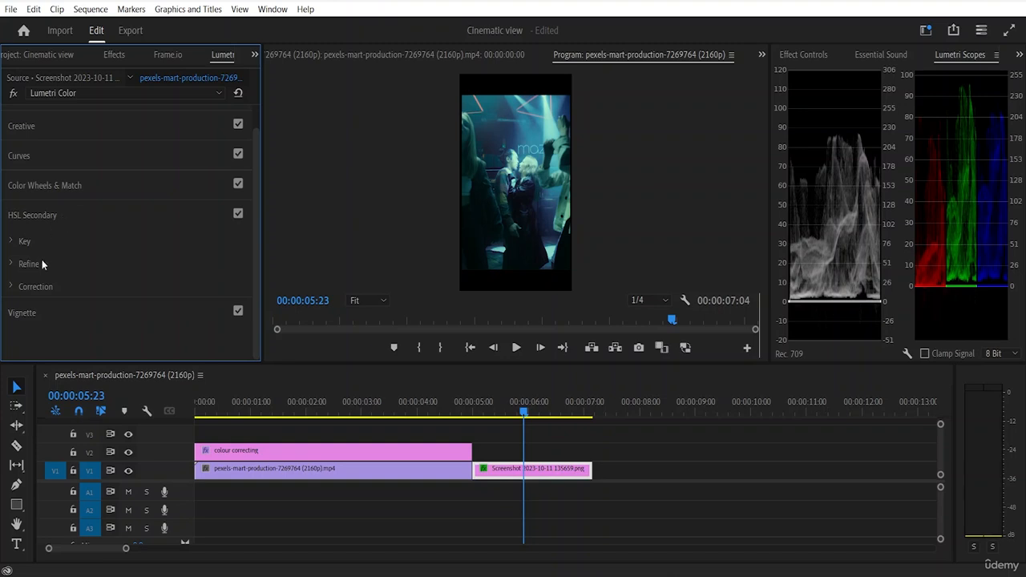
Step: Apply a vignette with Amount 0.8, Midpoint 58.0, Roundness 11.4 and Feather 47.5, and return the playhead to 00:00:06:01
left_click(27, 317)
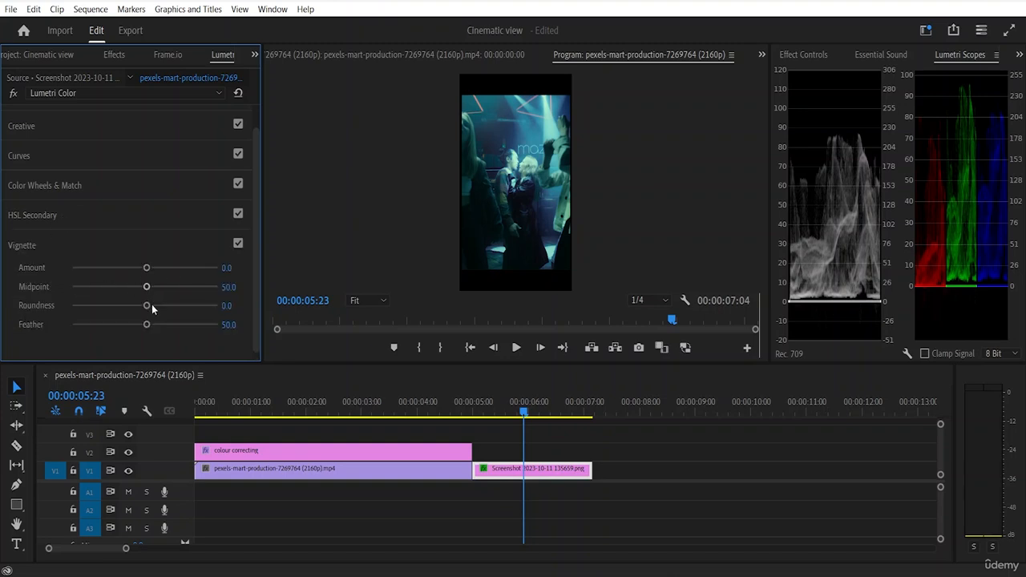
left_click_drag(146, 289, 162, 266)
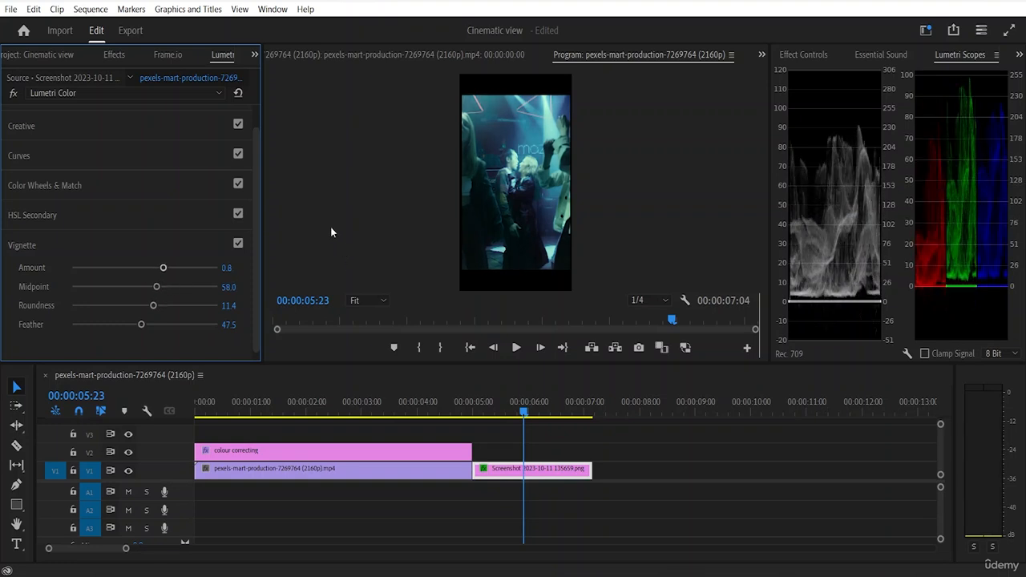
key("Right")
key("Right")
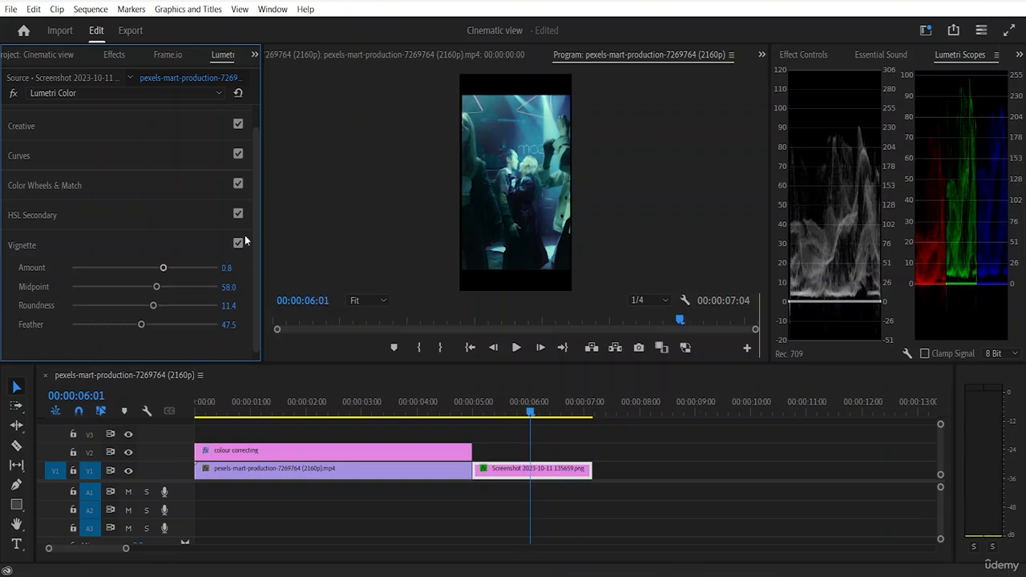
left_click(21, 247)
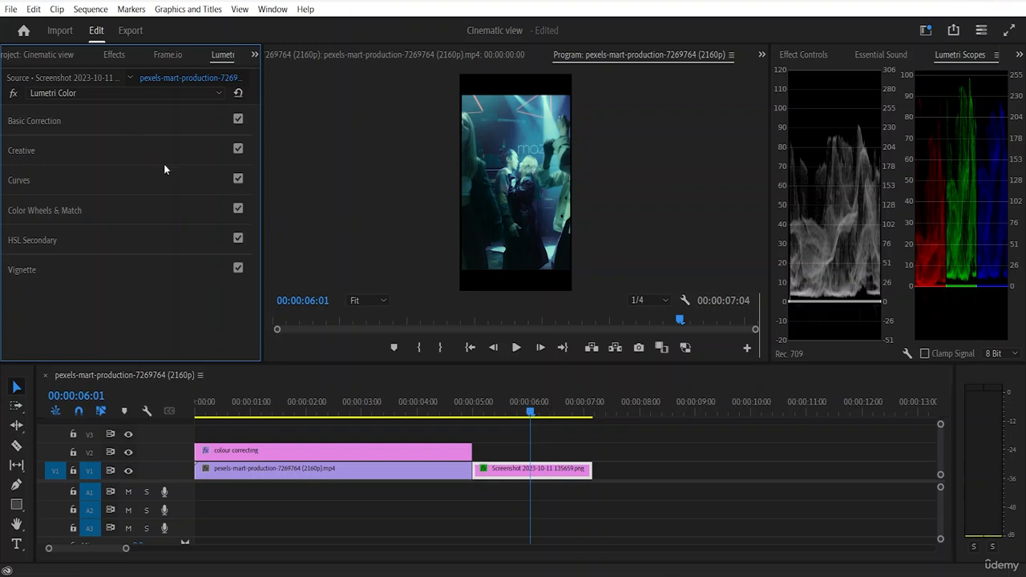
Step: Create a 2160 × 3840 adjustment layer at 25.00 fps and place it on track V3 at the sequence start
left_click(30, 53)
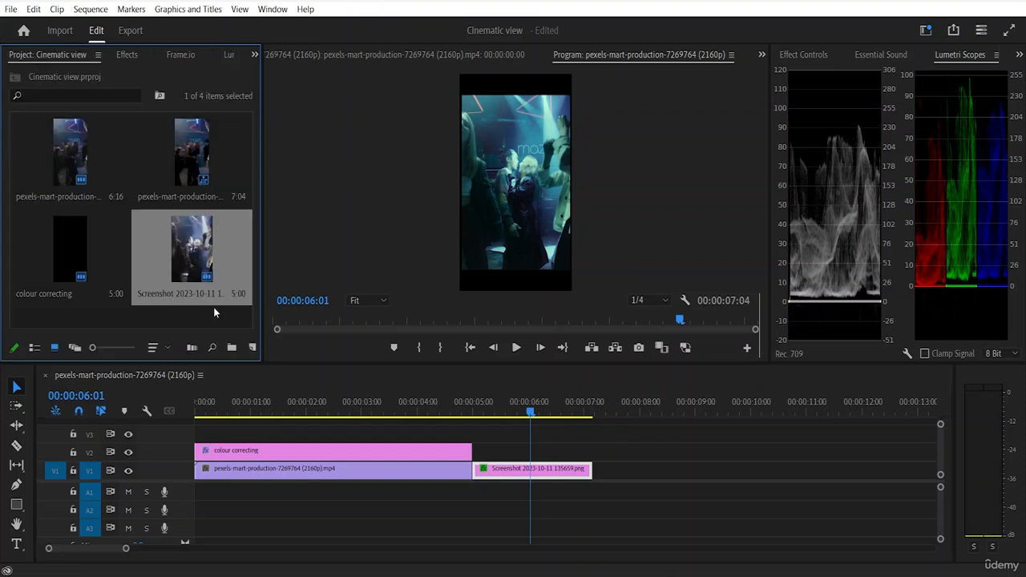
left_click(252, 350)
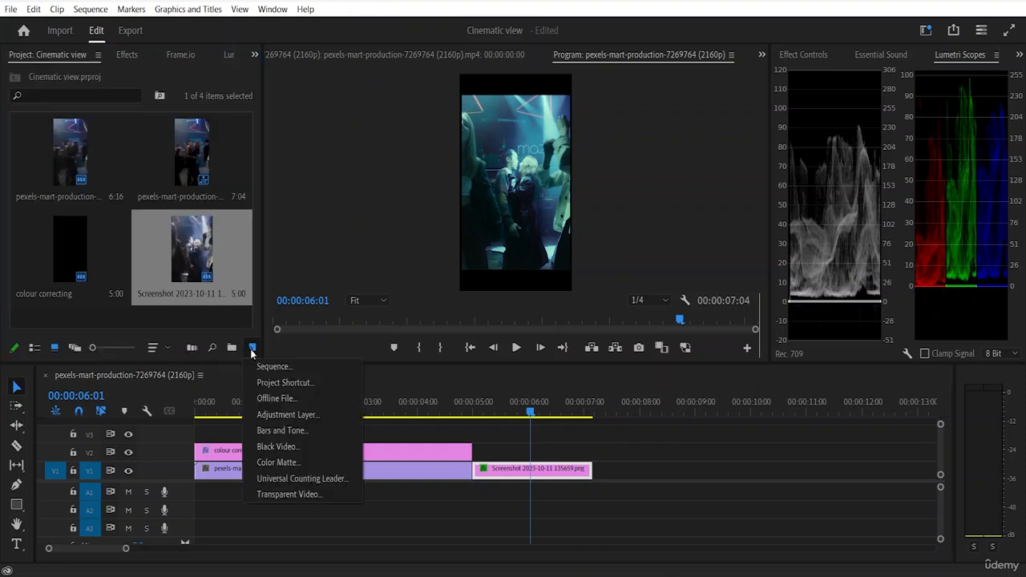
left_click(274, 415)
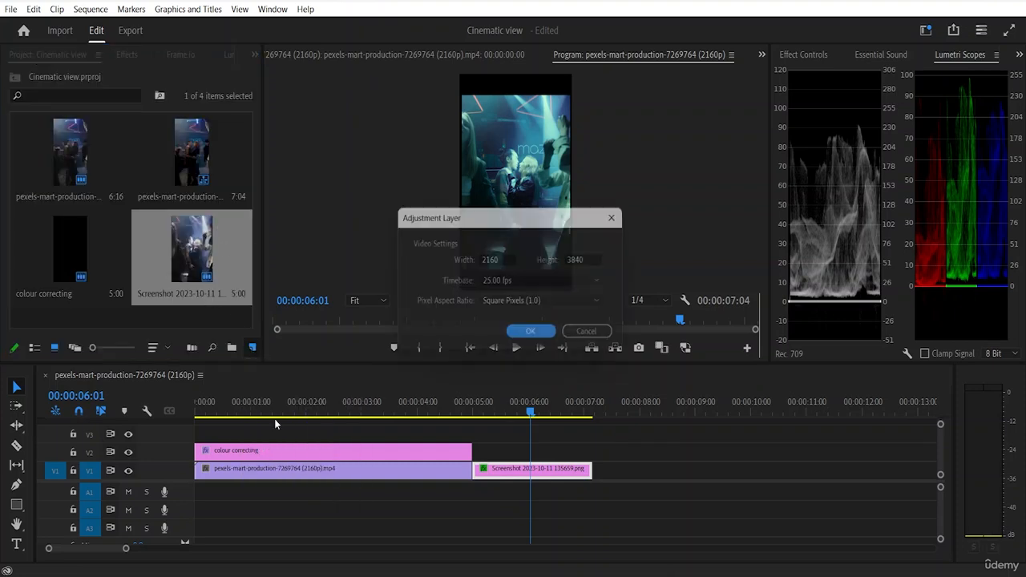
left_click(535, 337)
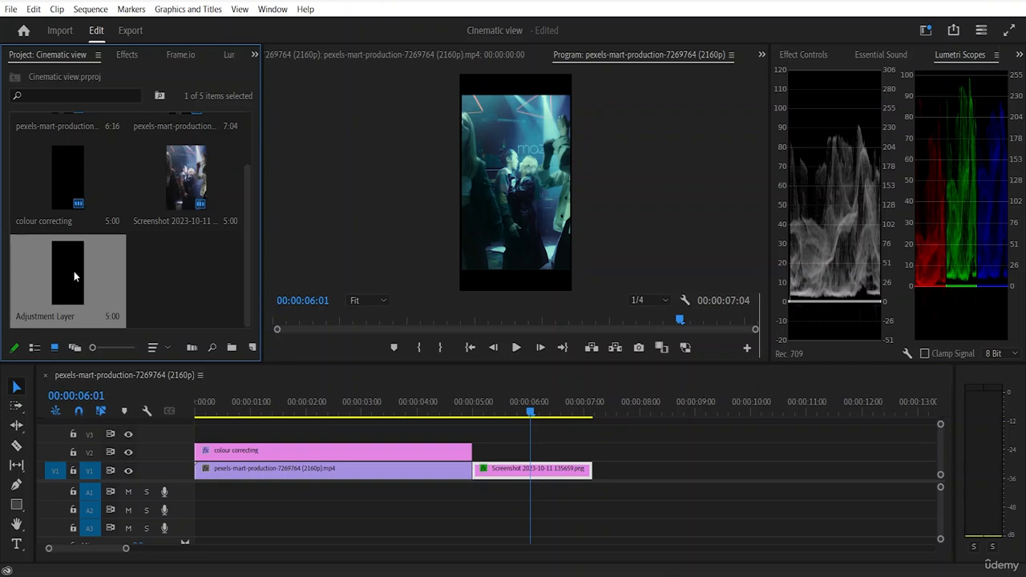
left_click_drag(74, 276, 200, 429)
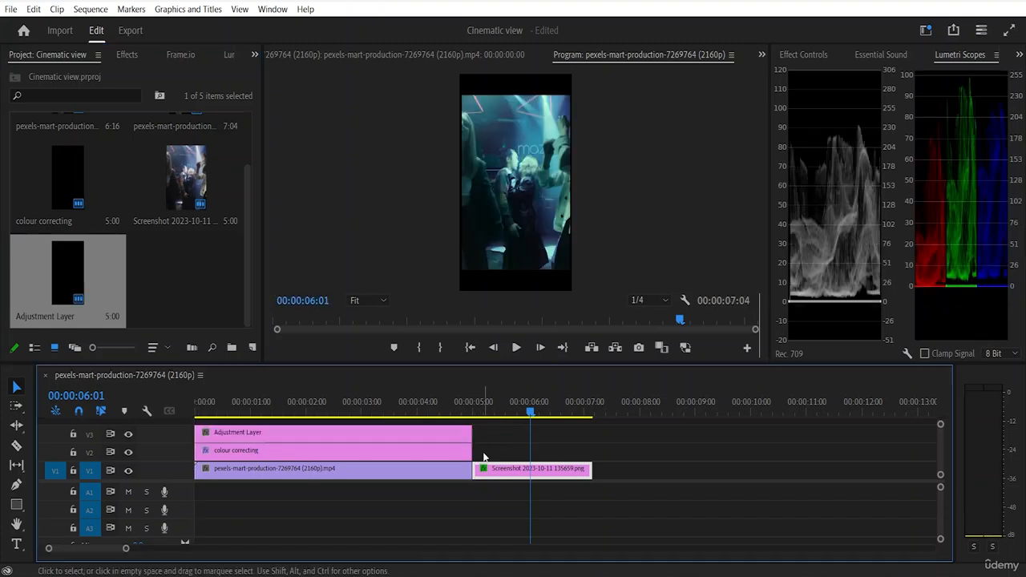
Step: Extend the colour correcting layer and the new adjustment layer to the end of the screenshot clip
mouse_move(473, 451)
left_mouse_down()
mouse_move(556, 470)
mouse_move(472, 453)
left_mouse_up()
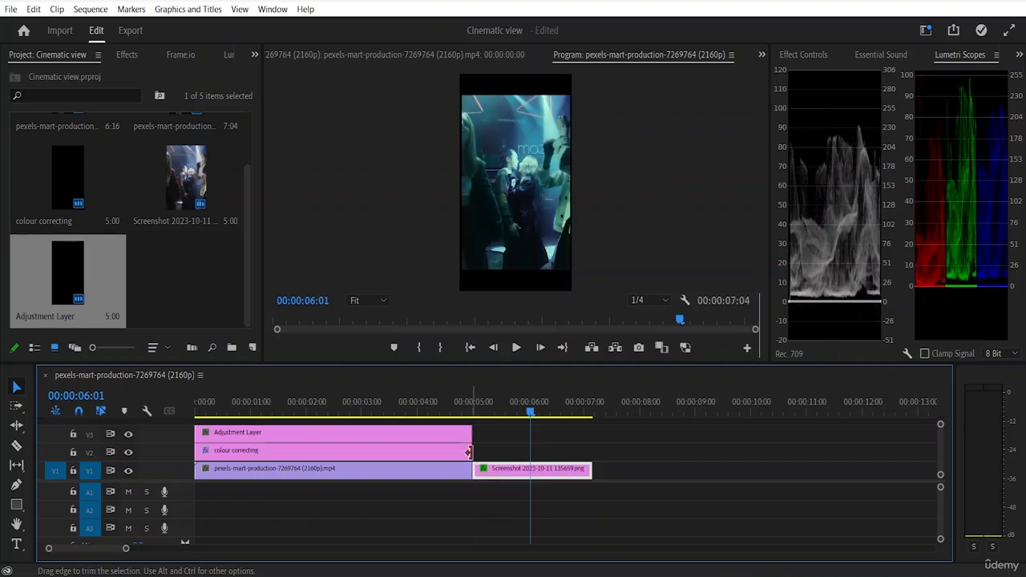
left_click_drag(469, 452, 594, 472)
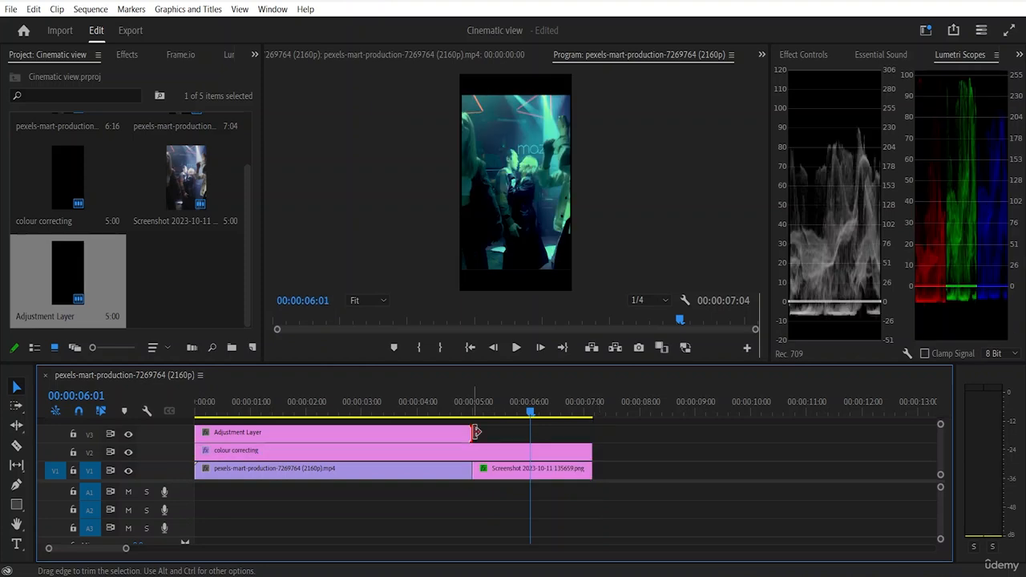
left_click_drag(476, 432, 592, 452)
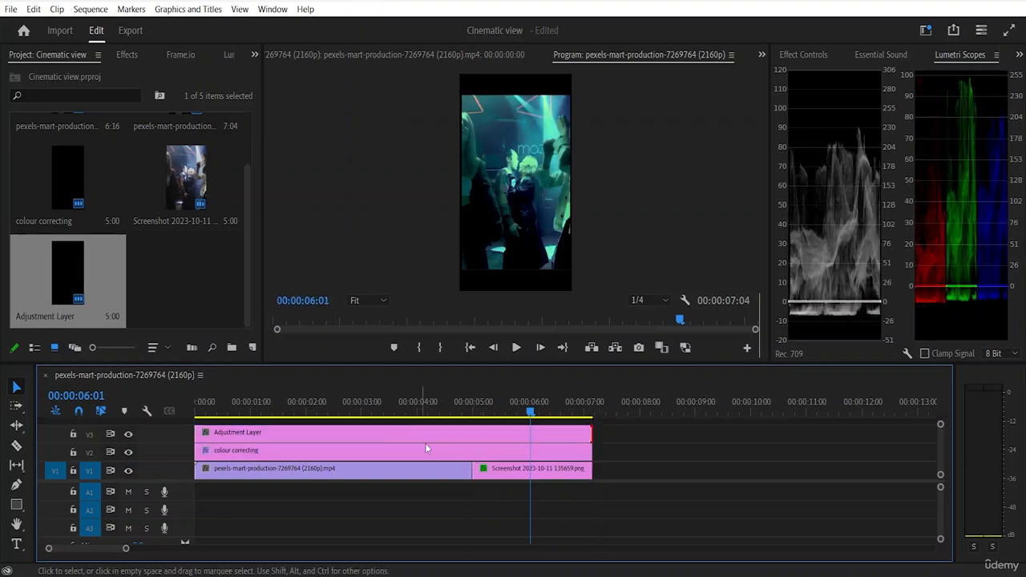
Step: Key the dark blue of the couple's clothing with HSL Secondary on the Adjustment Layer clip on track V3
left_click(347, 434)
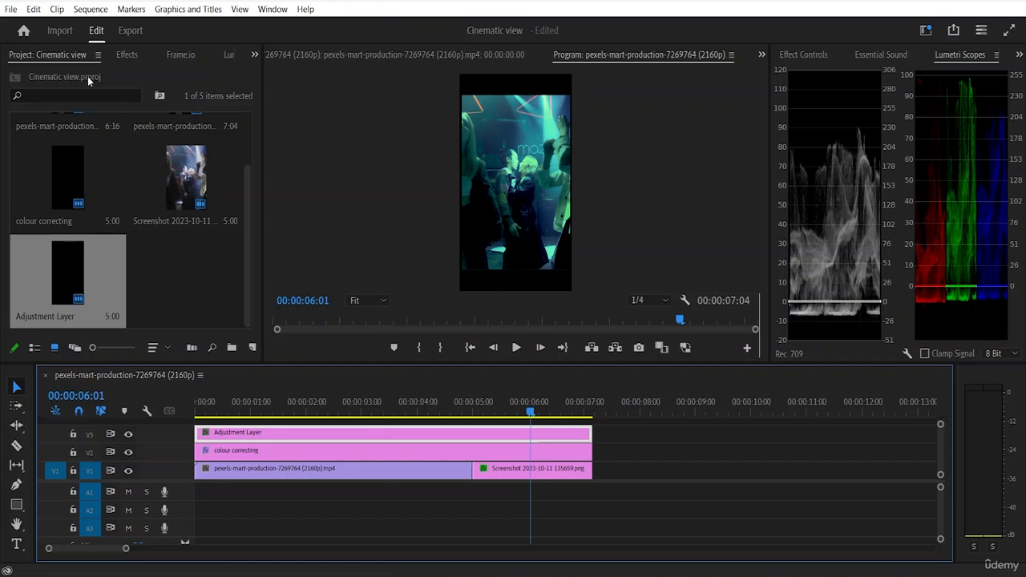
left_click(226, 54)
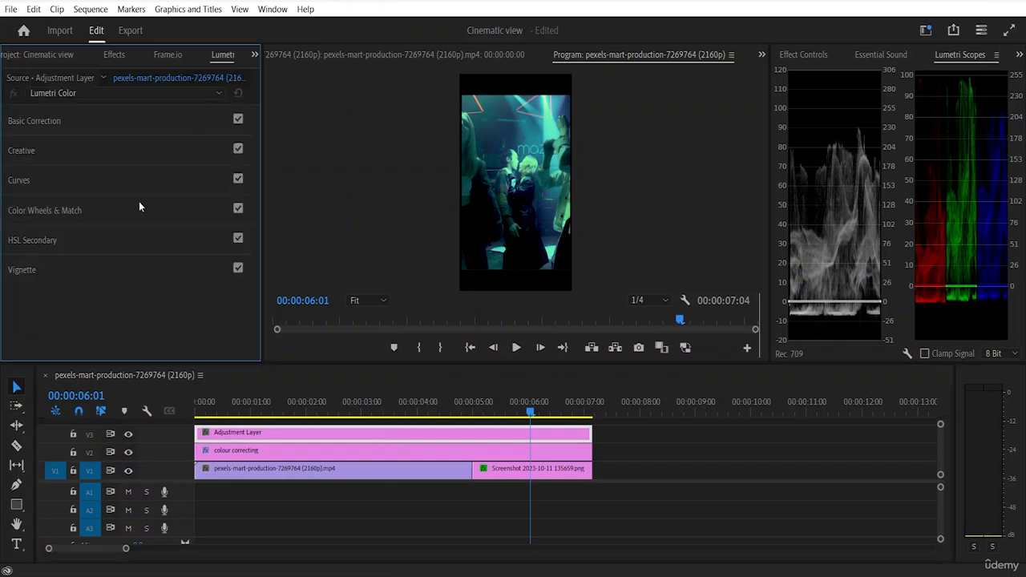
left_click(36, 243)
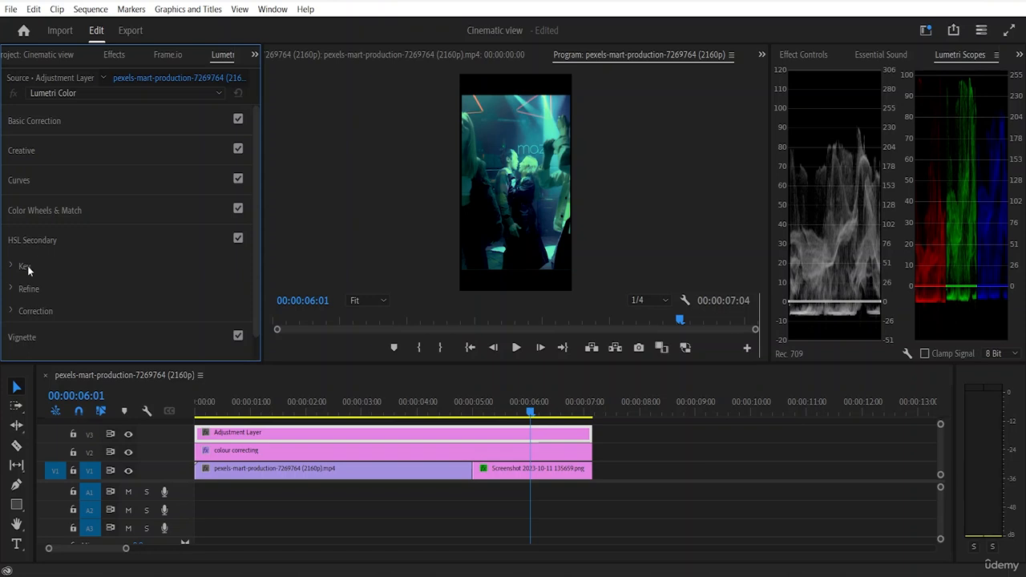
left_click(14, 268)
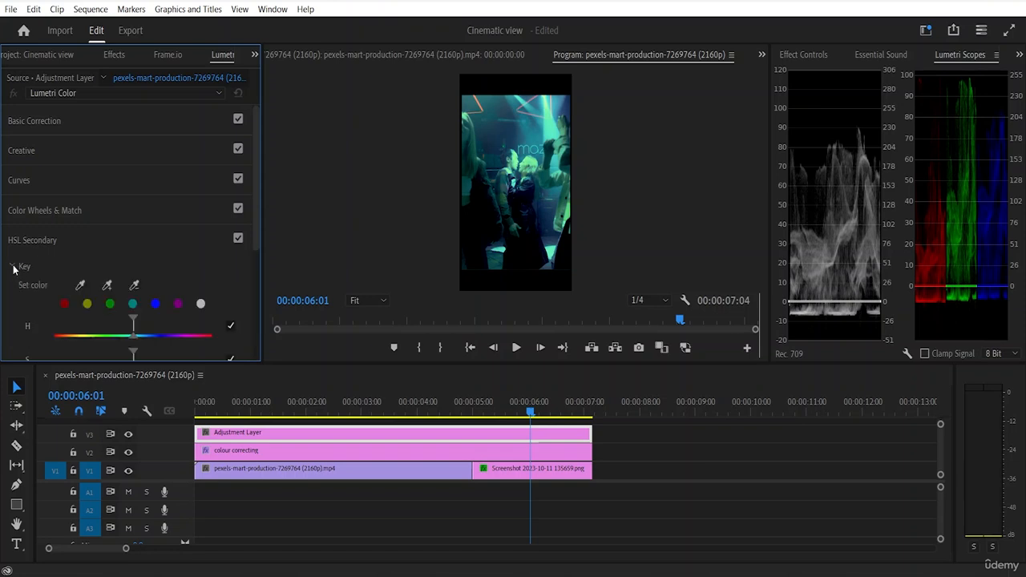
scroll(62, 258, "down", 3)
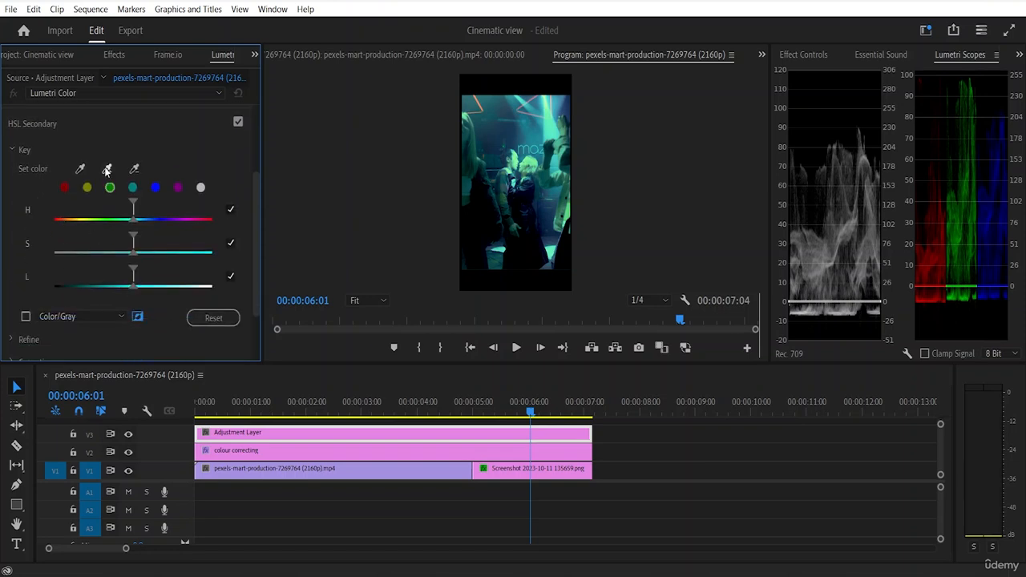
left_click(107, 170)
left_click(530, 192)
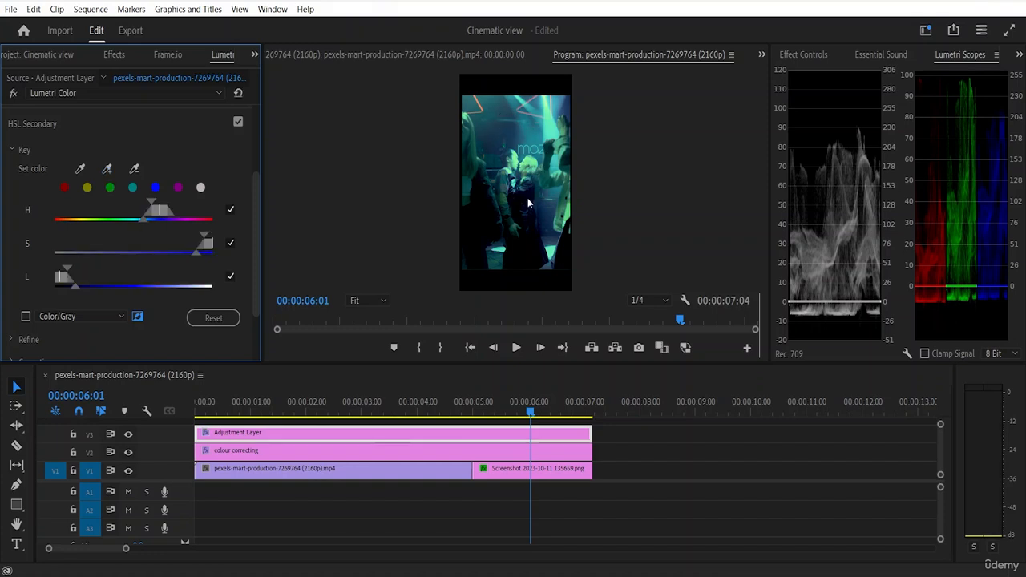
Step: Show the key's Color/Gray mask, toggle the mask inversion and widen the saturation and luminance falloff
scroll(109, 264, "down", 2)
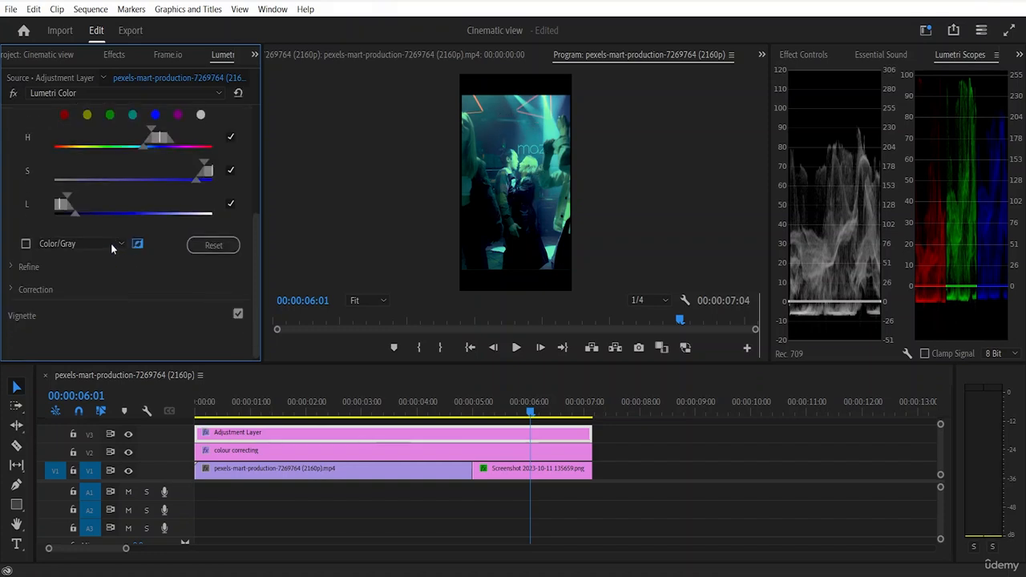
left_click(25, 244)
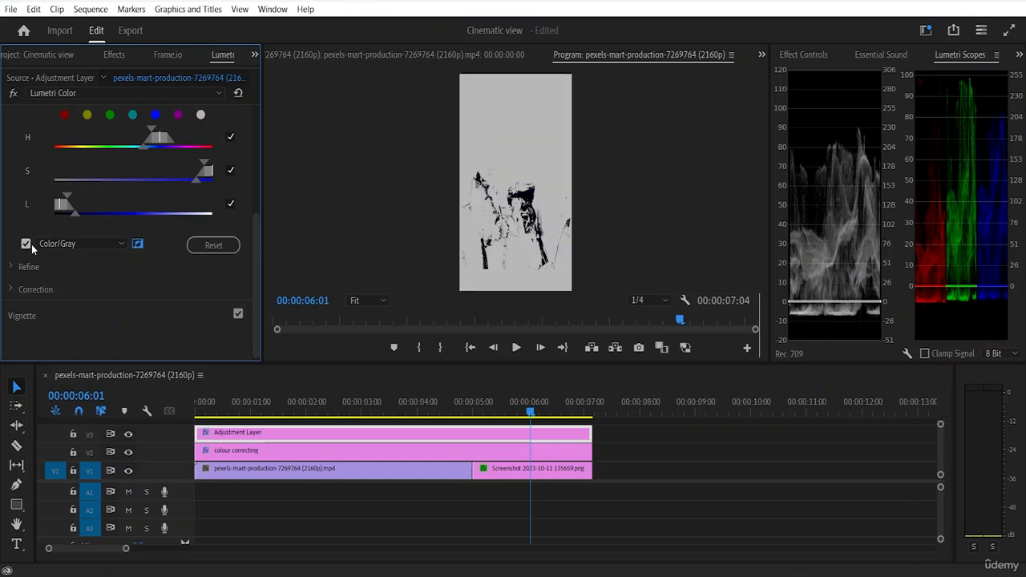
left_click(136, 245)
left_click(139, 246)
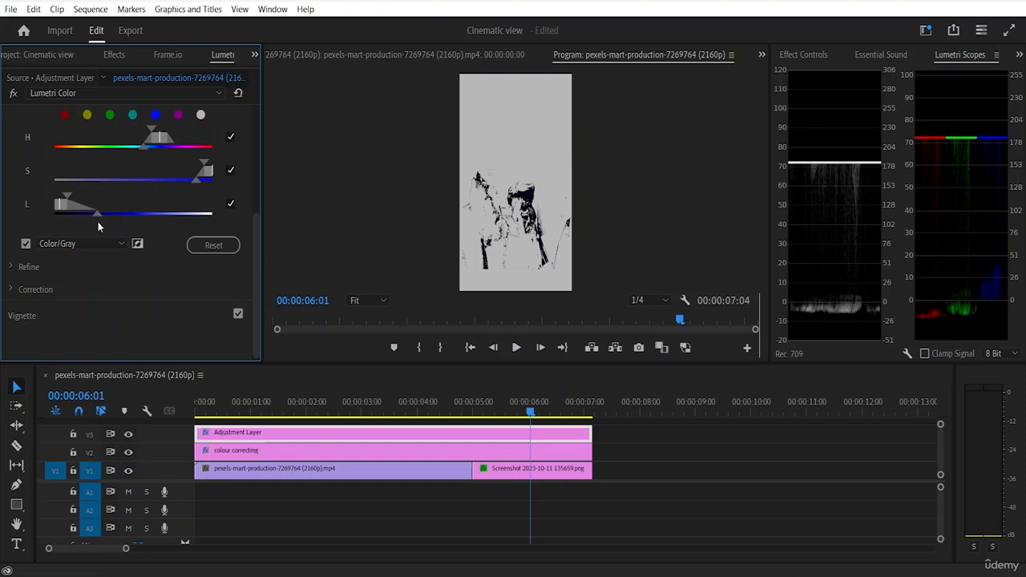
left_click_drag(98, 221, 104, 221)
Step: Expand the HSL Secondary Correction group and apply a vignette with Amount 0.7, Midpoint 53.9, Roundness -17.8 and Feather 63.0
left_click(36, 287)
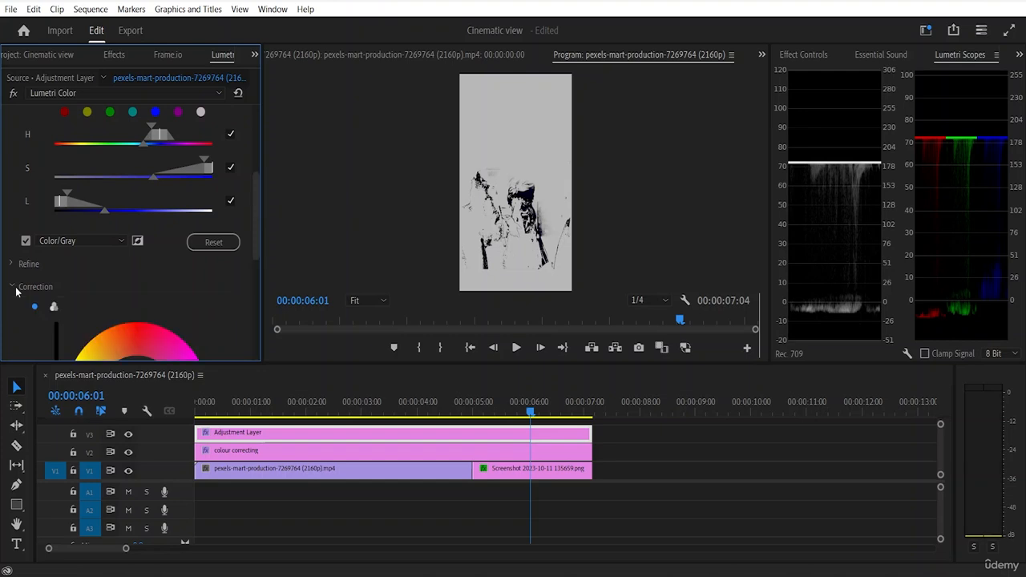
scroll(62, 245, "down", 3)
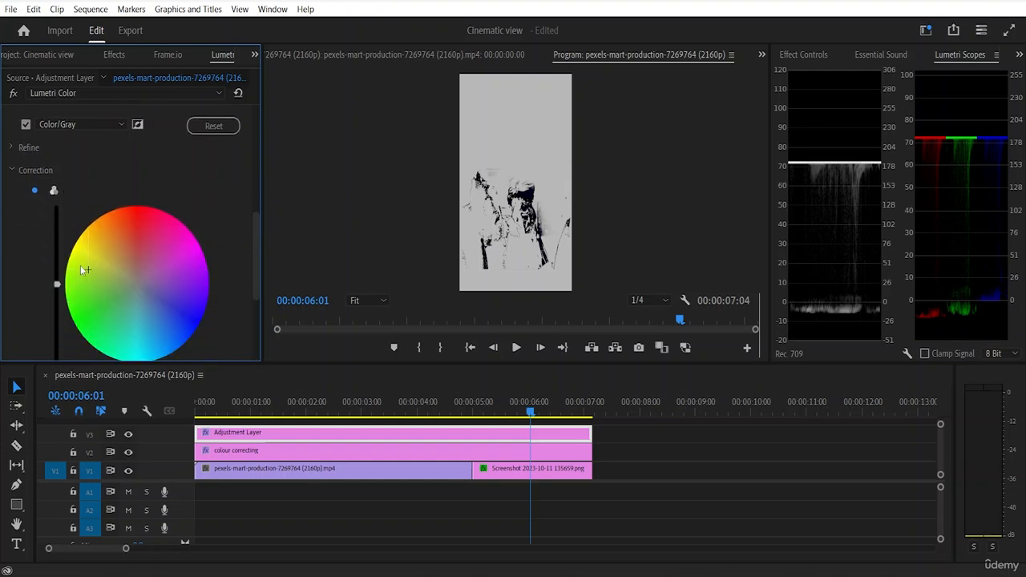
scroll(45, 206, "up", 2)
scroll(56, 215, "down", 6)
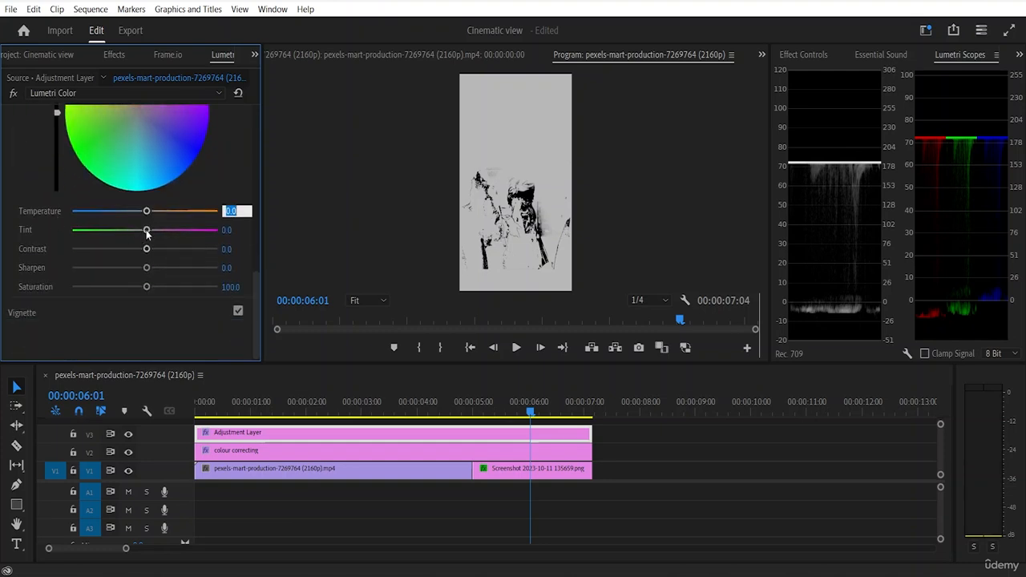
left_click_drag(146, 230, 163, 316)
left_click(26, 314)
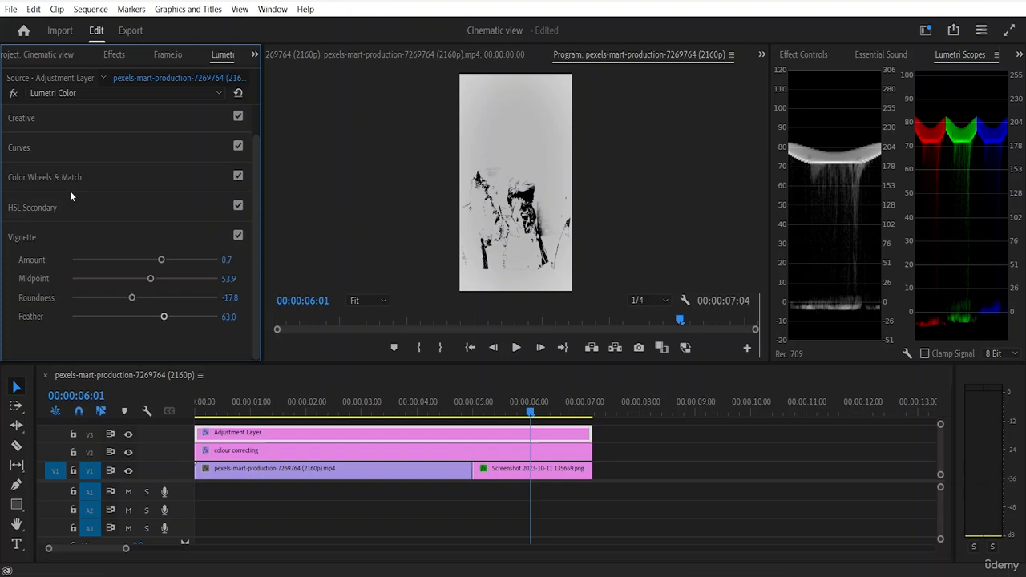
Step: Reopen HSL Secondary and turn off the Color/Gray mask preview
scroll(207, 167, "up", 1)
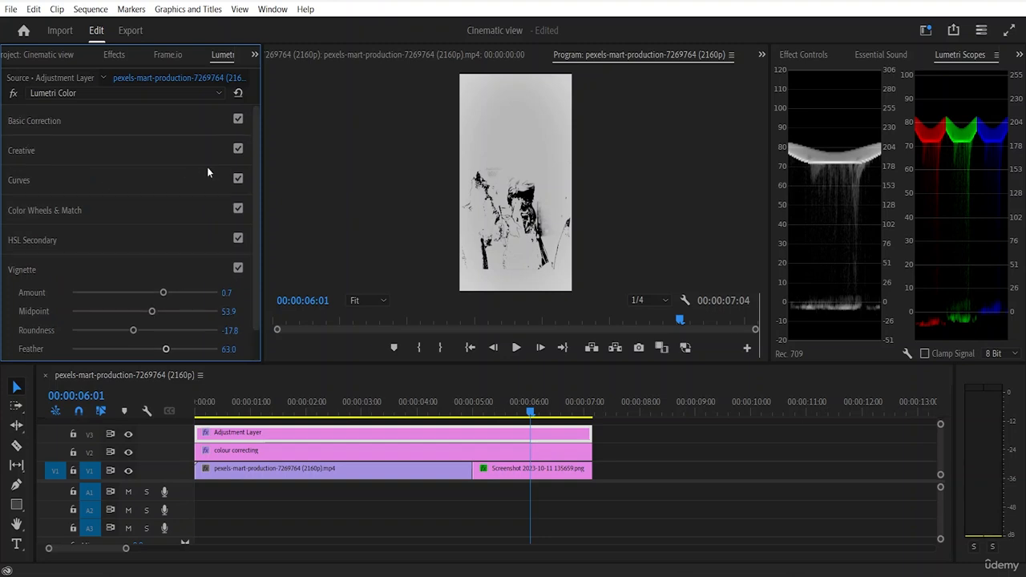
left_click(40, 239)
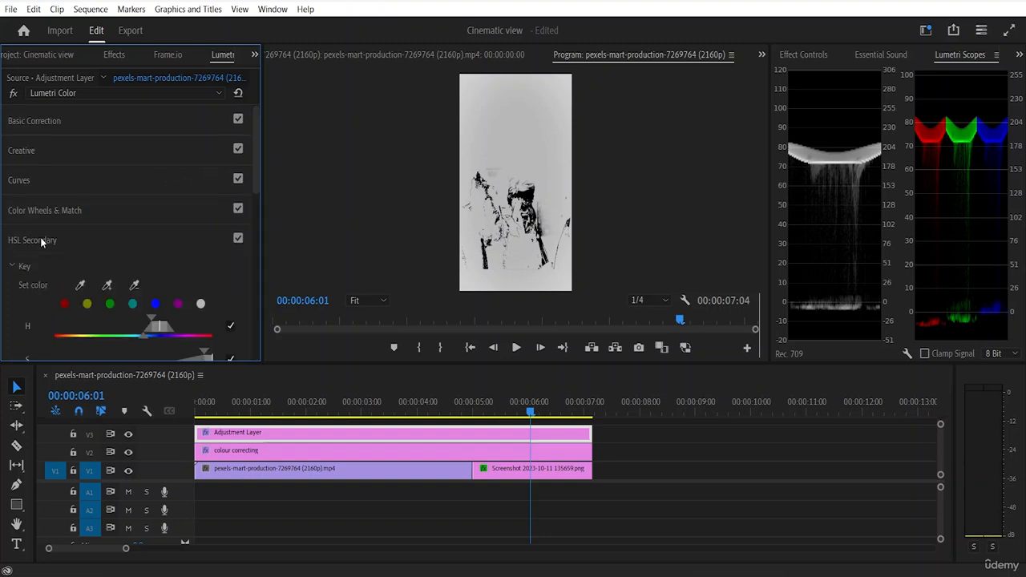
scroll(44, 232, "down", 5)
left_click(25, 273)
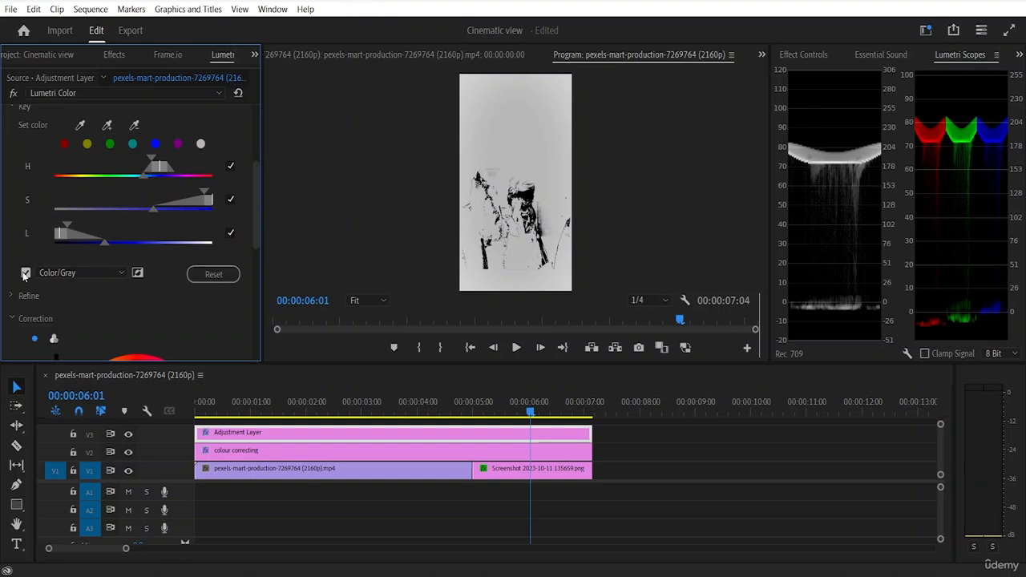
left_click(25, 273)
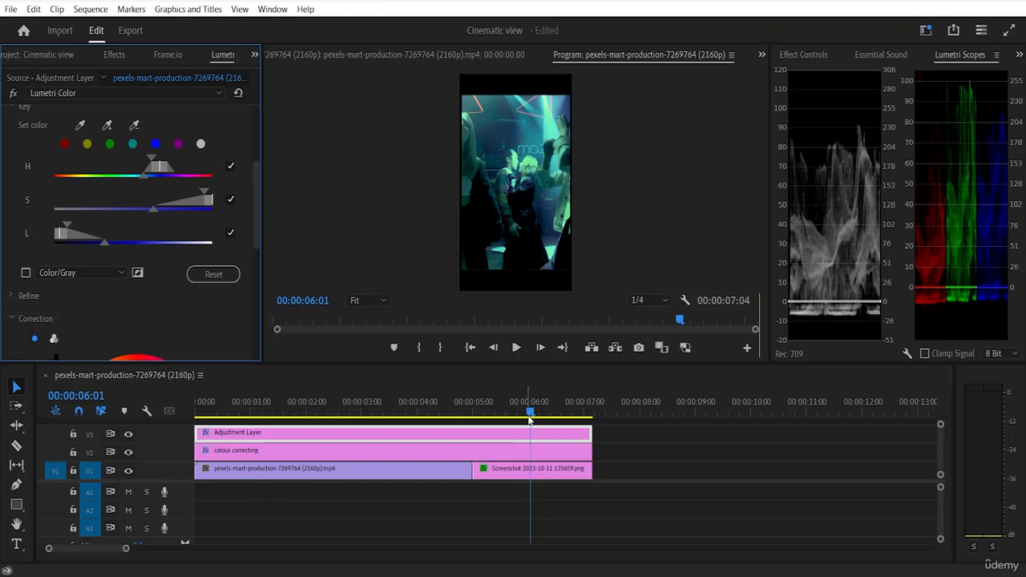
Step: Play the sequence from the start and toggle the output of track V1 off and on to review the grade
left_click_drag(529, 419, 247, 450)
key("space")
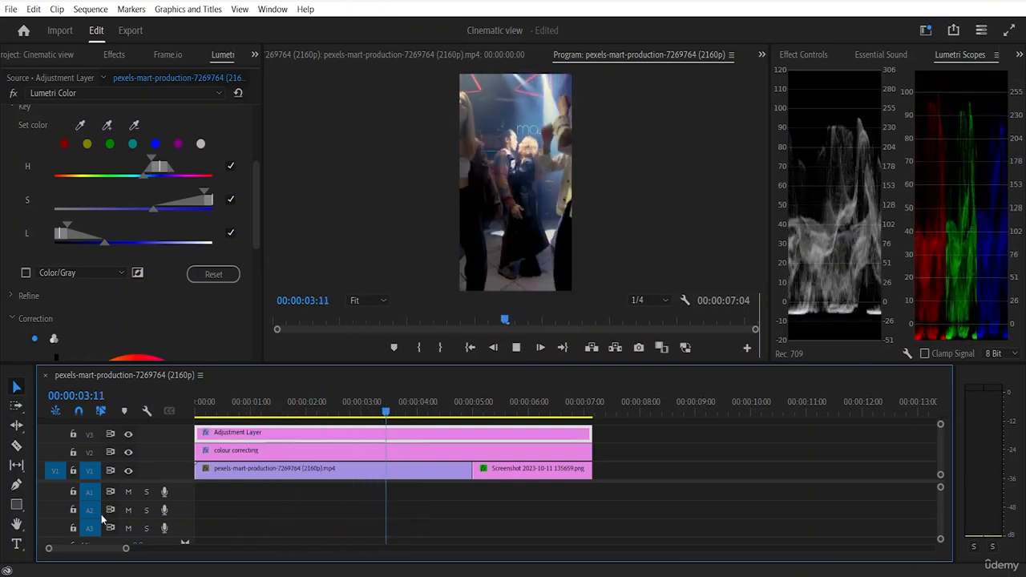
left_click(128, 470)
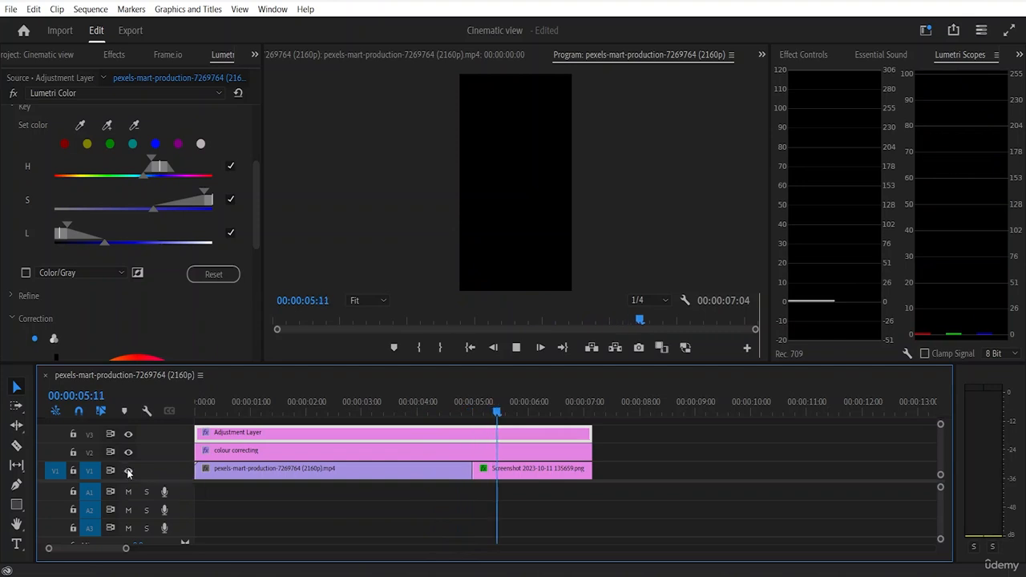
left_click(128, 470)
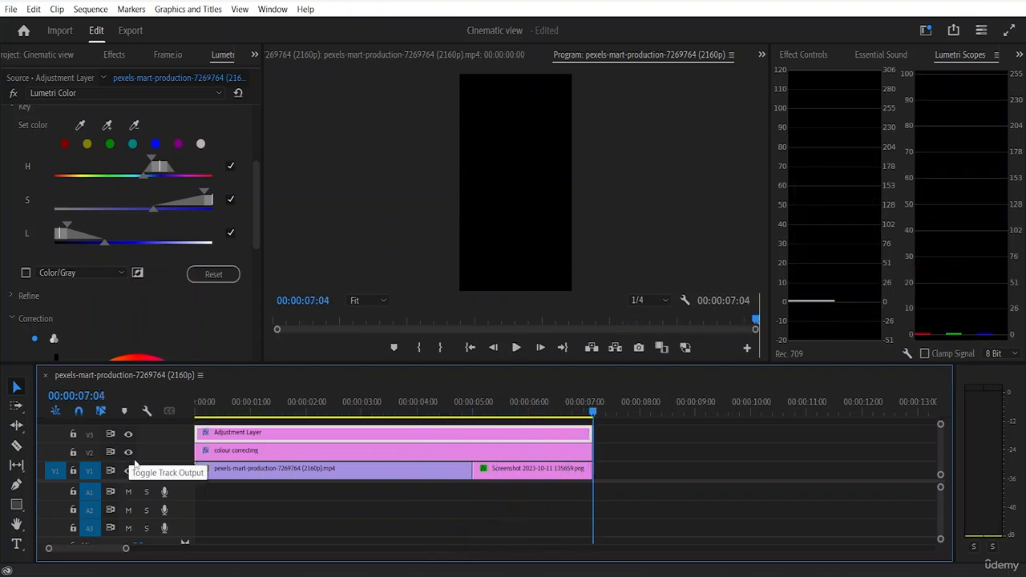
key("space")
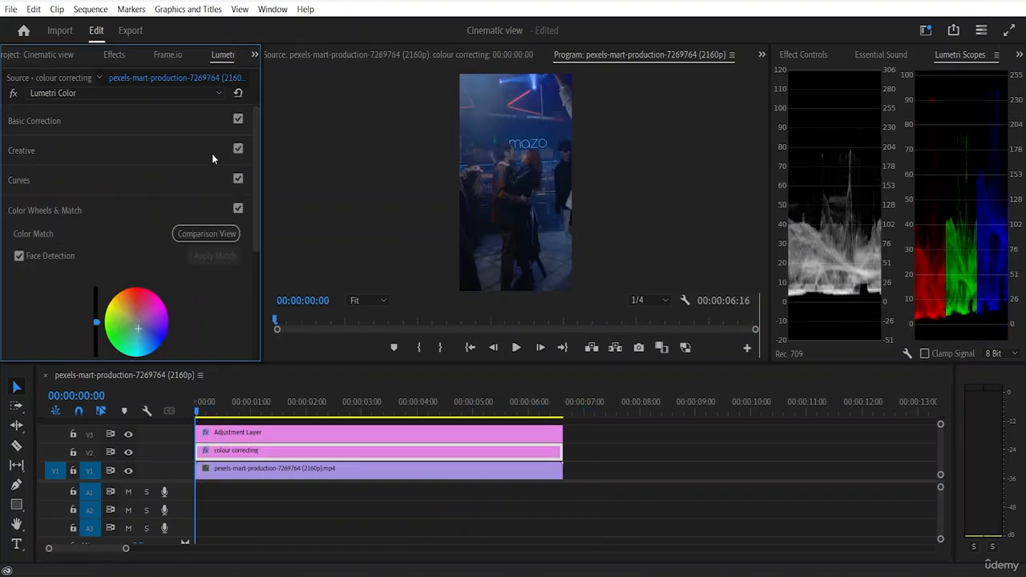
Step: Look through the Video Effects folder, search the effects library for "cro" and clear the search
left_click(125, 57)
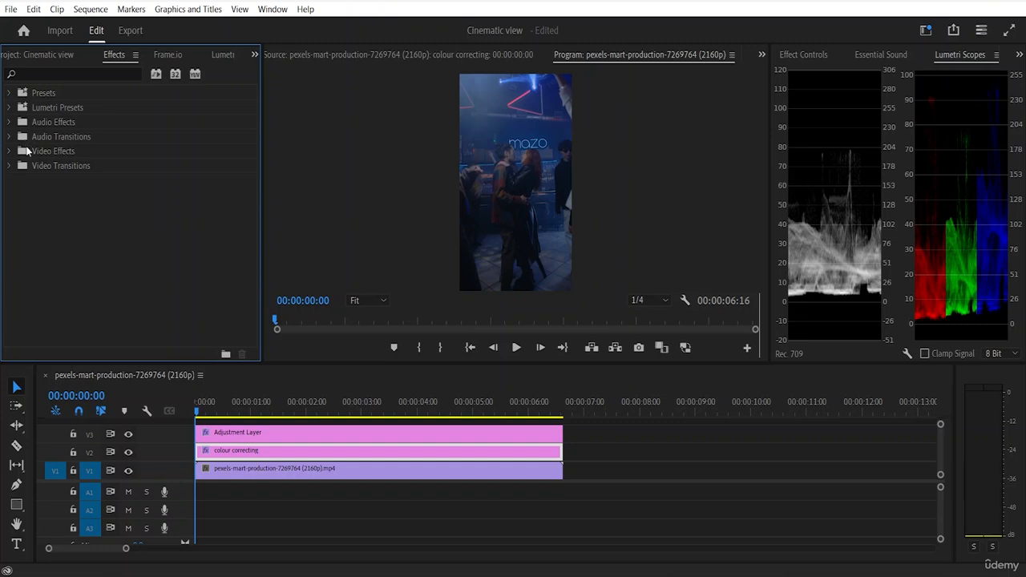
left_click(11, 151)
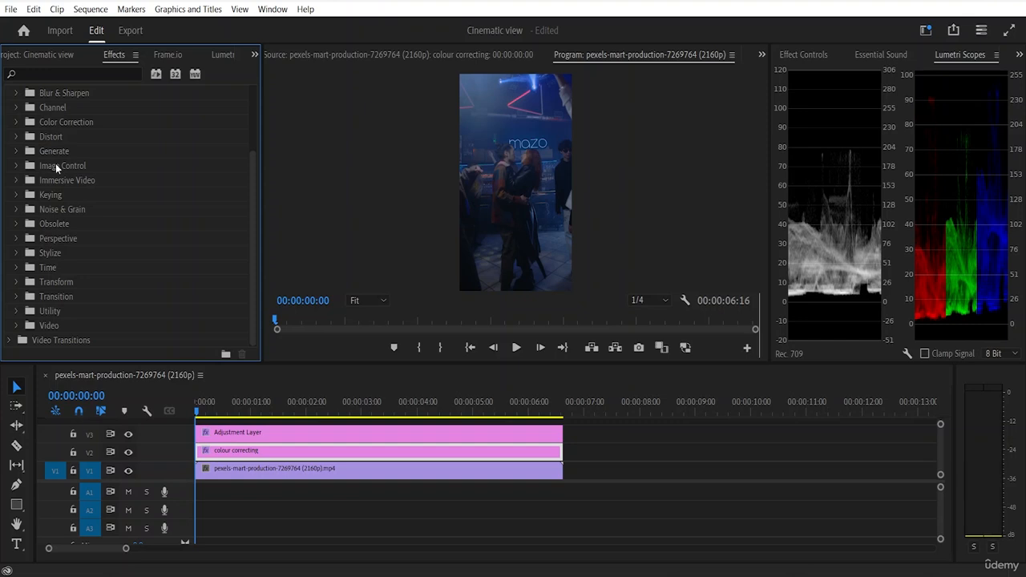
scroll(69, 150, "up", 2)
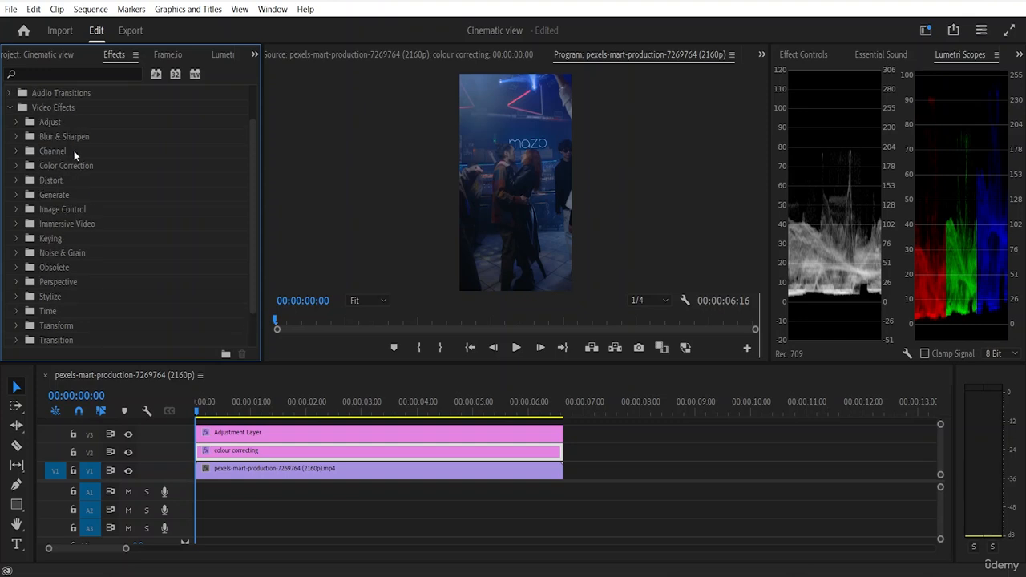
left_click(53, 75)
type("cr")
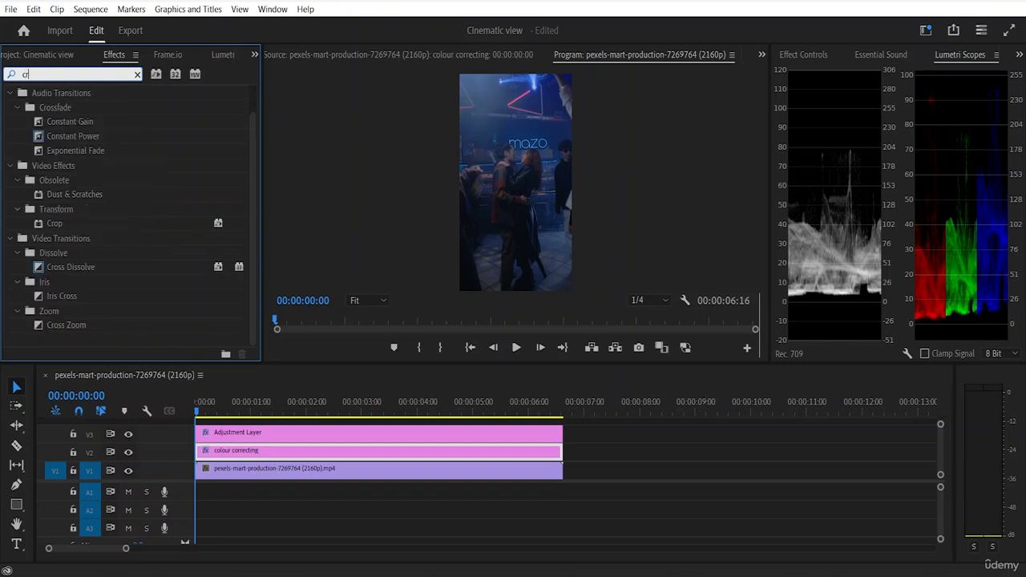
type("o")
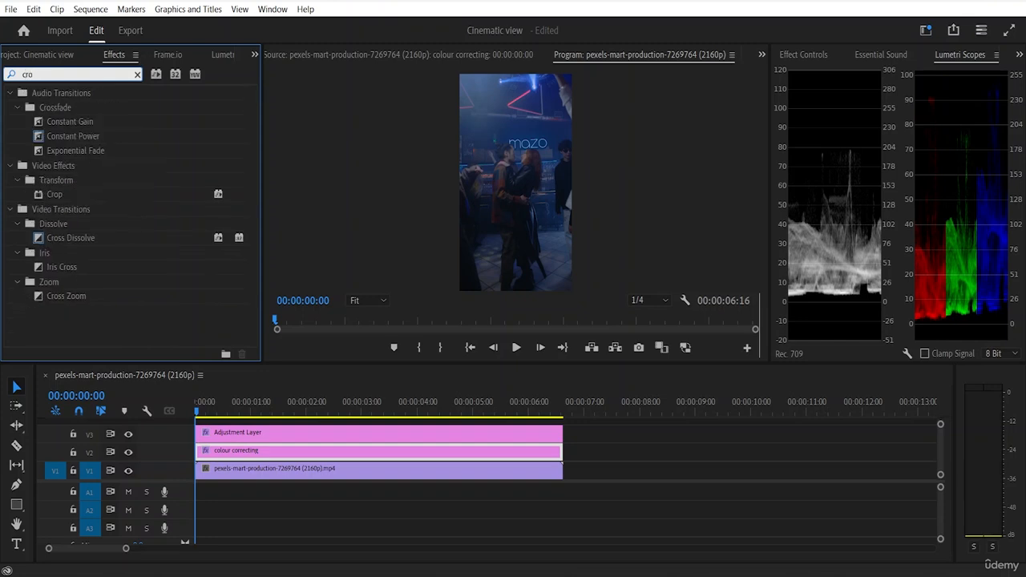
key("BackSpace")
key("BackSpace")
key("BackSpace")
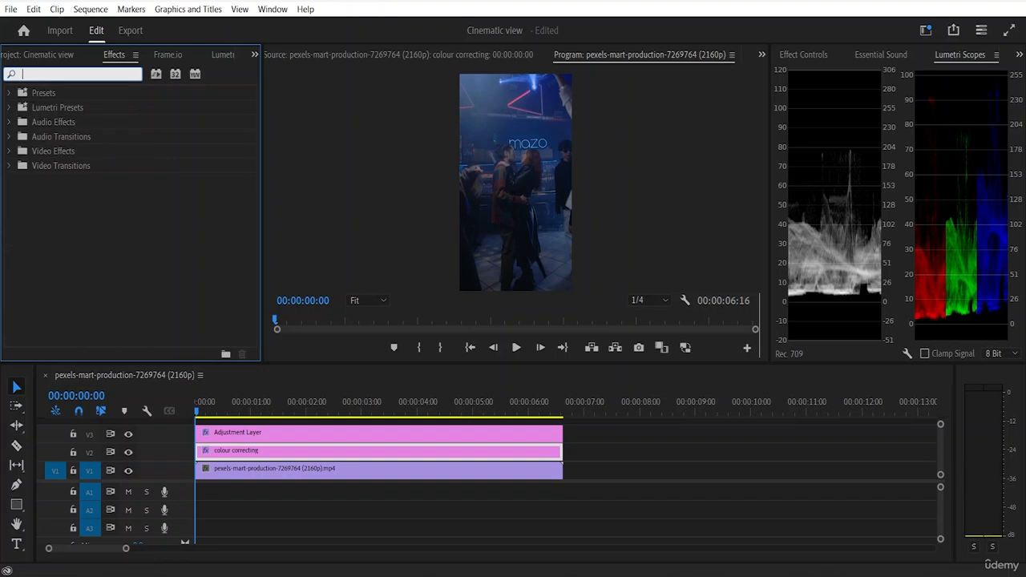
left_click(45, 110)
left_click(7, 109)
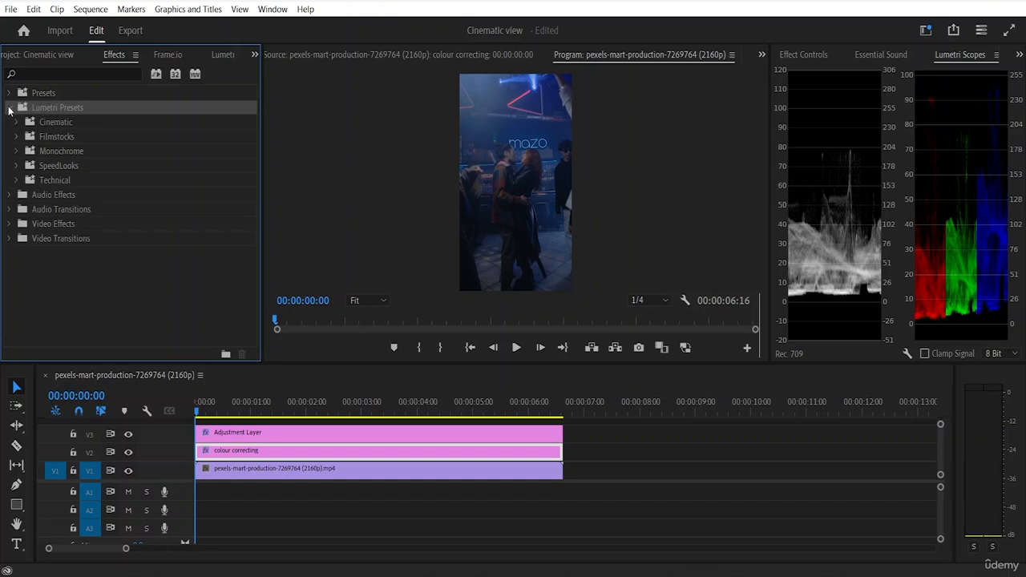
left_click(8, 108)
left_click(10, 122)
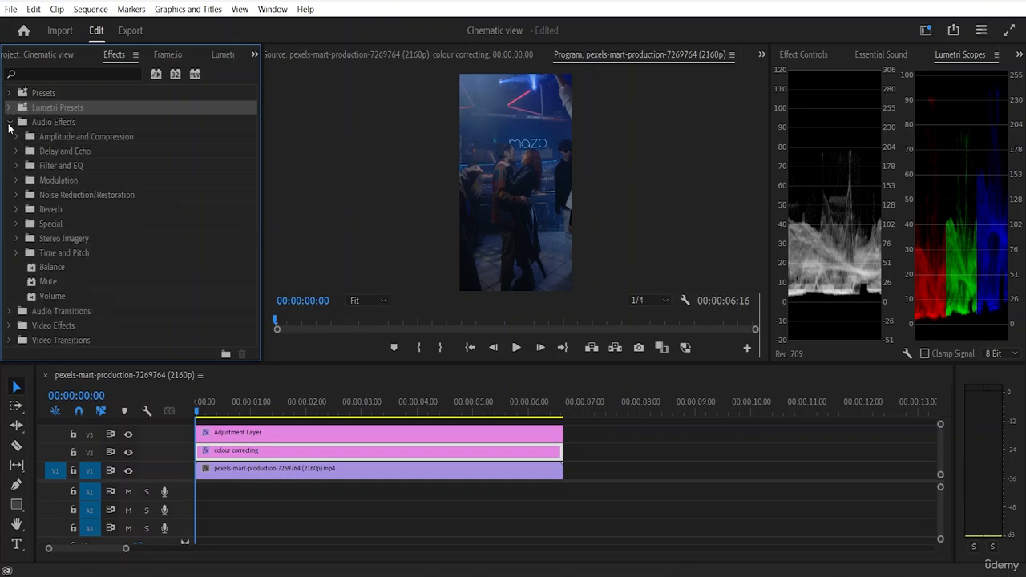
left_click(10, 123)
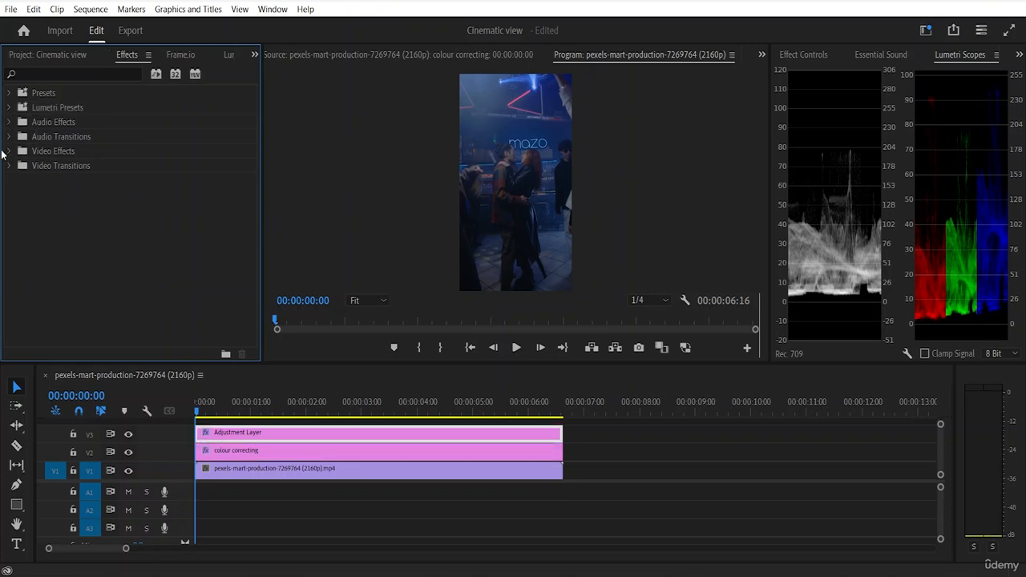
Step: Apply the Crop effect from the Transform video effects to the Adjustment Layer on track V3 and show the clip's effect settings
left_click(8, 152)
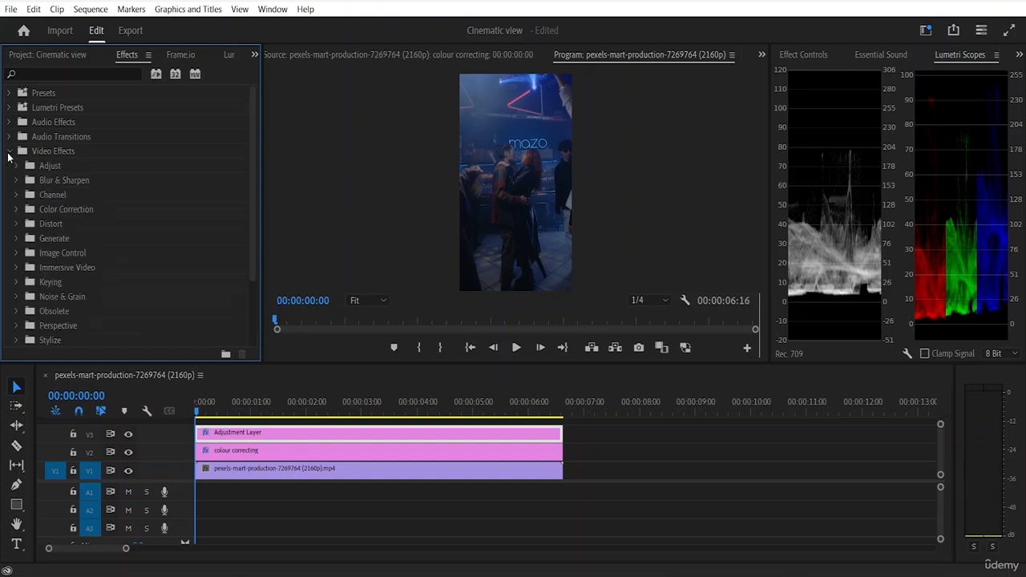
scroll(56, 181, "down", 3)
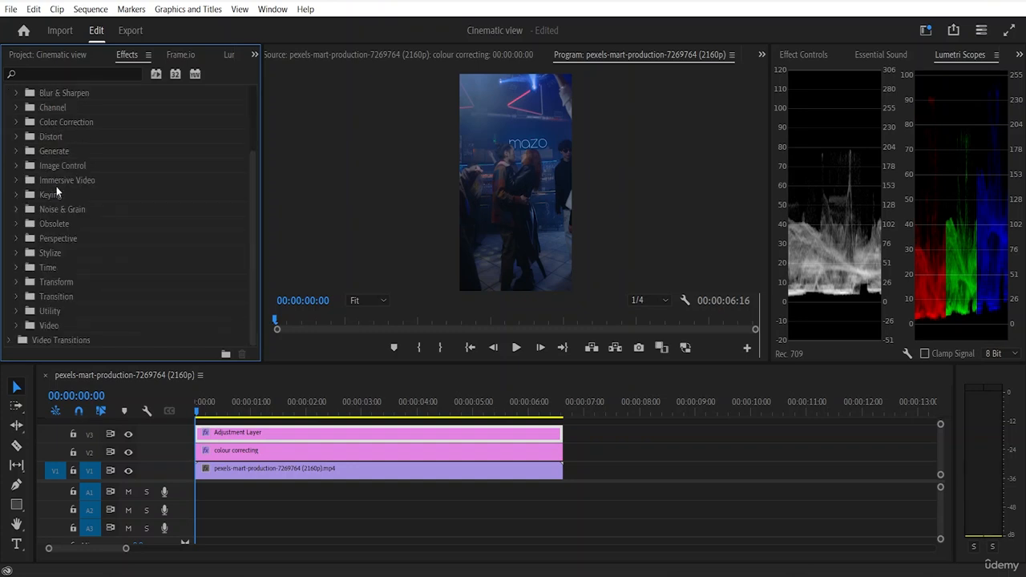
left_click(15, 282)
scroll(77, 278, "down", 3)
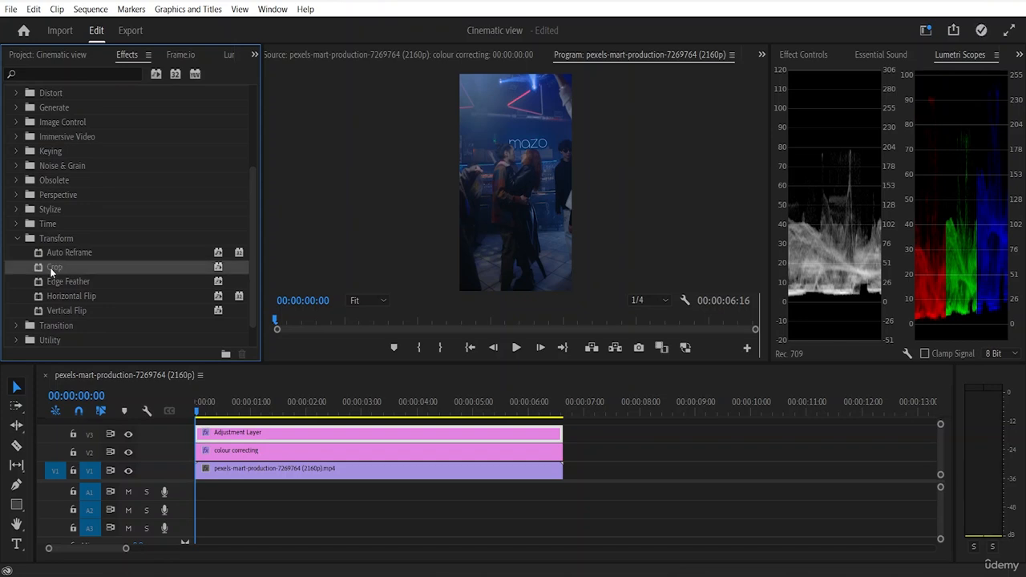
scroll(119, 326, "up", 3)
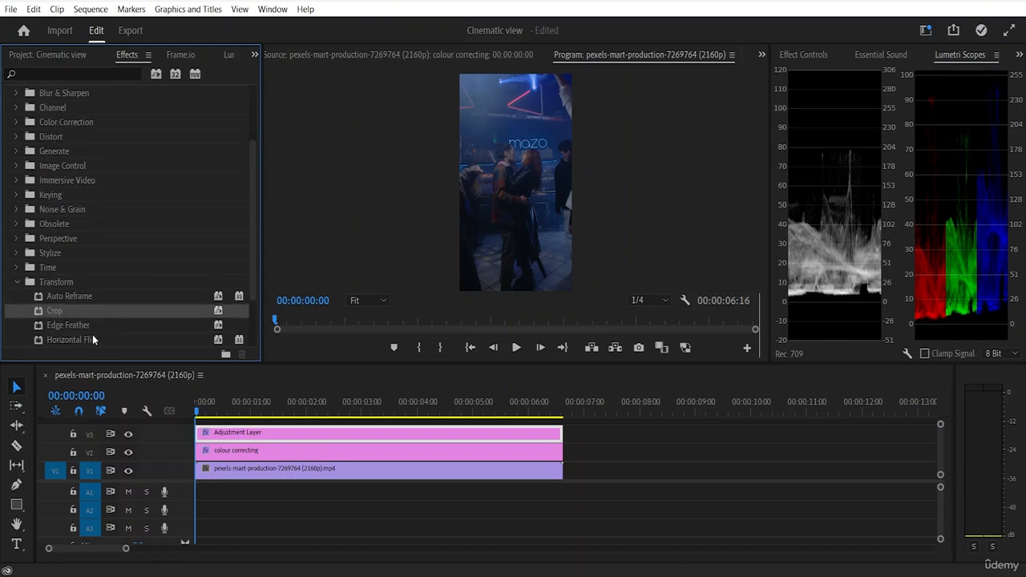
left_click_drag(64, 310, 223, 434)
left_click(801, 54)
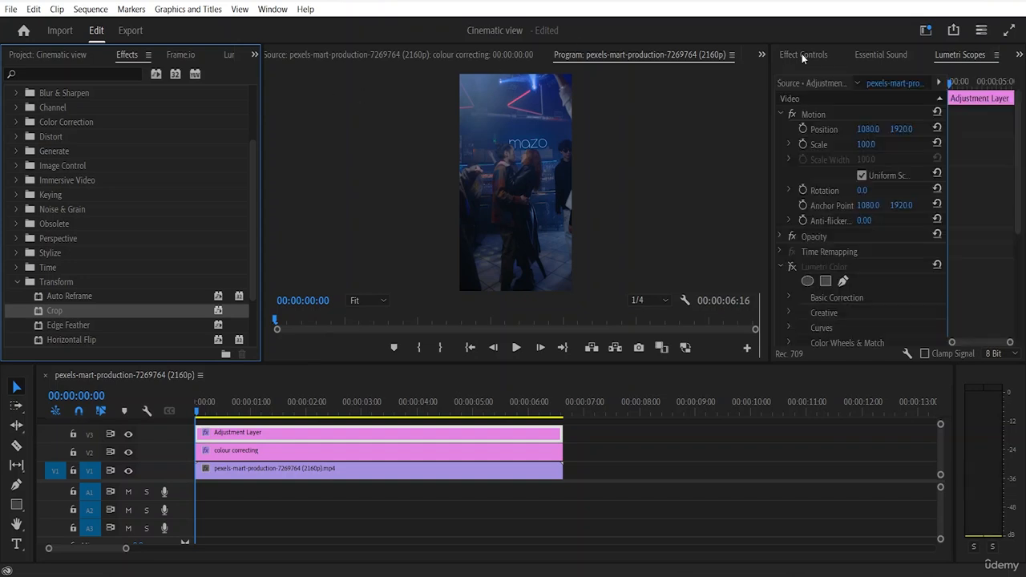
Step: Set the Crop effect on the V3 adjustment layer to 7% for Top and Bottom and 4% for Left and Right
scroll(844, 196, "down", 5)
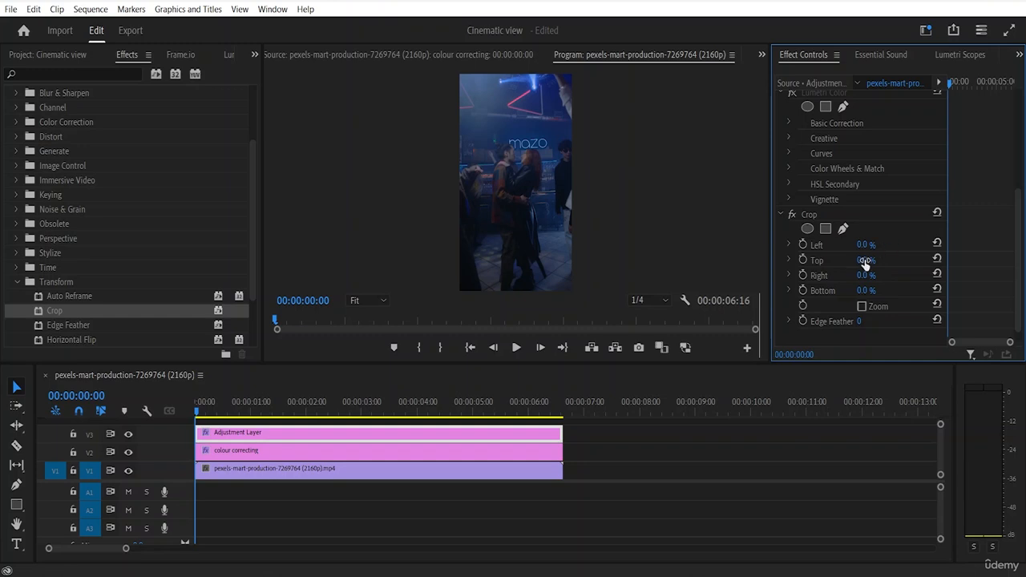
mouse_move(866, 260)
left_mouse_down()
mouse_move(886, 259)
mouse_move(877, 259)
left_mouse_up()
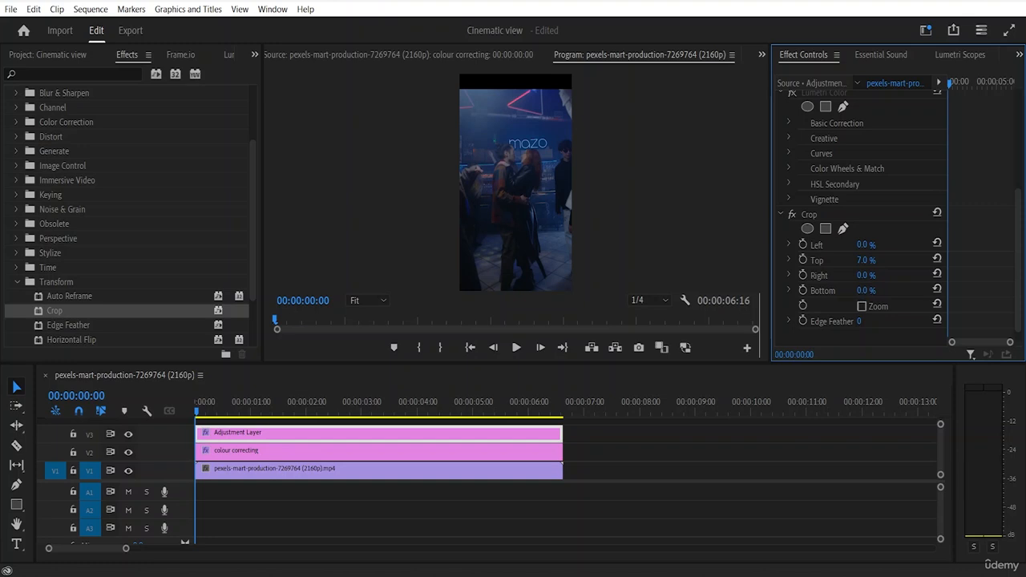
left_click_drag(866, 291, 877, 291)
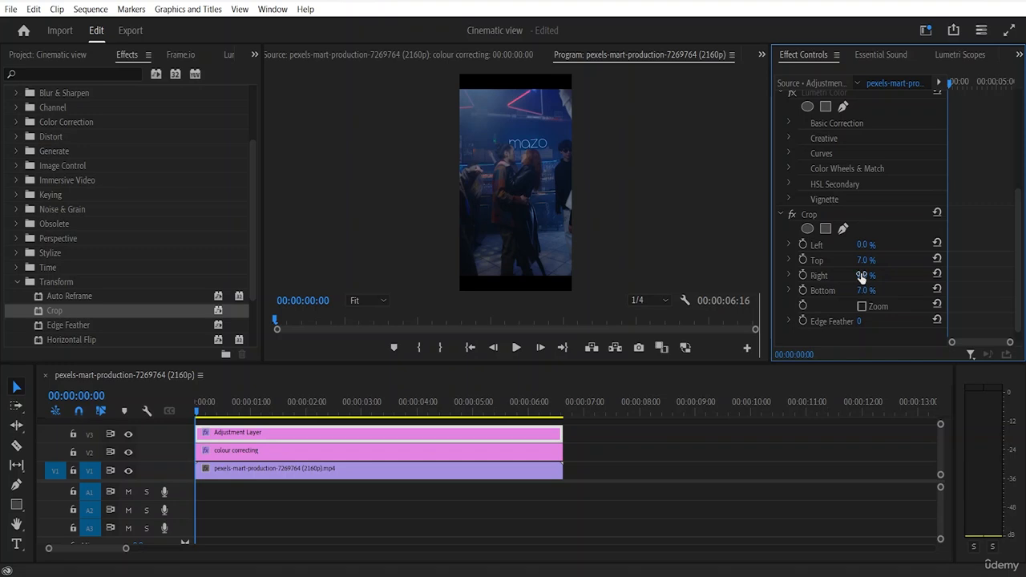
left_click_drag(866, 275, 872, 275)
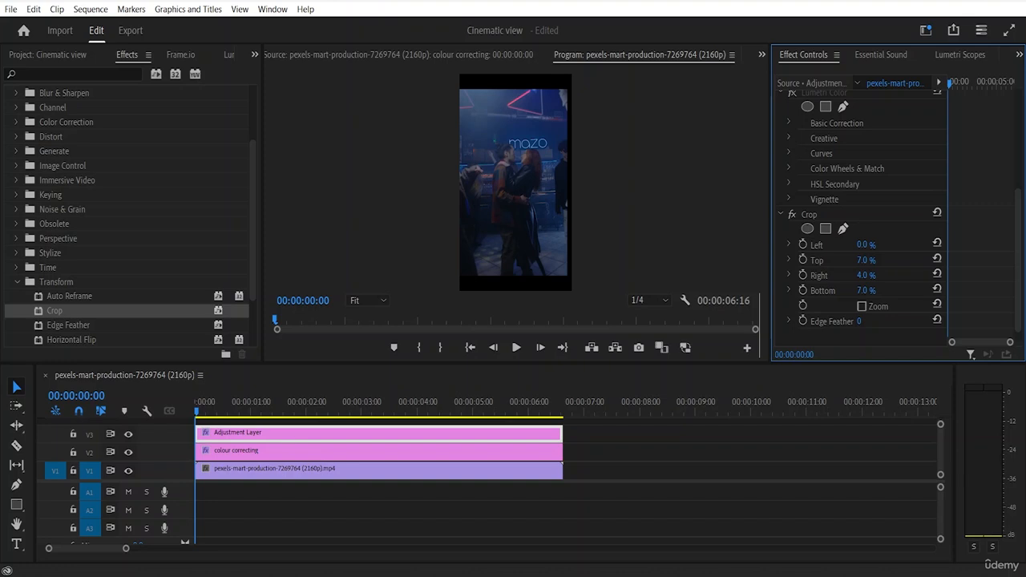
left_click_drag(865, 244, 872, 245)
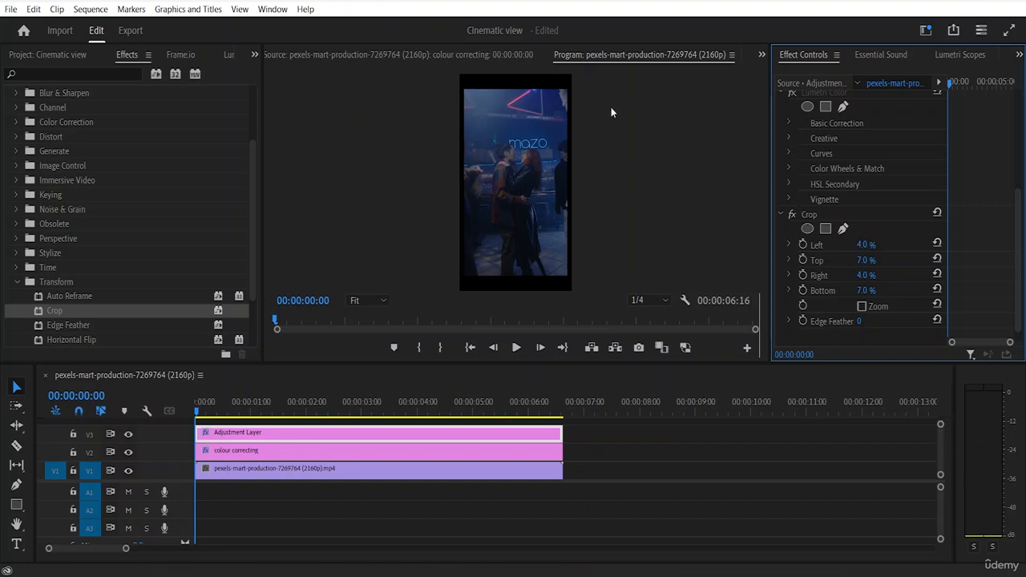
left_click(619, 145)
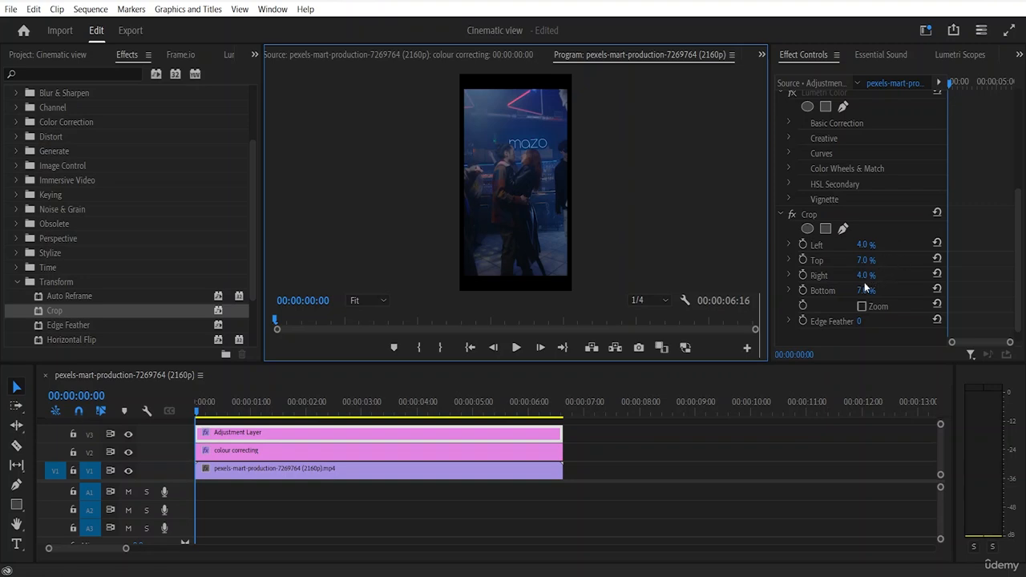
Step: Turn on the Crop effect's Zoom option and turn it off again to compare the framing
scroll(826, 321, "down", 1)
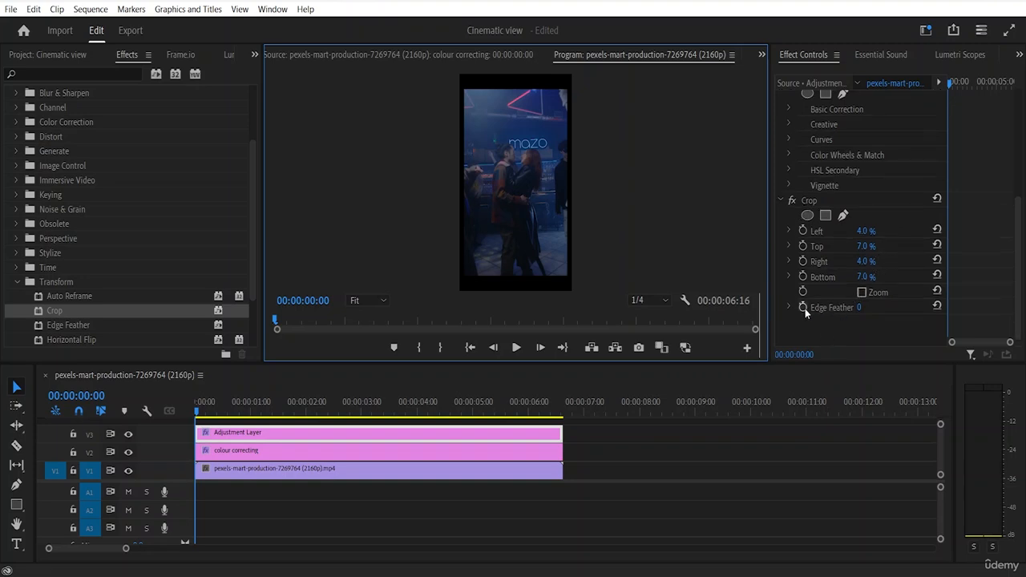
left_click(862, 293)
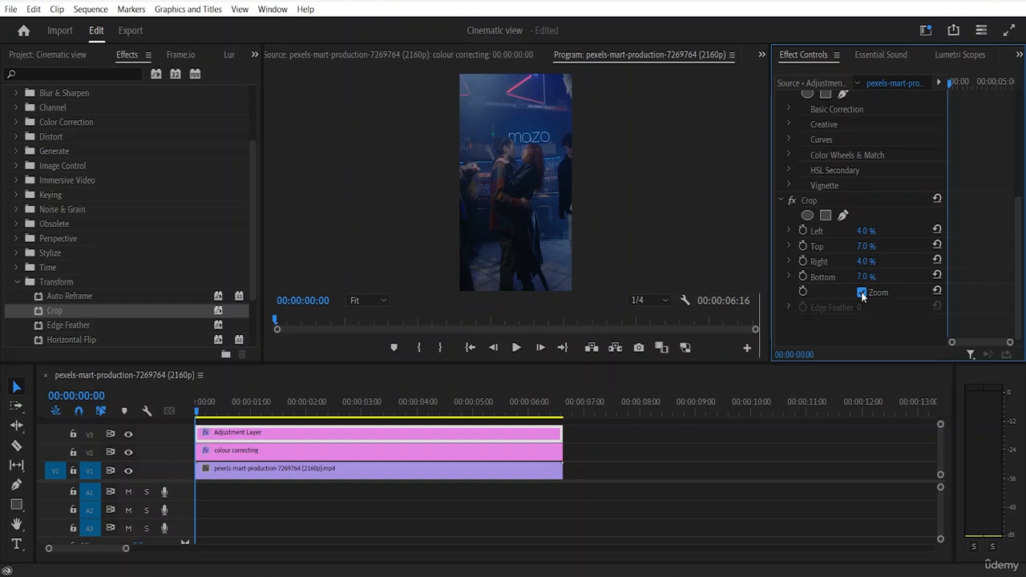
left_click(862, 293)
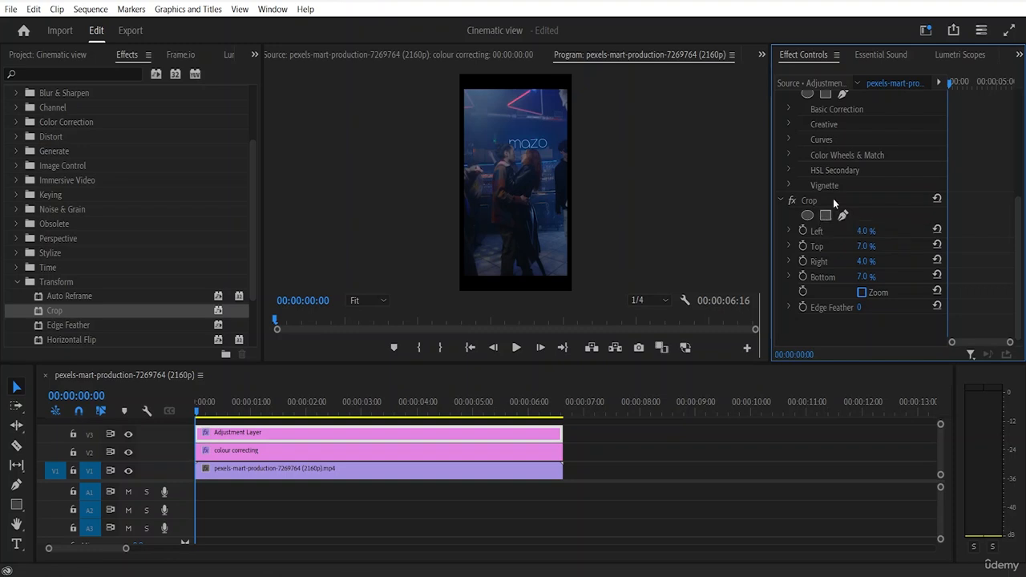
Step: Look through the V3 adjustment layer's effect settings and expand HSL Secondary to examine its key, refine and correction controls
scroll(832, 197, "up", 1)
scroll(832, 197, "up", 3)
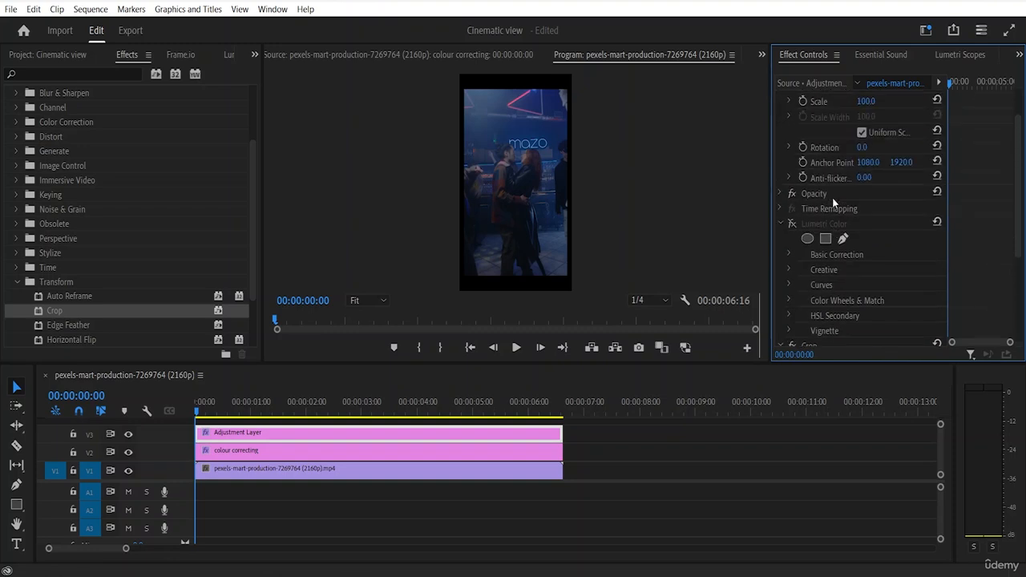
scroll(832, 197, "down", 2)
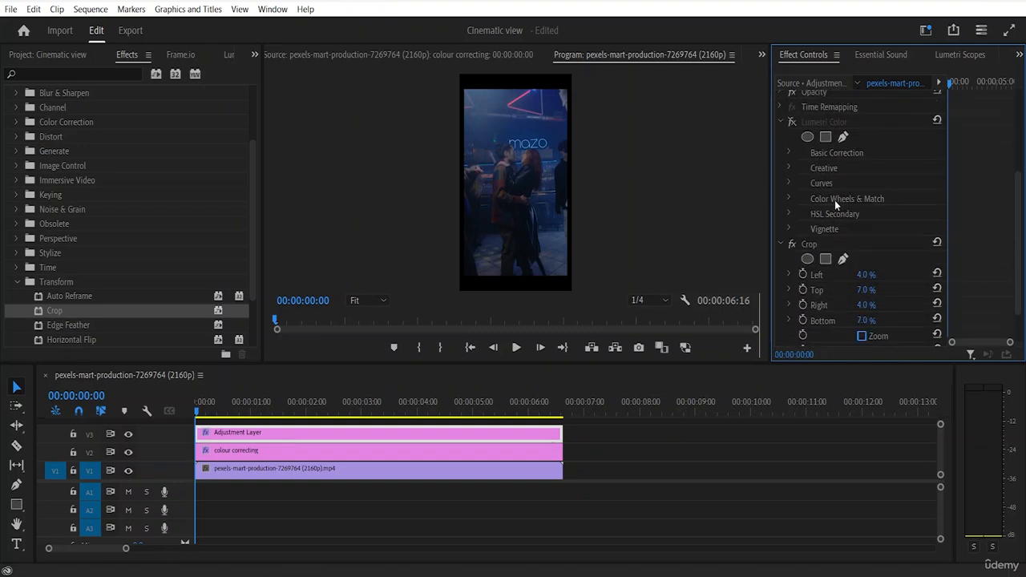
left_click(789, 211)
scroll(870, 255, "down", 5)
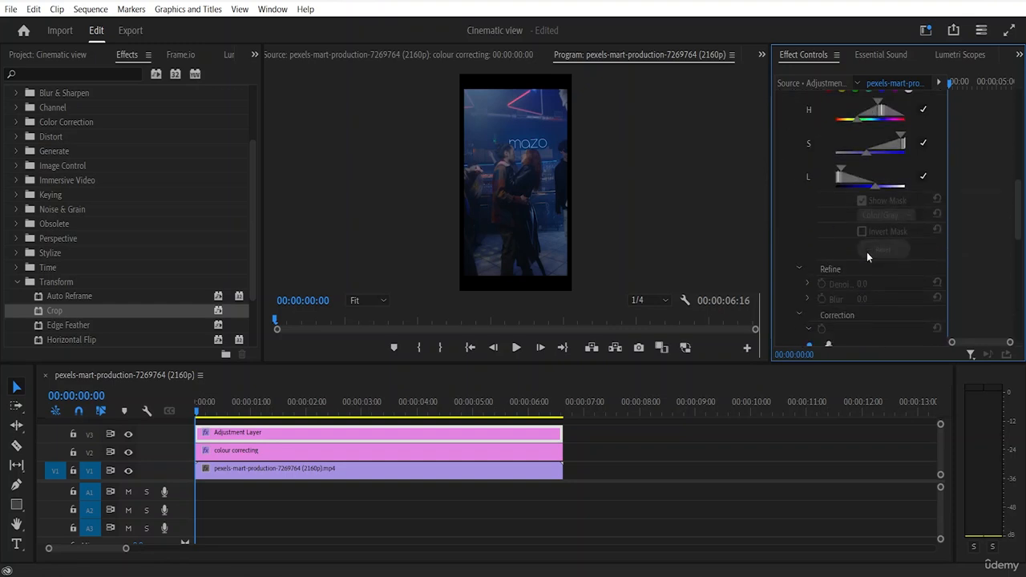
scroll(864, 247, "down", 2)
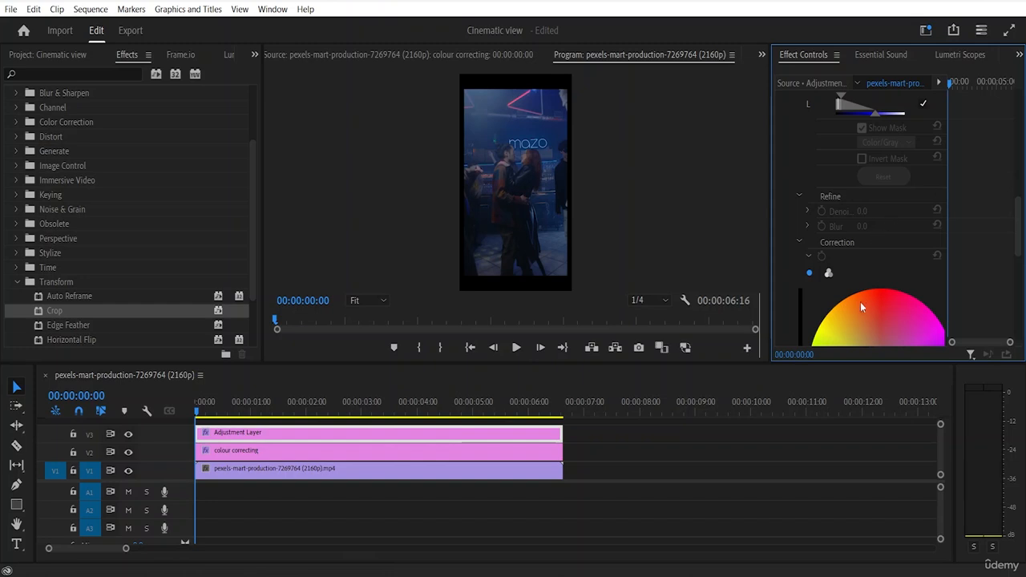
scroll(850, 241, "up", 7)
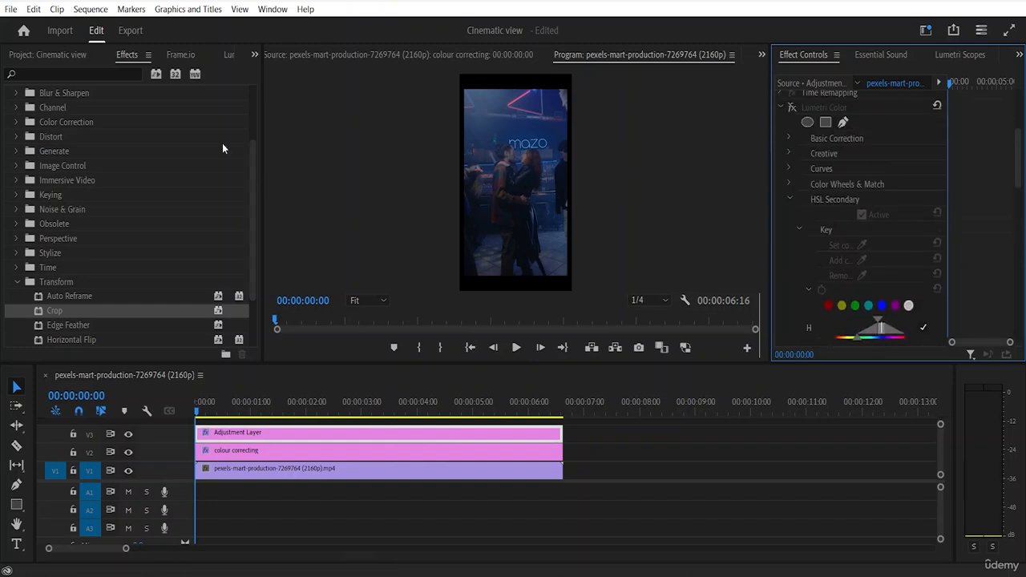
Step: Collapse the Transform effects folder and open the Basic Correction section of Lumetri Color
left_click(17, 283)
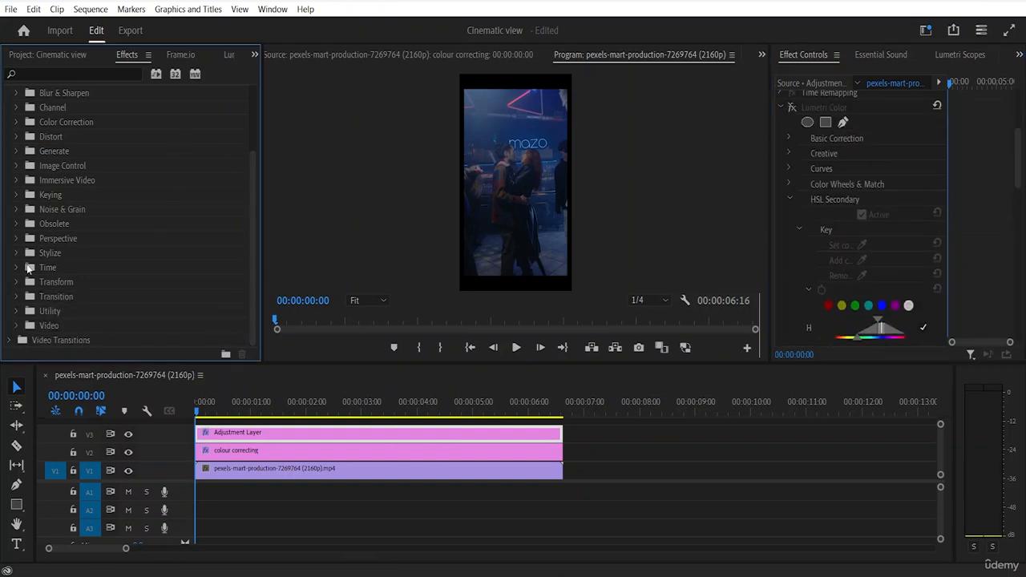
left_click(230, 56)
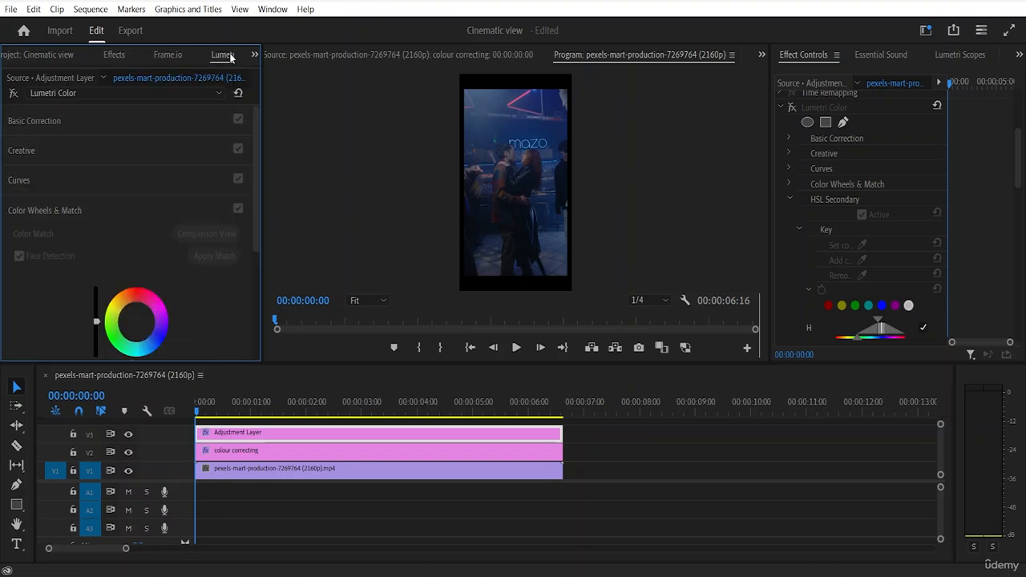
scroll(156, 169, "down", 3)
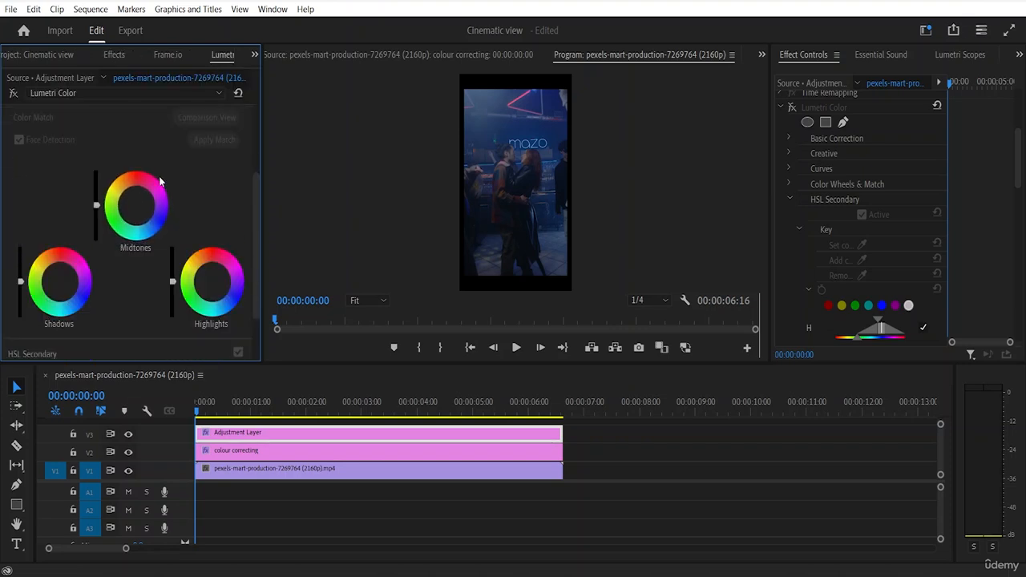
scroll(165, 170, "up", 3)
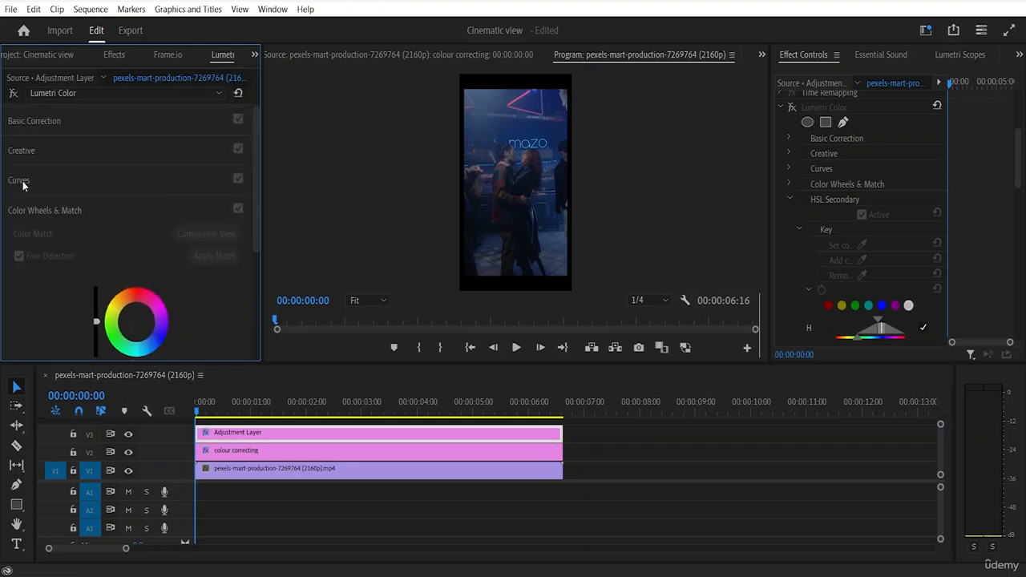
left_click(22, 183)
left_click(37, 122)
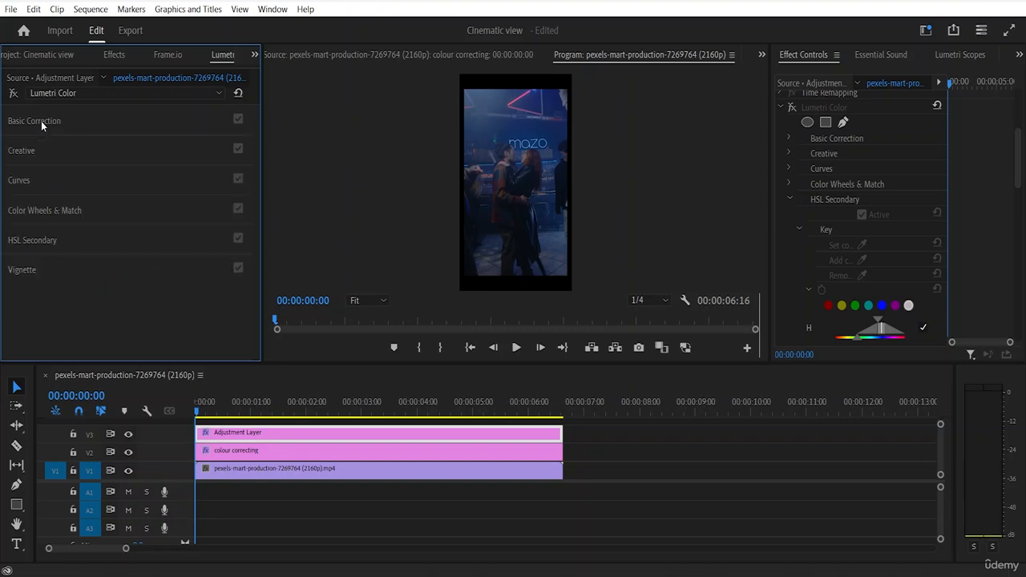
left_click(527, 195)
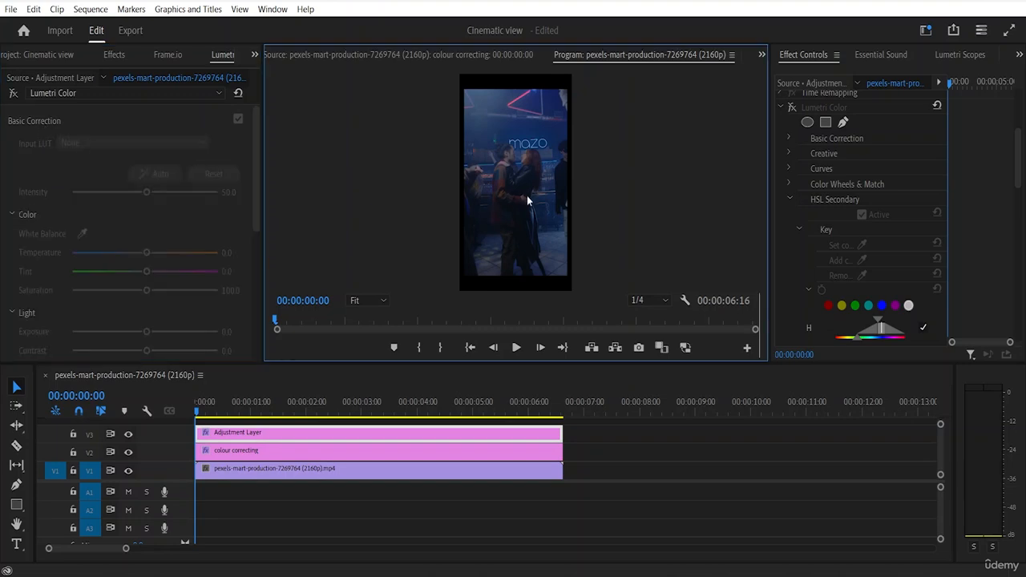
Step: Grade the V1 clip with Temperature -12.3, Tint 19.6, Saturation 91.3, Exposure 0.7, Contrast -5.9, Whites 37.9 and Blacks -27.9
left_click(297, 465)
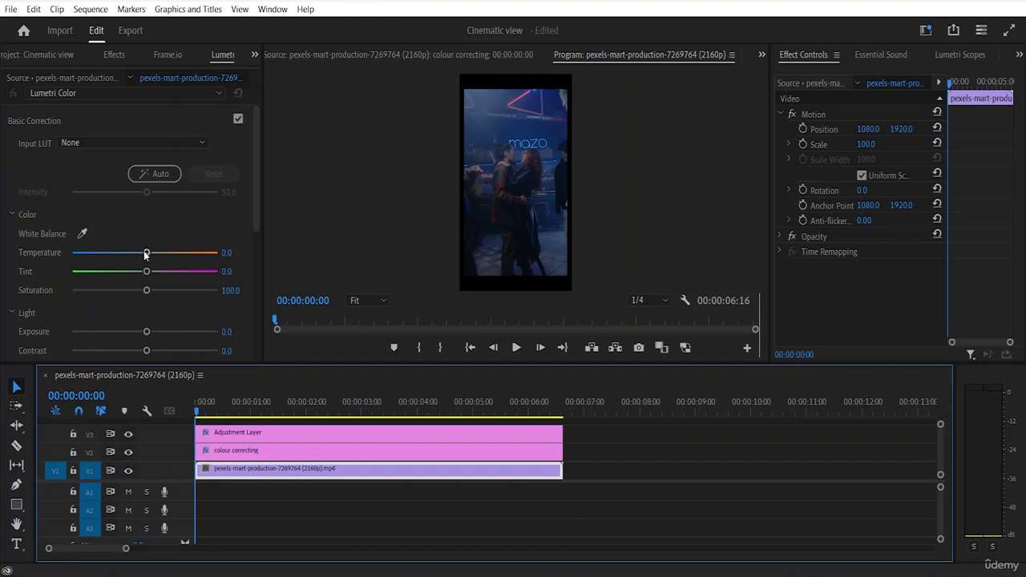
left_click_drag(146, 252, 137, 292)
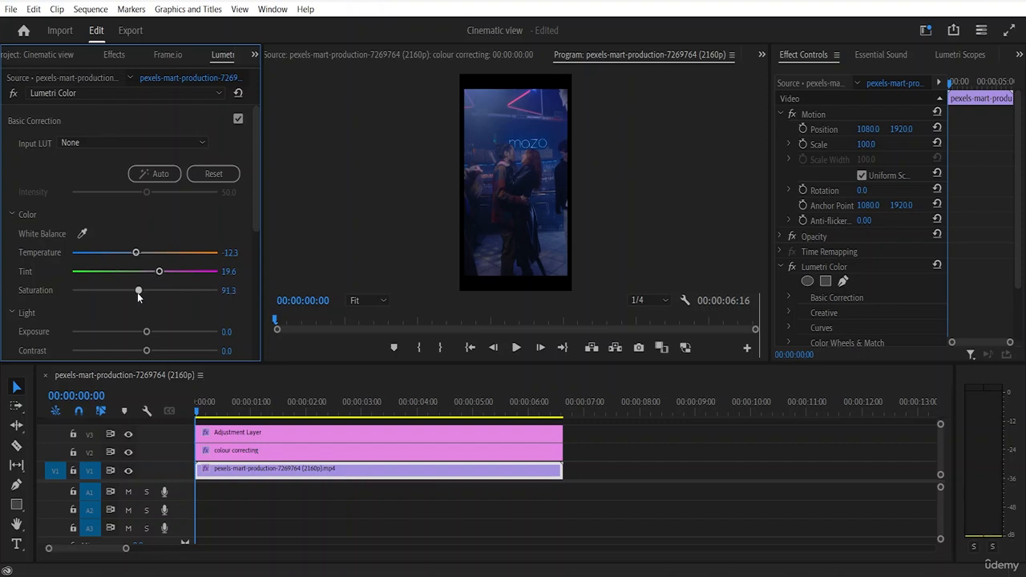
left_click_drag(148, 332, 140, 353)
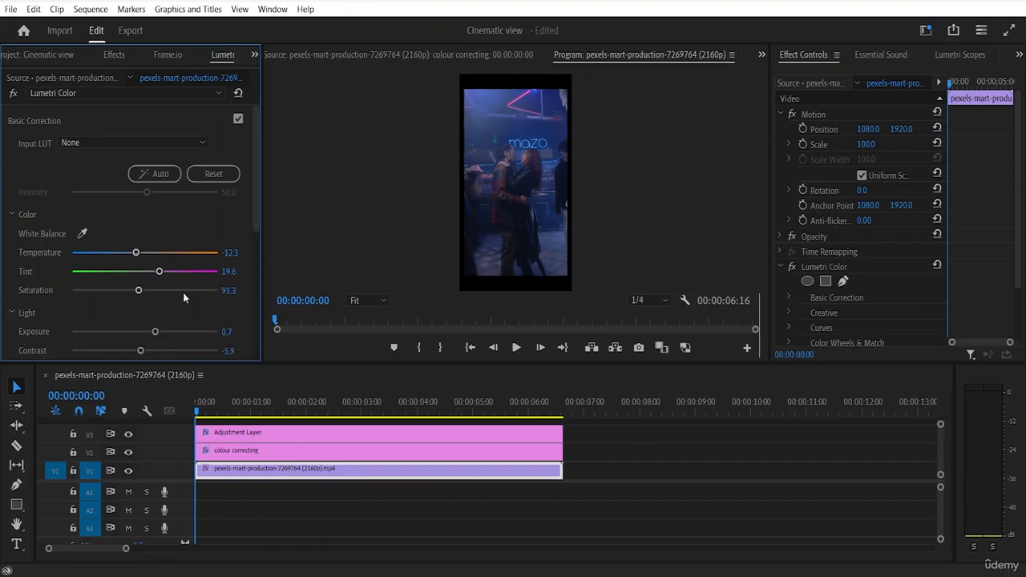
scroll(183, 288, "down", 4)
left_click_drag(145, 280, 171, 263)
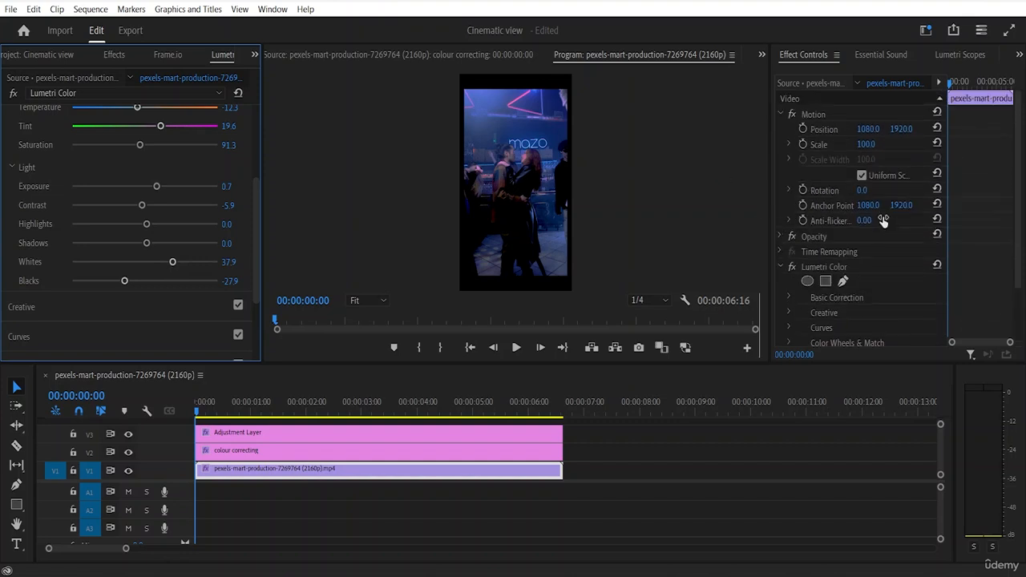
Step: Display the Lumetri Scopes and return to the start of the V1 clip's Basic Correction settings
left_click(958, 54)
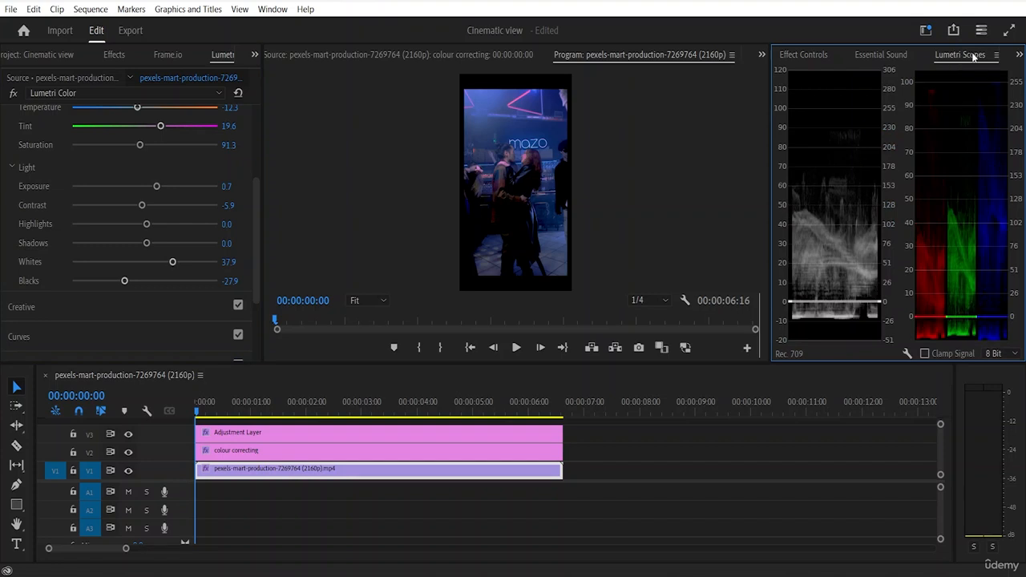
left_click(223, 59)
scroll(64, 128, "up", 4)
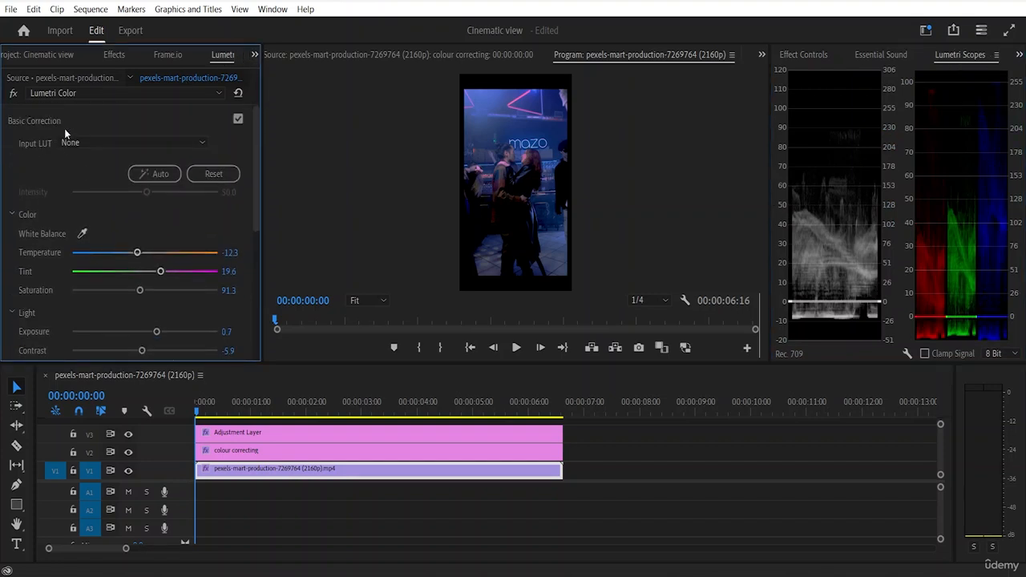
left_click(106, 144)
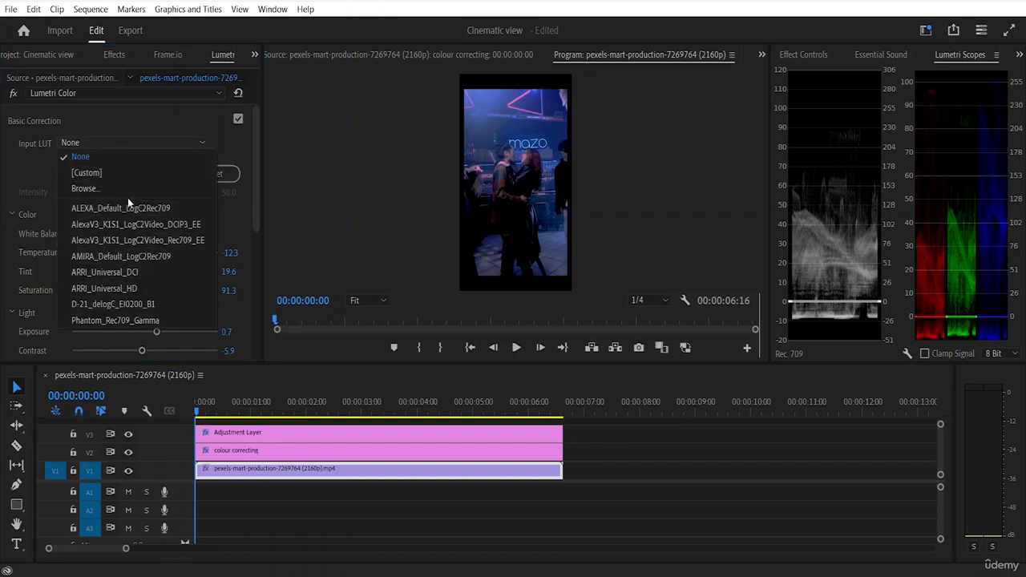
left_click(106, 185)
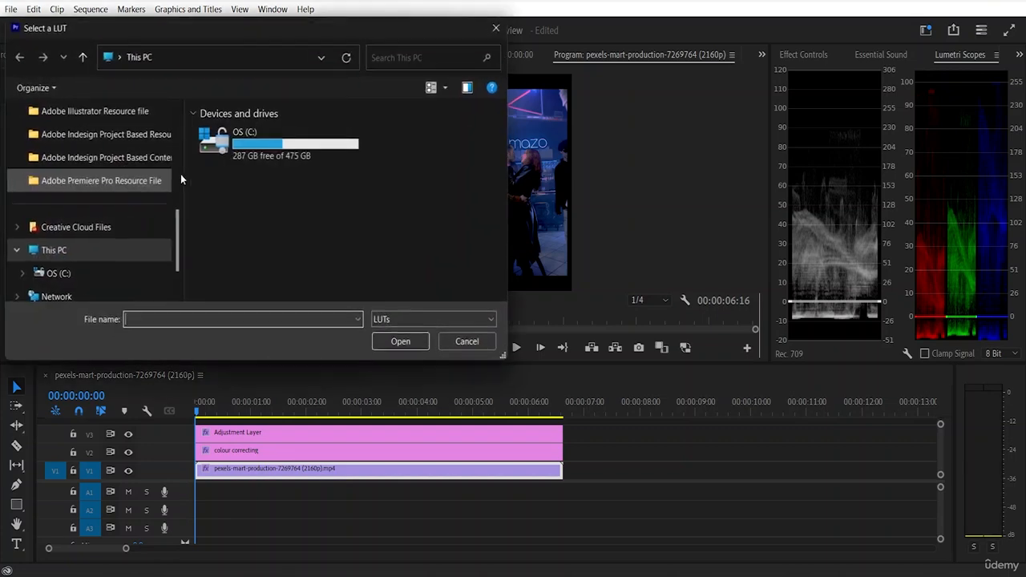
left_click(495, 29)
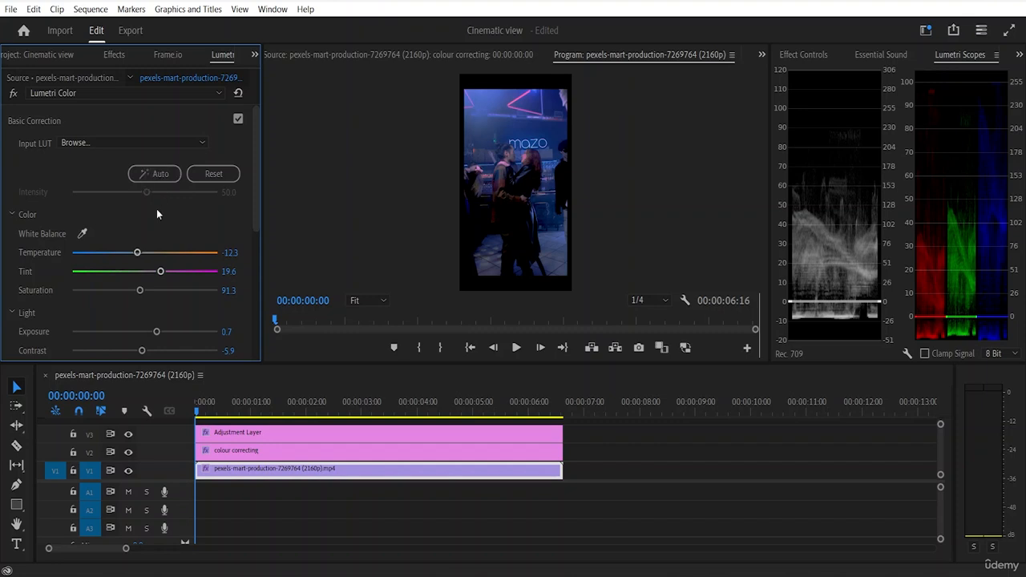
scroll(69, 244, "down", 8)
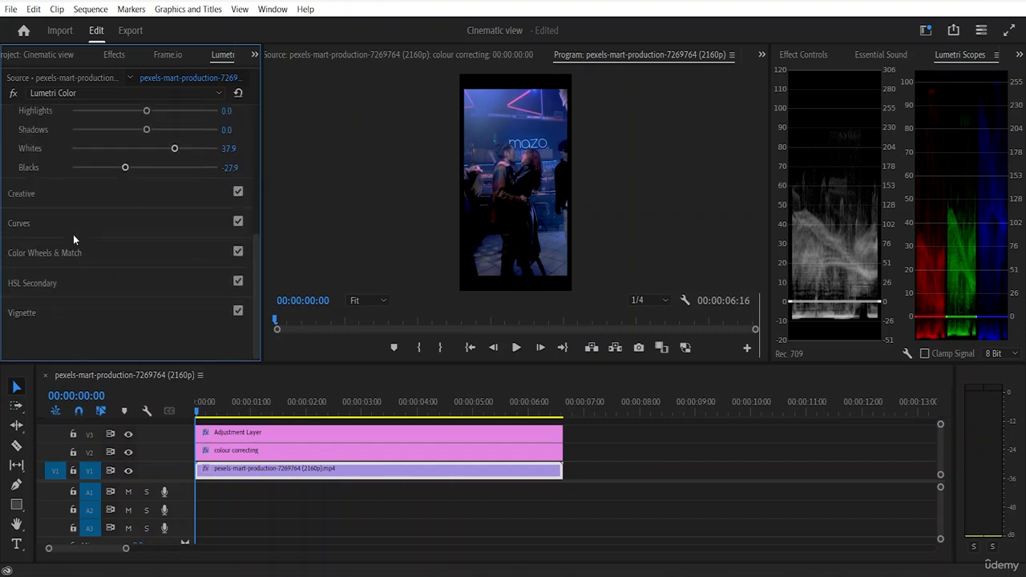
scroll(73, 234, "up", 8)
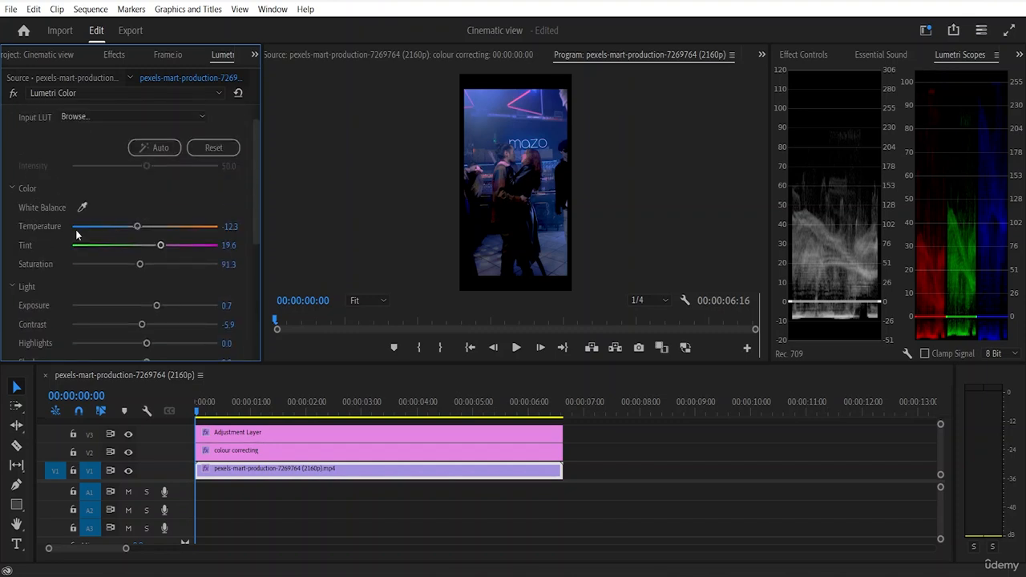
Step: Try the ARRI_Universal_HD input LUT on the V1 clip and replace it with Phantom_Rec709_Gamma
left_click(190, 143)
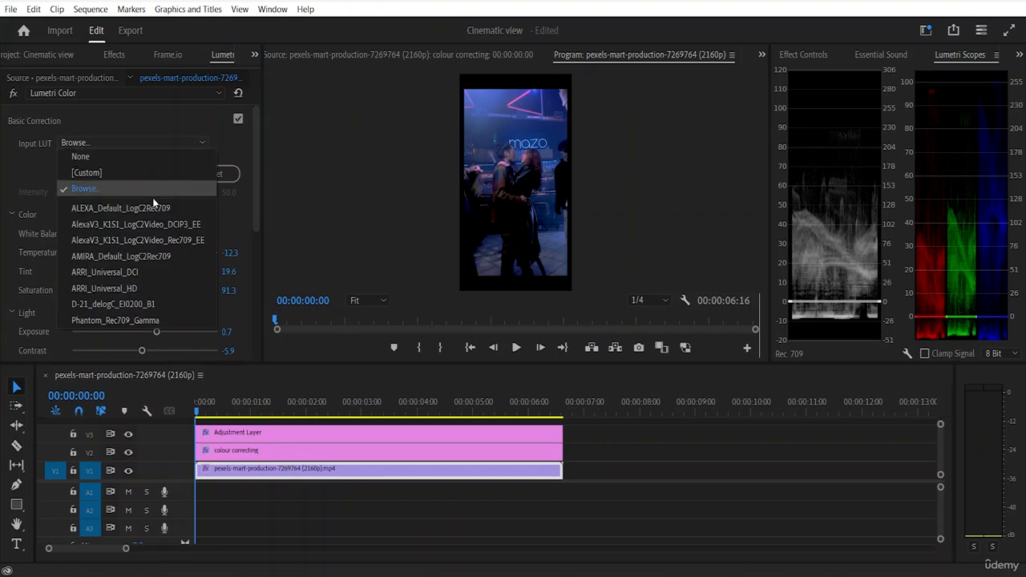
left_click(144, 289)
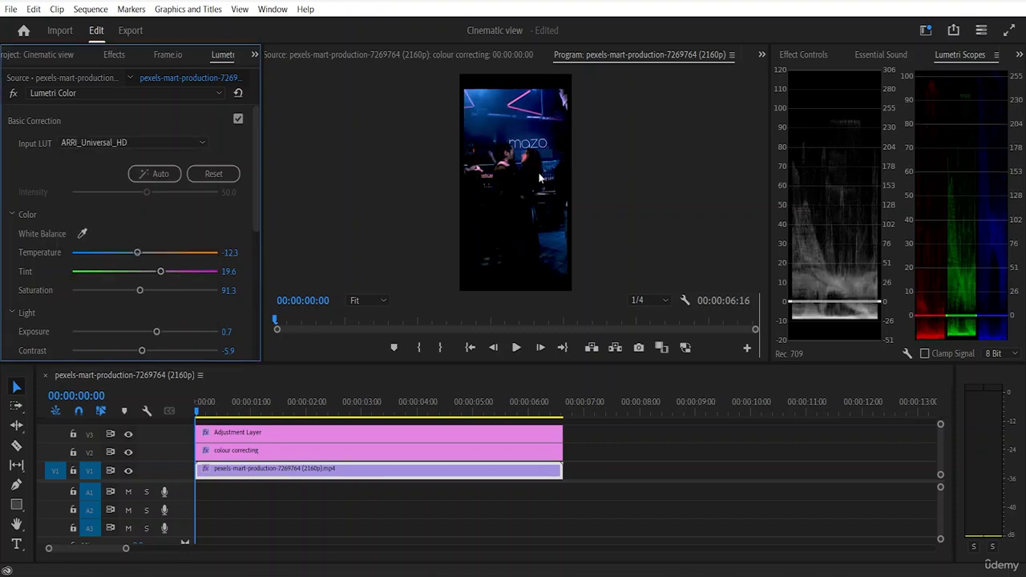
left_click(175, 143)
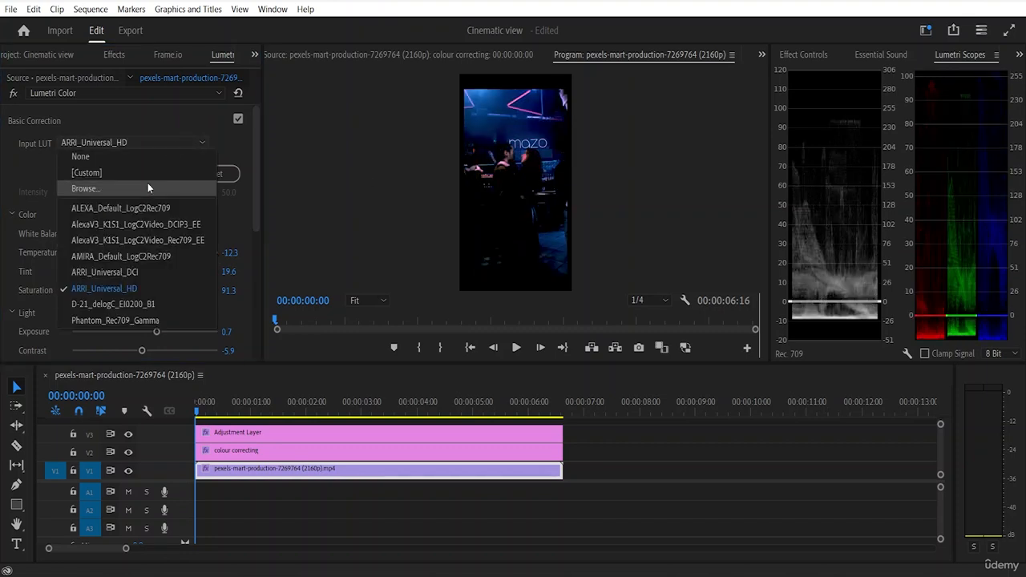
left_click(125, 319)
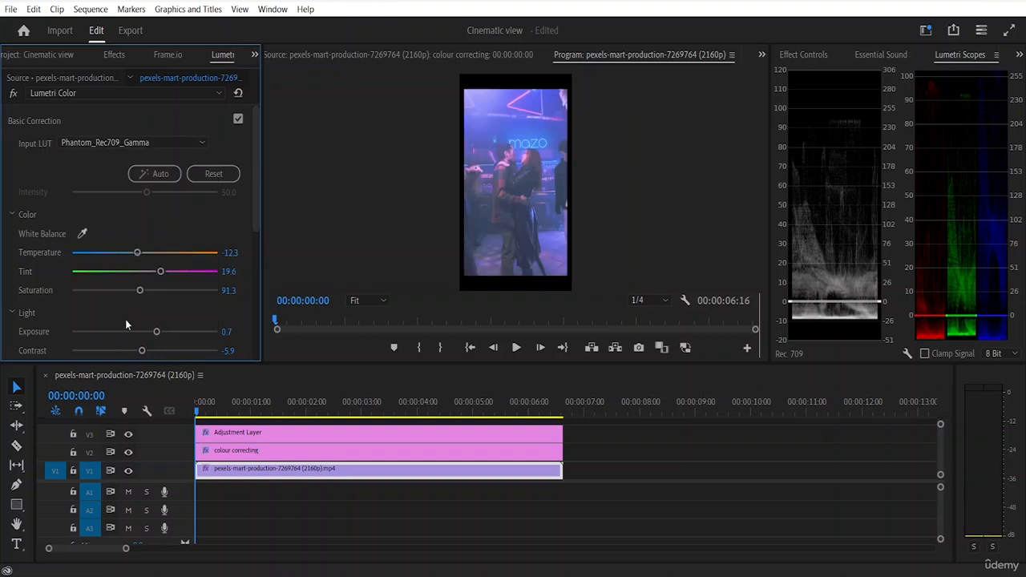
Step: Try the AlexaV3_K1S1_LogC2Video_DCIP3_EE input LUT on the V1 clip and reset Input LUT to None
left_click(177, 142)
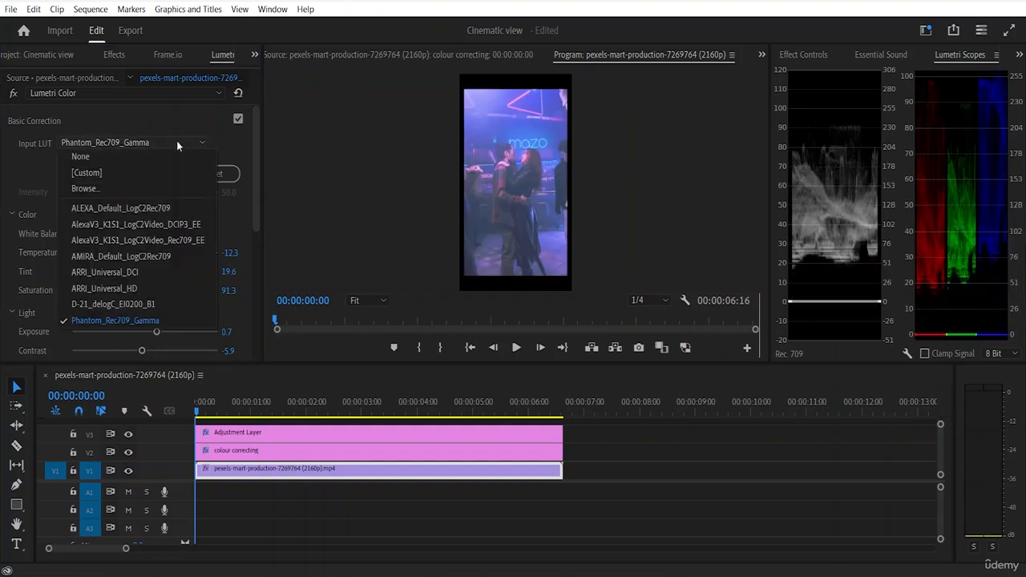
left_click(147, 234)
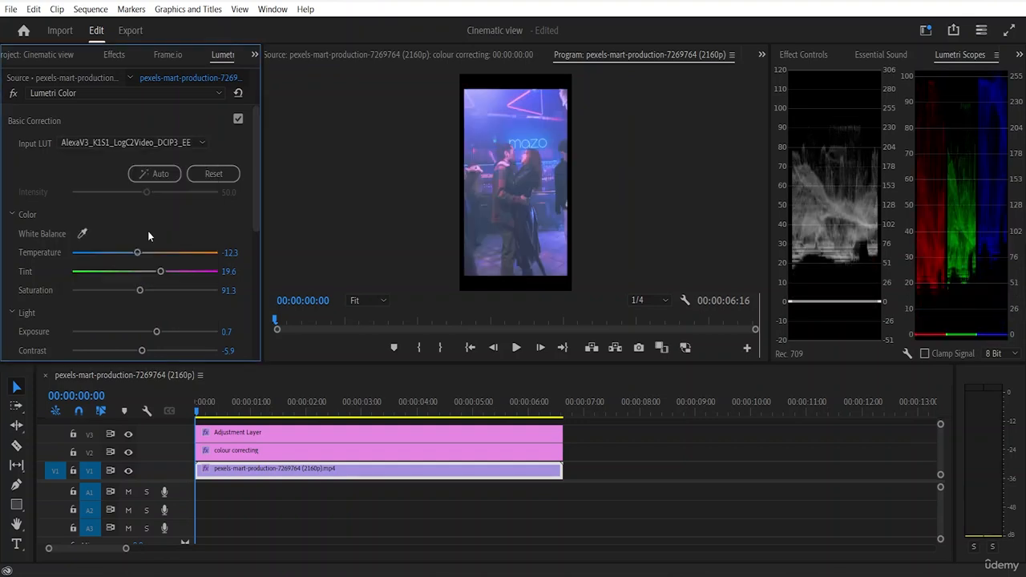
left_click(175, 142)
left_click(141, 155)
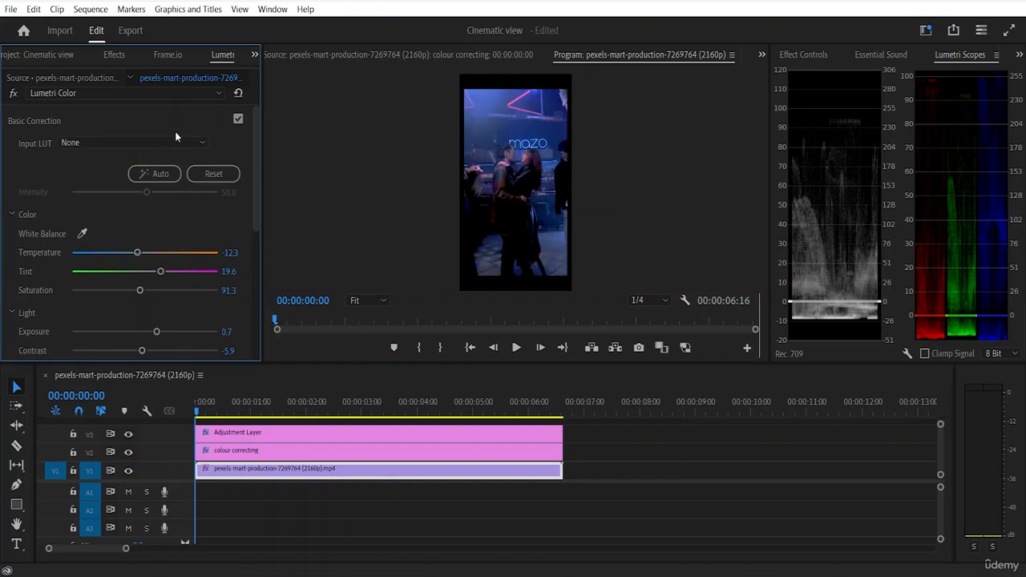
left_click(173, 142)
left_click(145, 187)
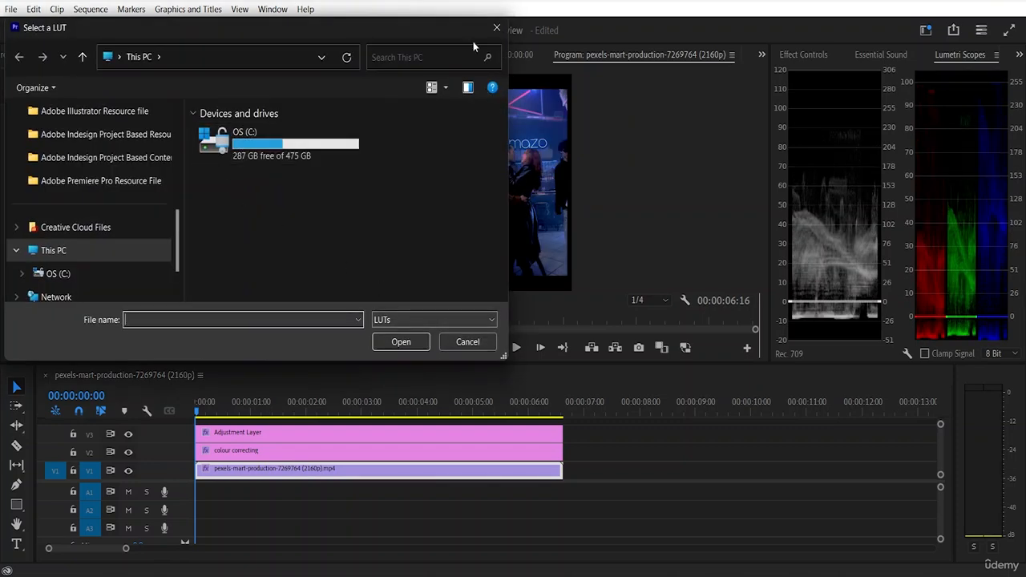
left_click(496, 27)
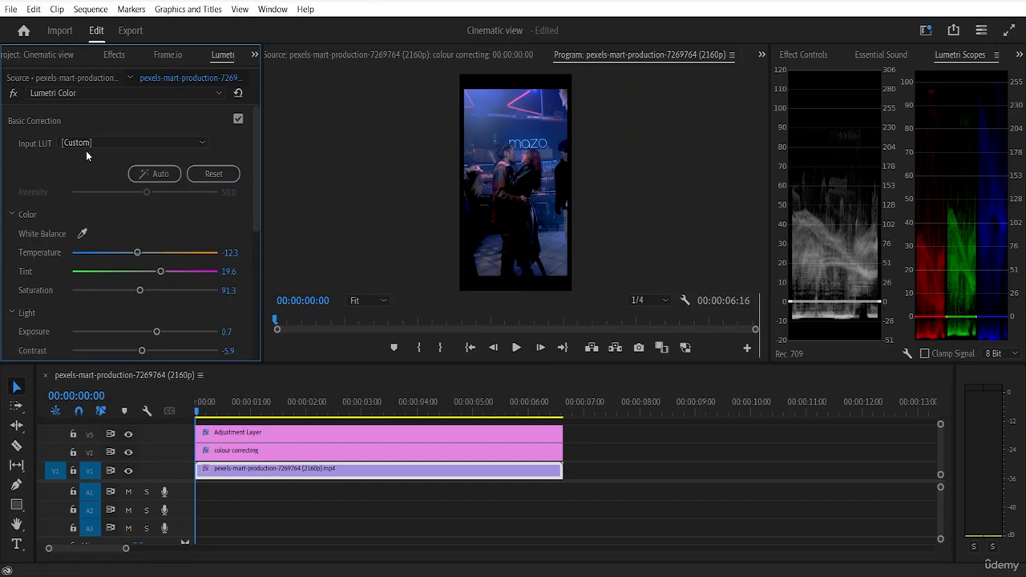
Step: Open the Creative section of Lumetri Color for the V1 clip
scroll(45, 160, "down", 5)
scroll(50, 161, "down", 5)
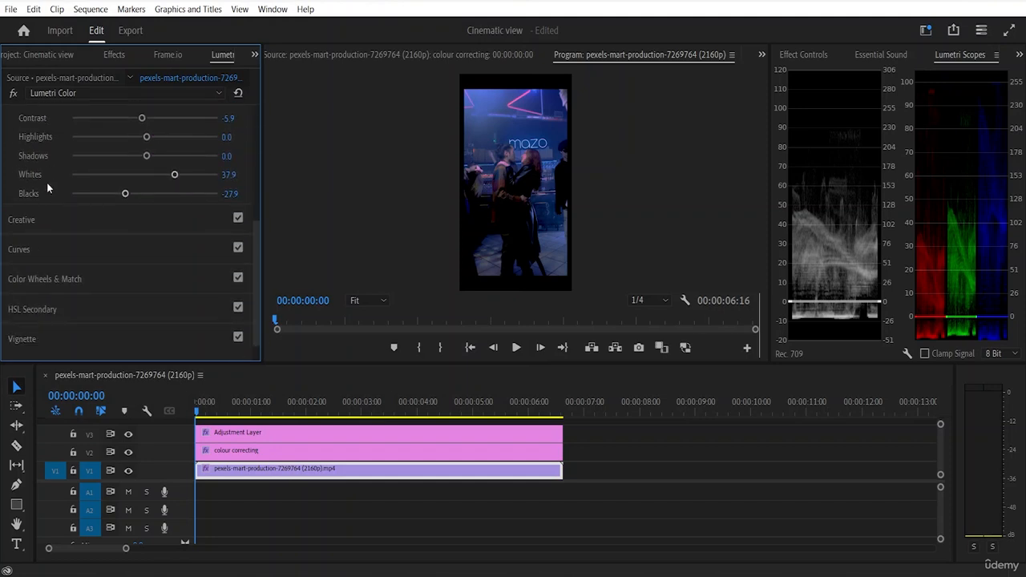
scroll(45, 217, "up", 5)
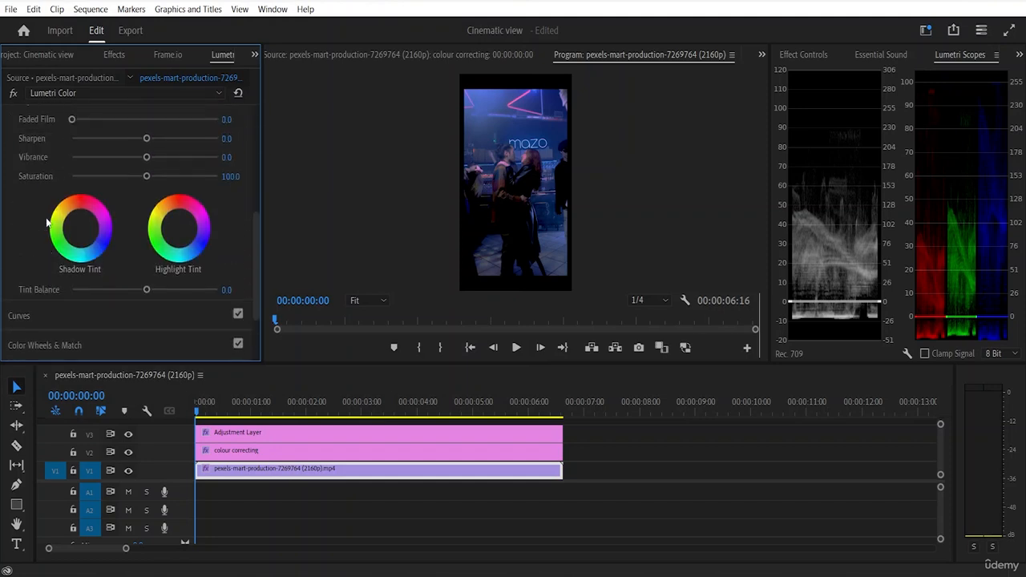
scroll(48, 215, "up", 2)
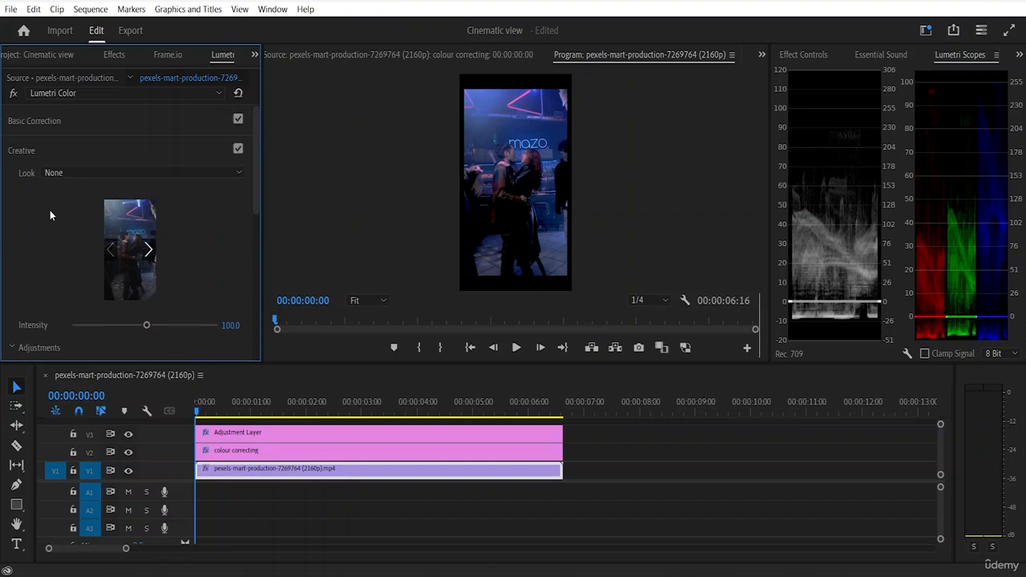
Step: Try the Fuji ETERNA 250D Fuji 3510 and Fuji F125 Kodak 2393 looks on the V1 clip, and reset Look to None
left_click(190, 174)
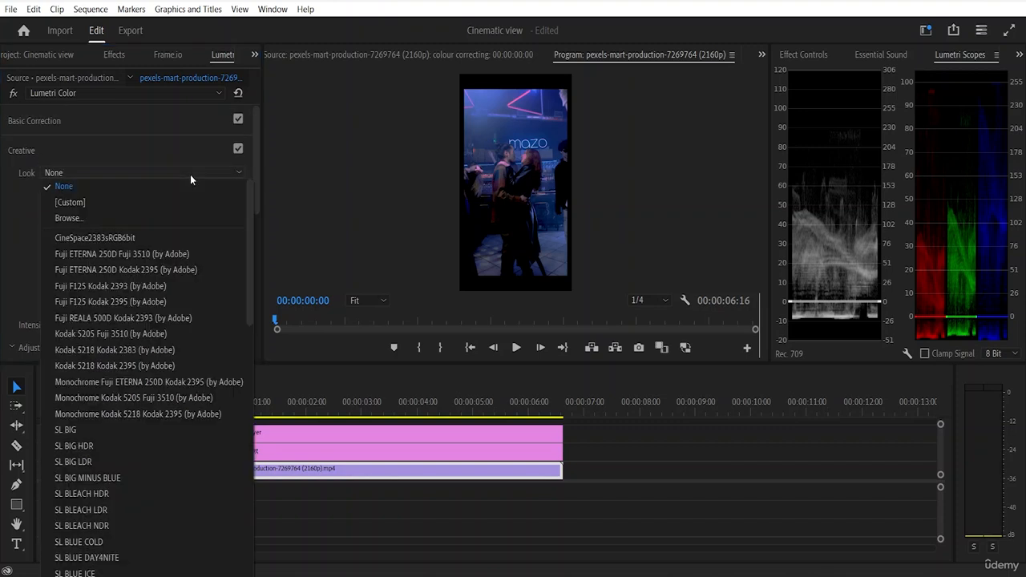
left_click(157, 253)
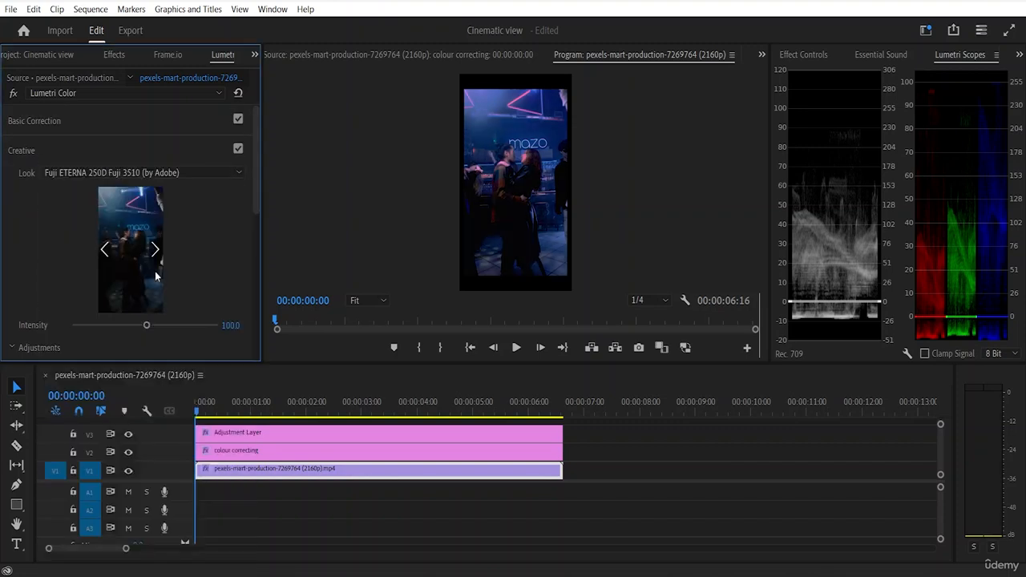
left_click(218, 174)
left_click(182, 223)
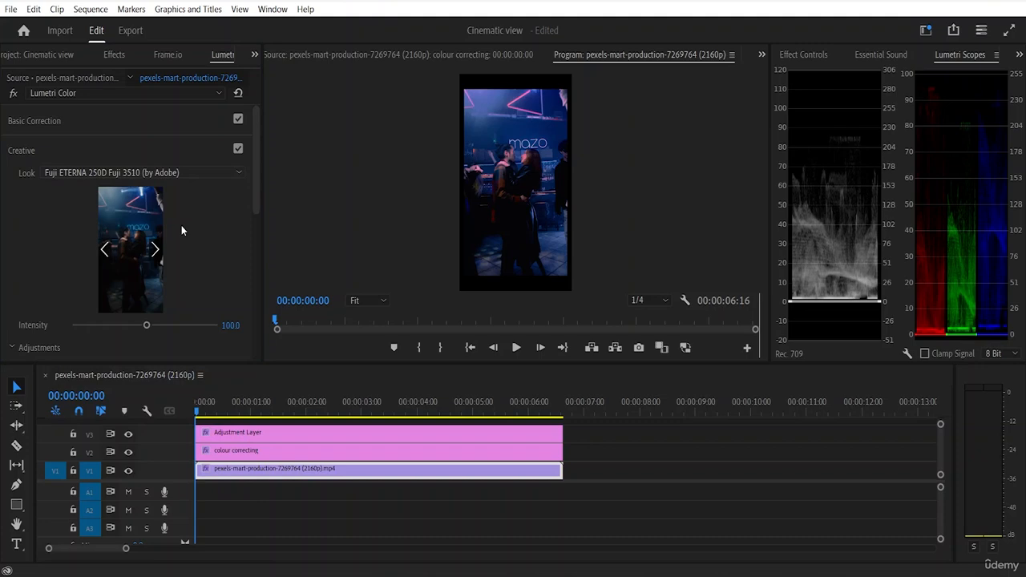
left_click(229, 171)
scroll(161, 360, "down", 5)
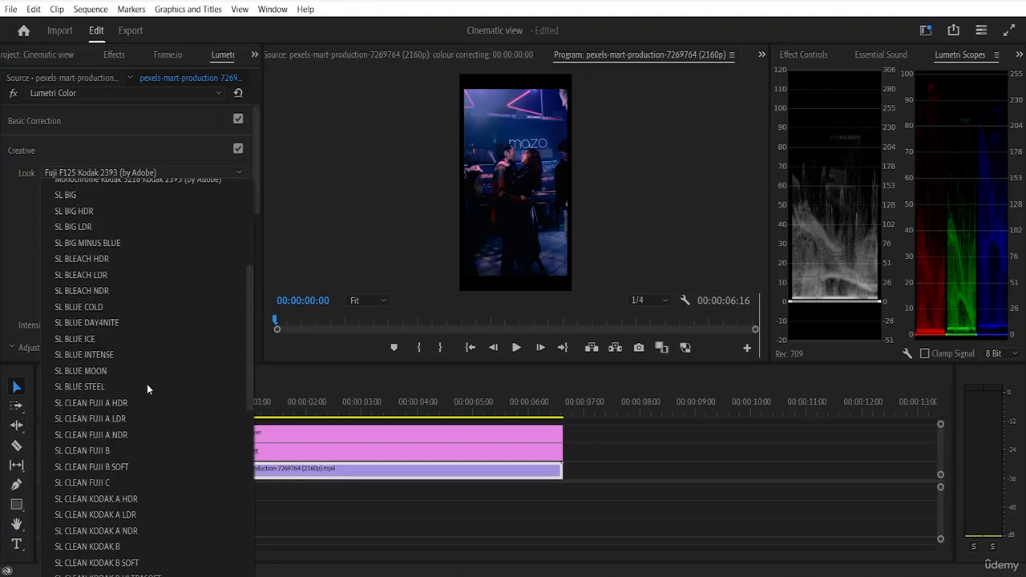
scroll(148, 380, "down", 4)
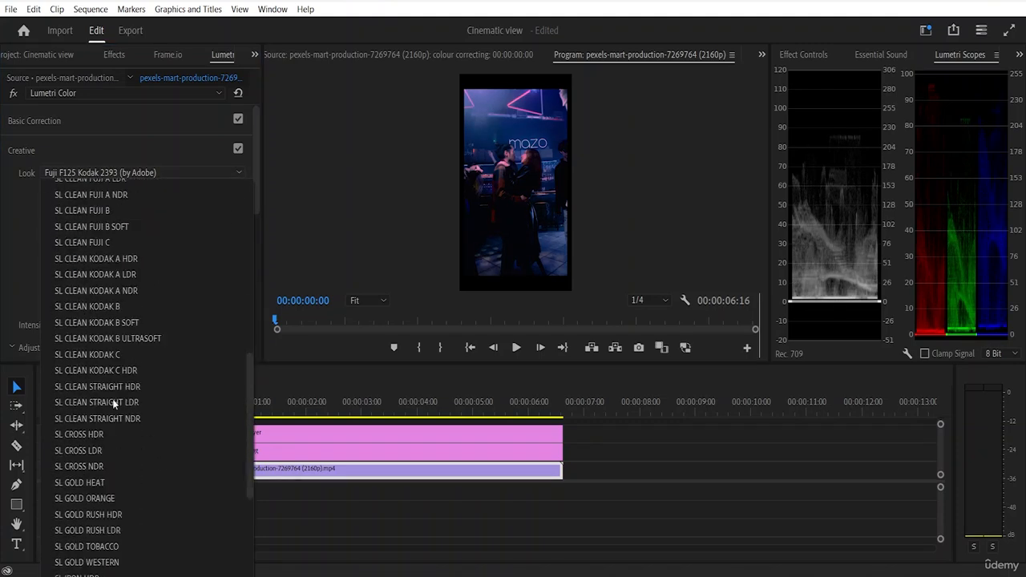
scroll(120, 374, "up", 5)
scroll(120, 374, "up", 4)
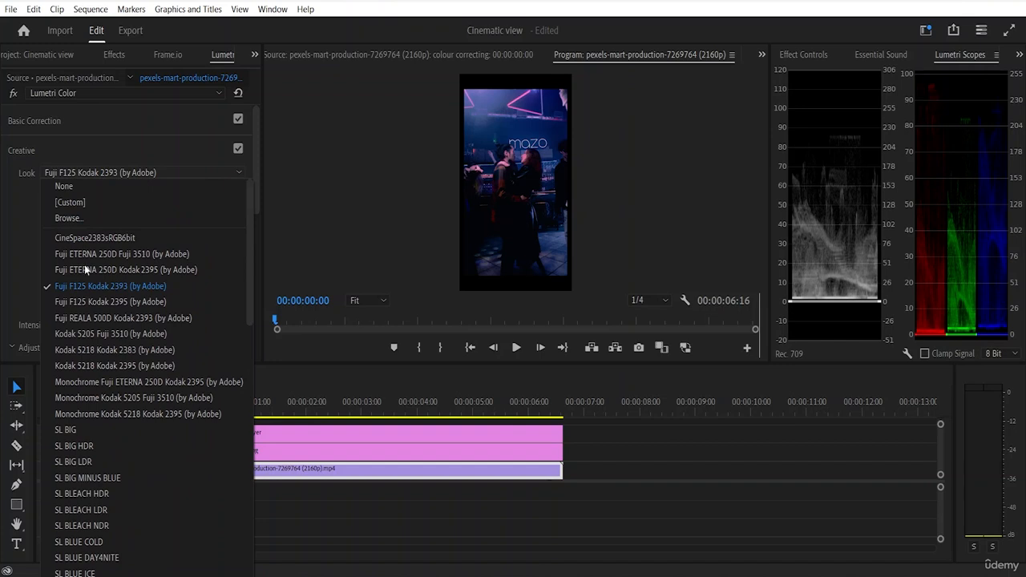
left_click(89, 180)
Step: Set the V1 clip's Creative adjustments to Intensity 133.3, Sharpen 16.0, Vibrance 28.8 and Saturation 122.4
scroll(202, 235, "down", 3)
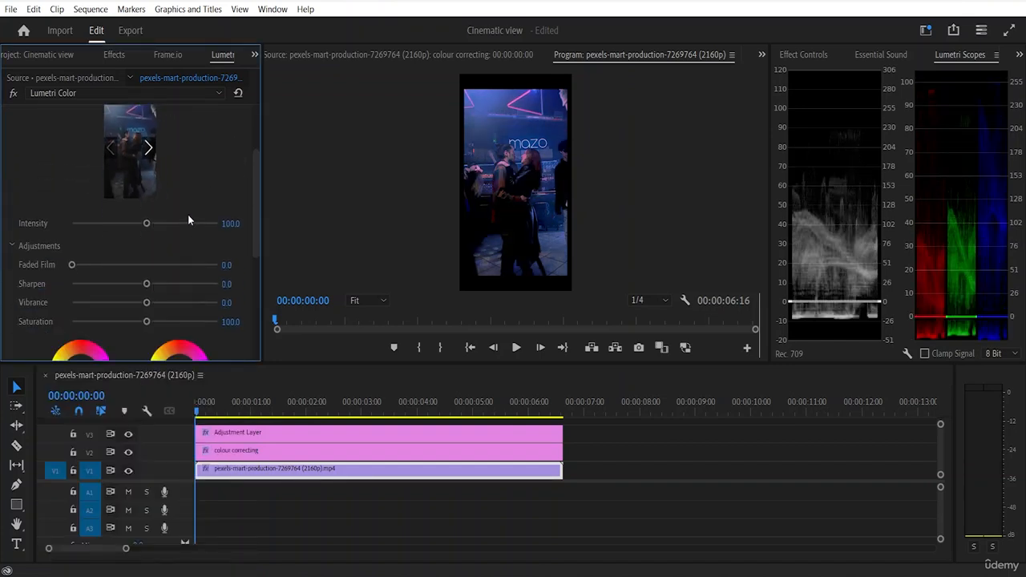
left_click_drag(147, 223, 169, 225)
left_click_drag(141, 283, 162, 321)
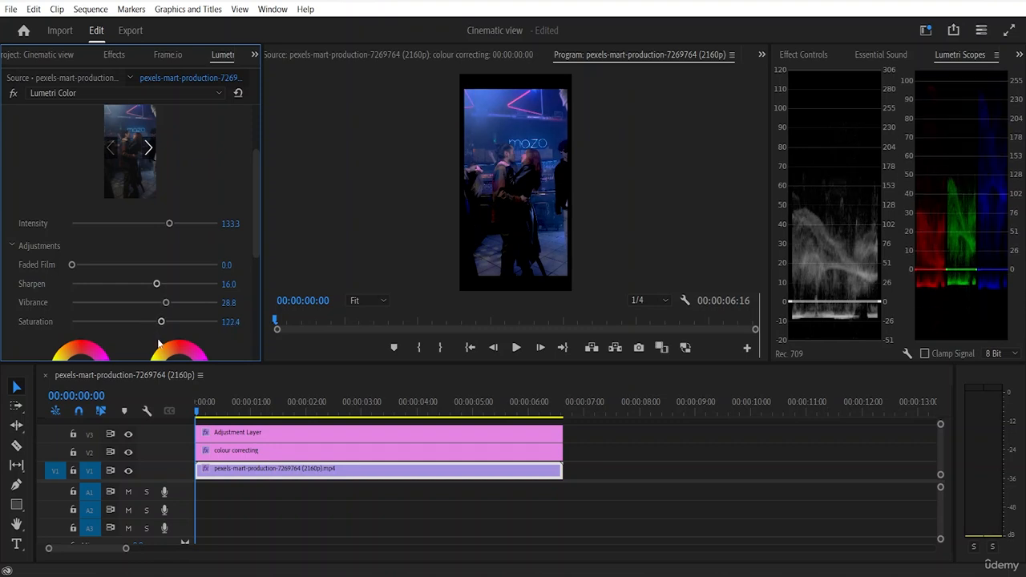
Step: Adjust the Shadow Tint and Highlight Tint wheels slightly and set Tint Balance to 16.9
scroll(161, 344, "down", 5)
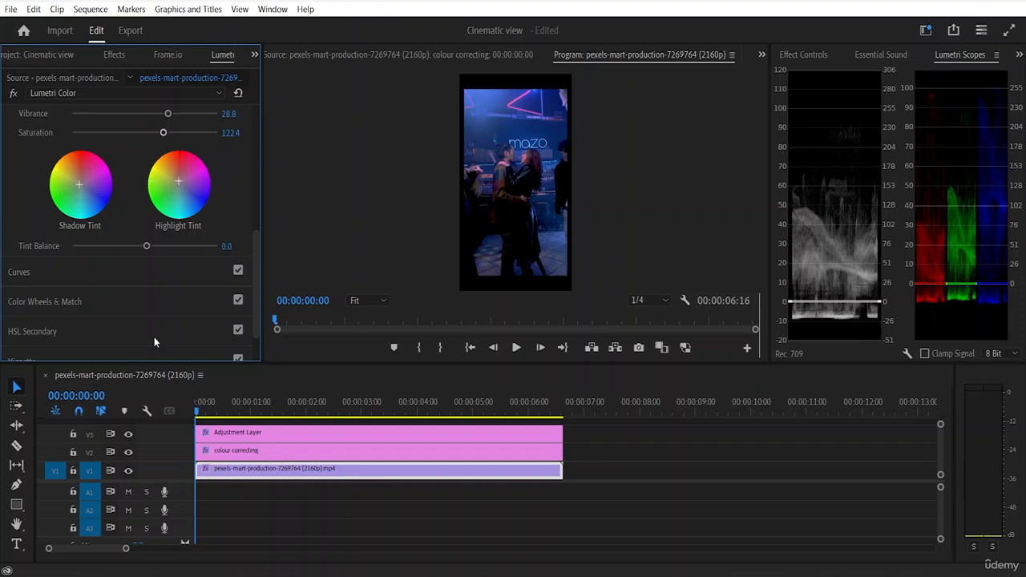
scroll(154, 337, "down", 1)
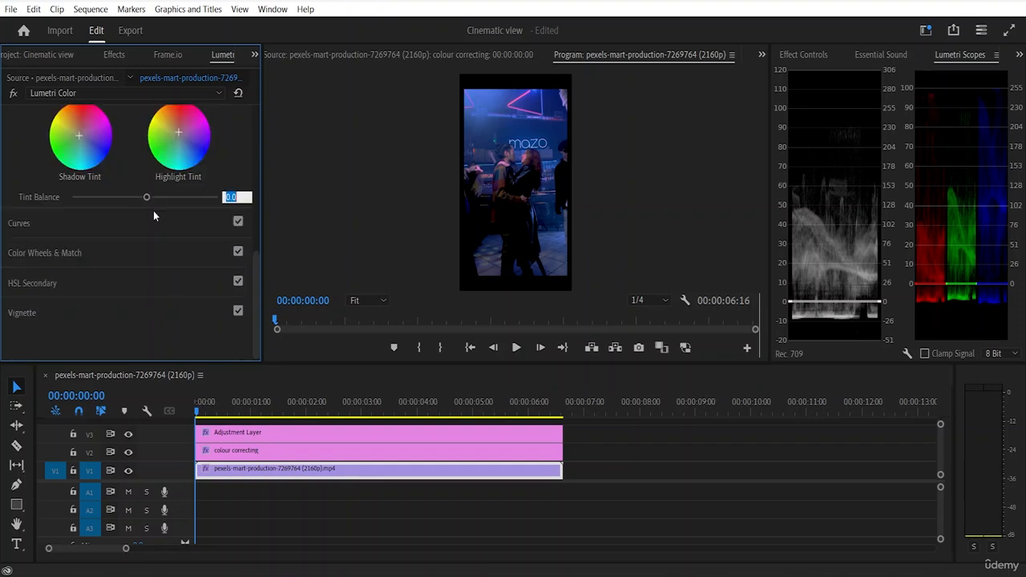
mouse_move(148, 198)
left_mouse_down()
mouse_move(164, 200)
mouse_move(141, 201)
mouse_move(156, 205)
left_mouse_up()
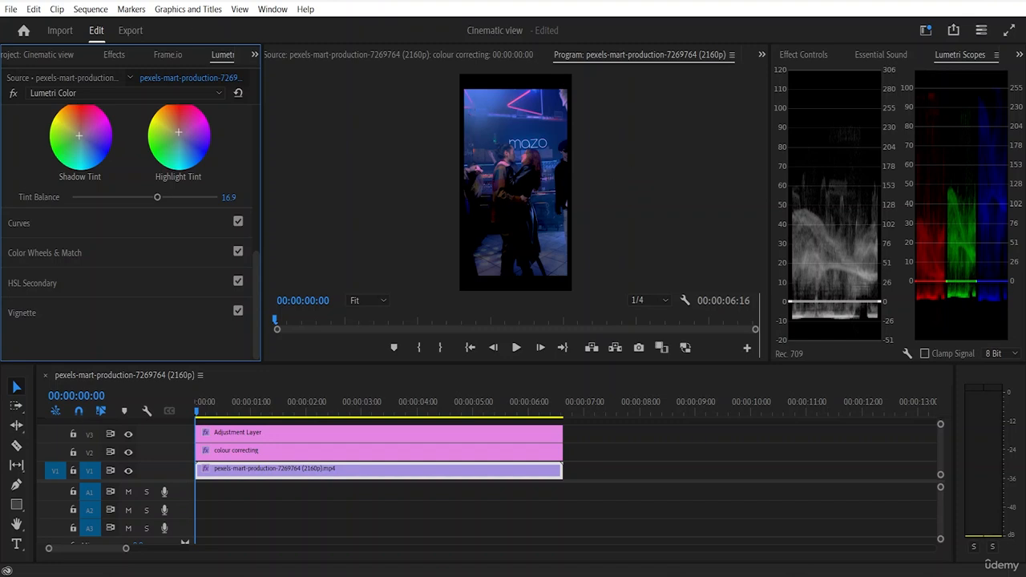
Step: Compare the V1 clip with its Lumetri Color effect off and on, and play the sequence from the start to review the grade
left_click(14, 95)
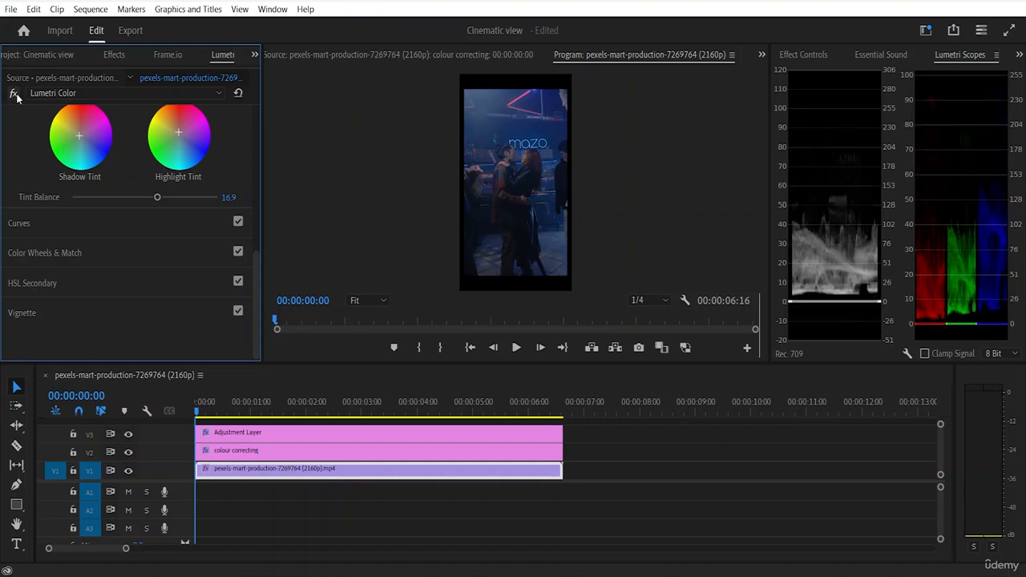
left_click(14, 95)
left_click(14, 95)
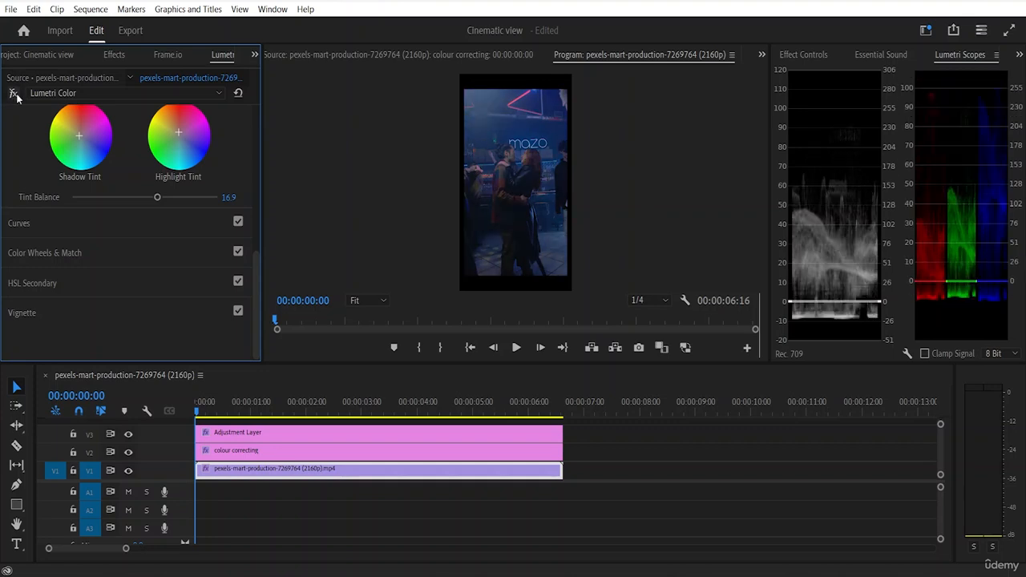
left_click(14, 95)
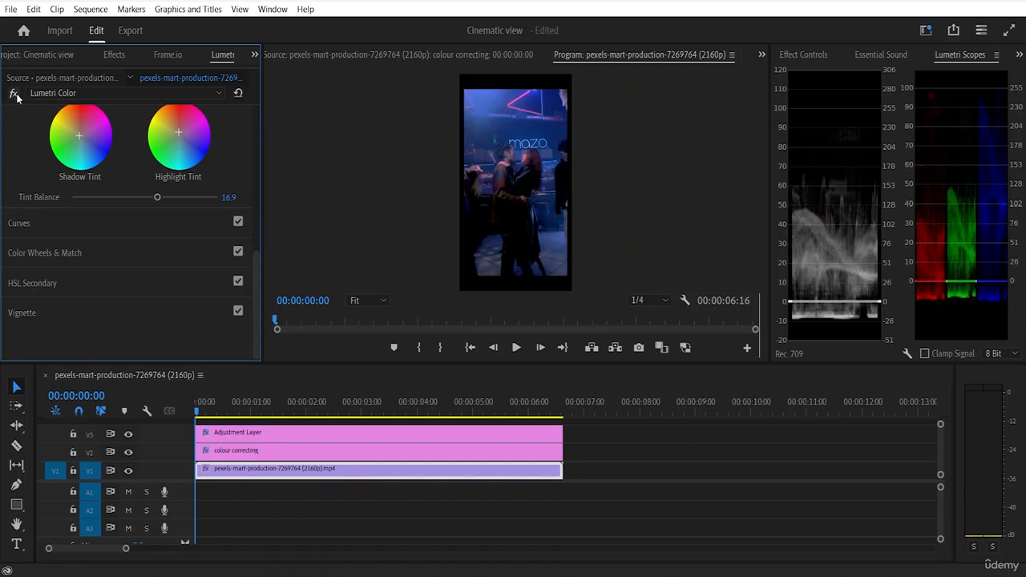
left_click(300, 240)
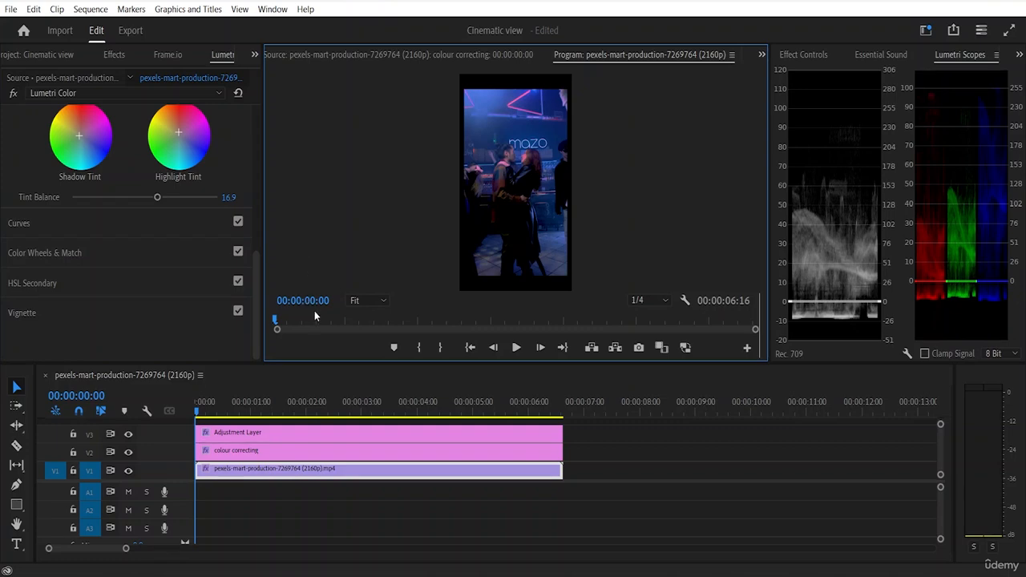
key("space")
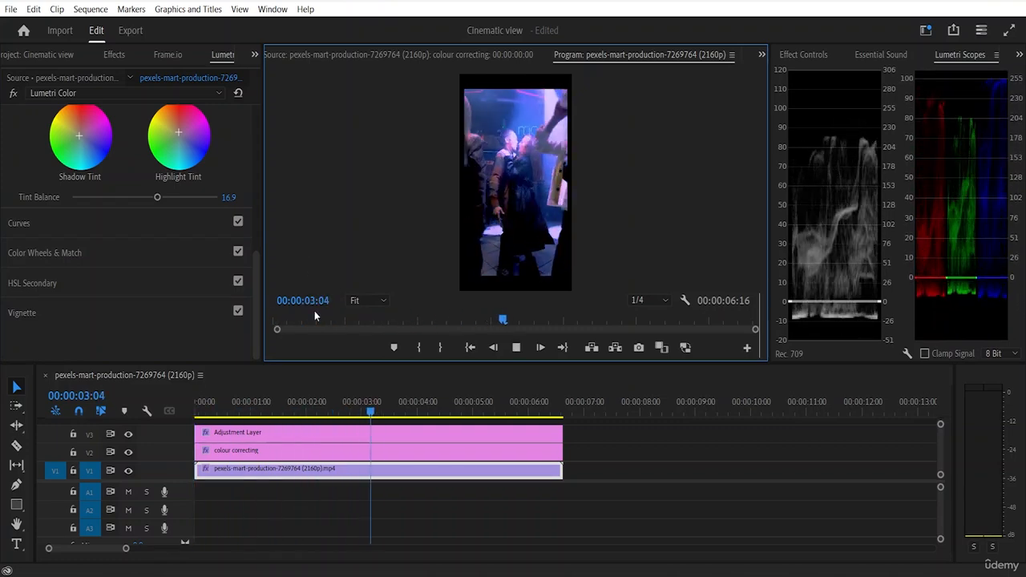
key("space")
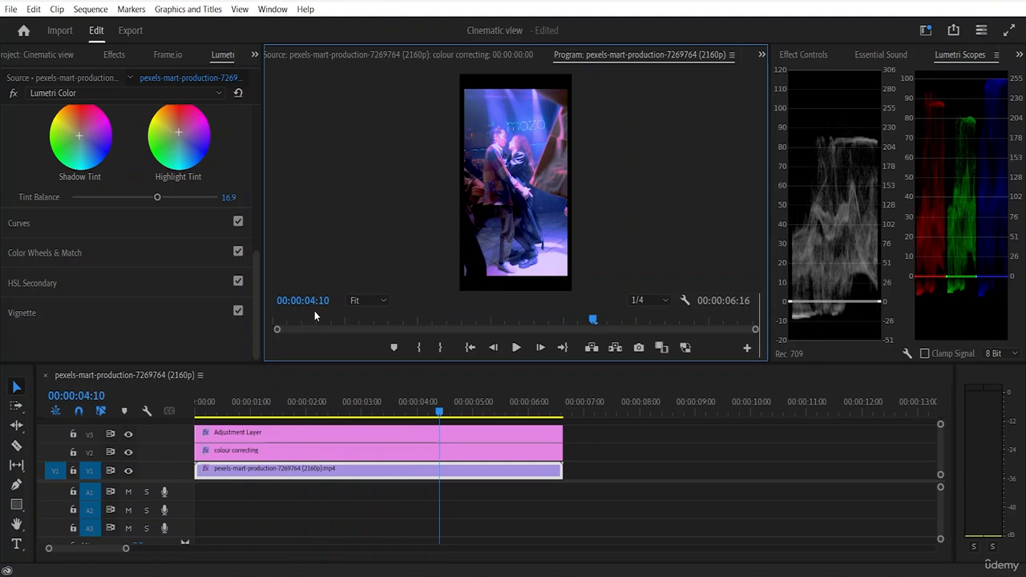
Step: Import the mixkit-fast-rocket-whoosh-1714 sound file and place it on track A1 at the start of the sequence
left_click(51, 56)
double_click(163, 279)
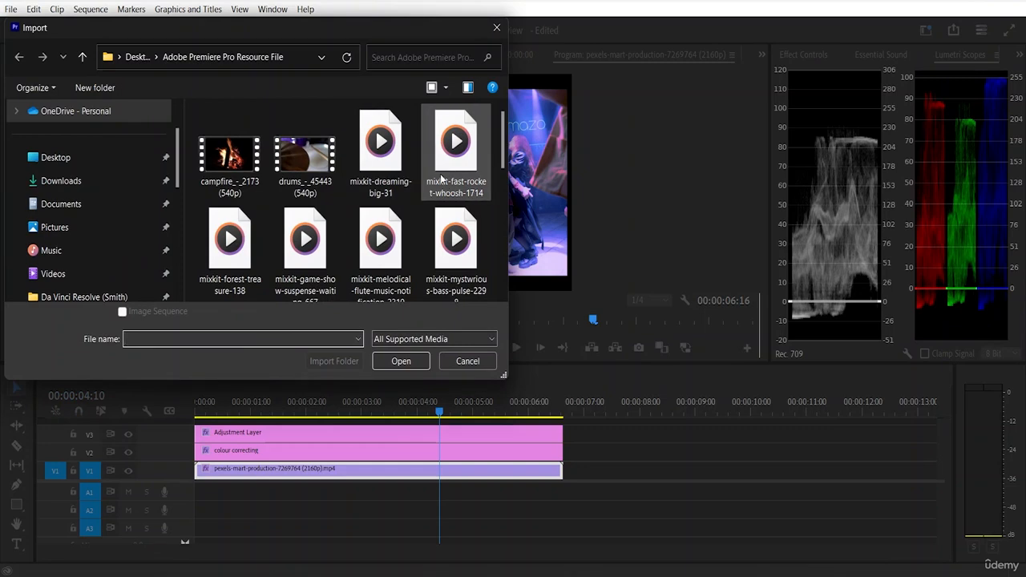
left_click(444, 168)
left_click(396, 361)
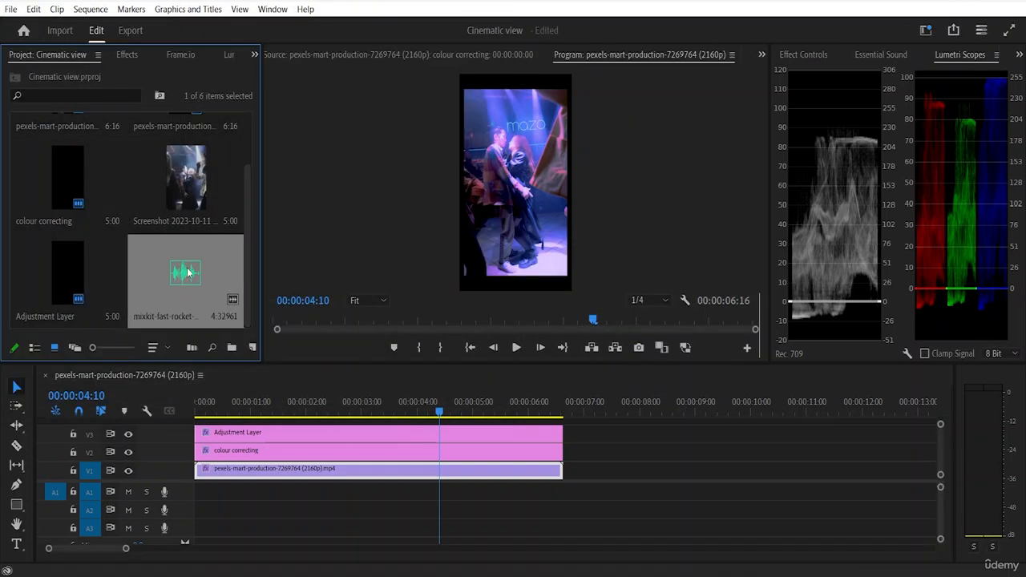
left_click_drag(189, 273, 199, 494)
Step: Try to extend the A1 audio clip's end toward the end of the video clip
left_click_drag(456, 491, 549, 486)
left_click_drag(456, 491, 513, 497)
left_click(425, 493)
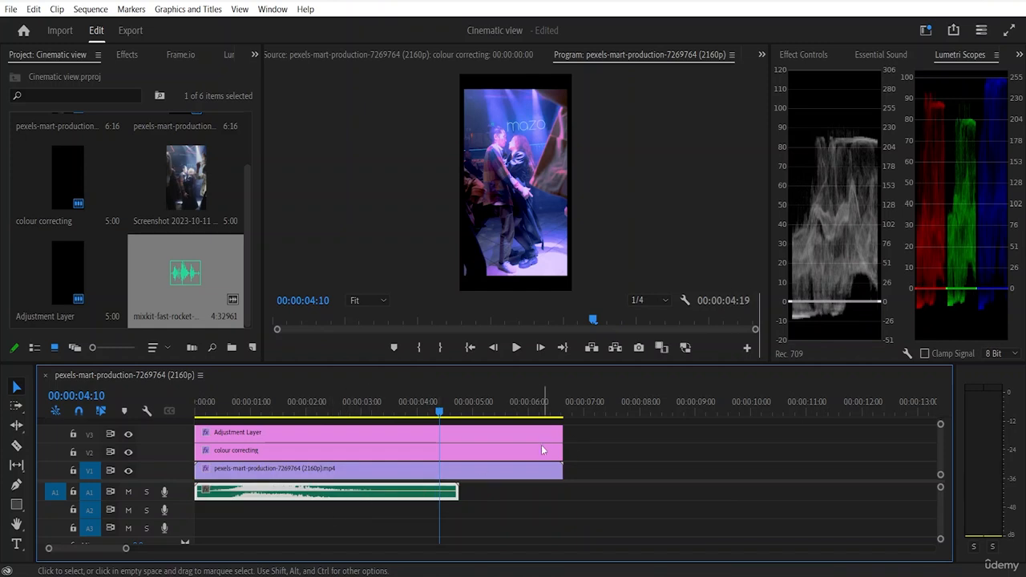
Step: Trim the ends of the V1 clip and both adjustment layers to match the end of the A1 audio clip
left_click(566, 439)
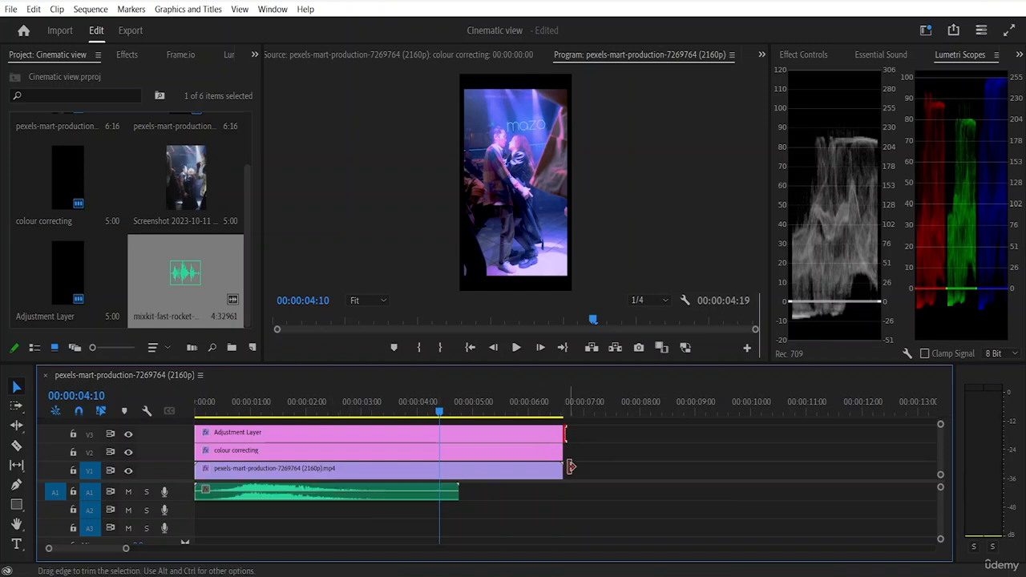
left_click(559, 484)
left_click_drag(553, 487, 458, 451)
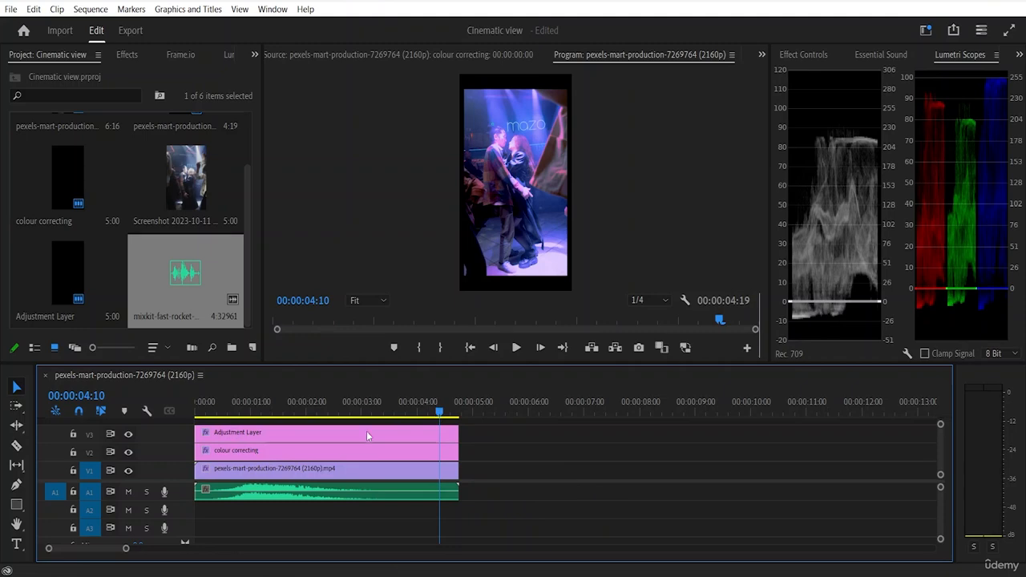
Step: Play the trimmed sequence with its sound effect from the beginning
key("Home")
key("space")
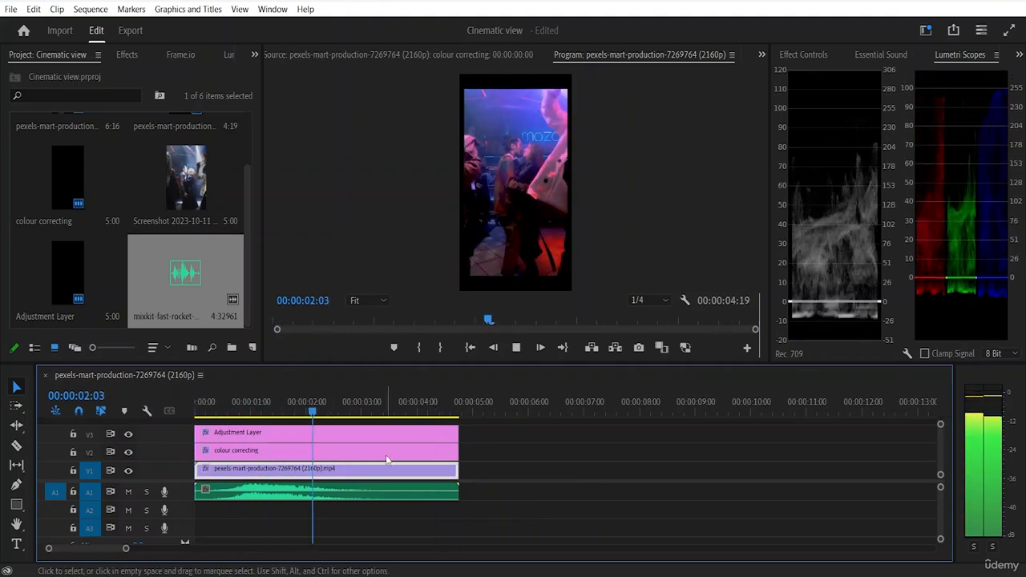
key("space")
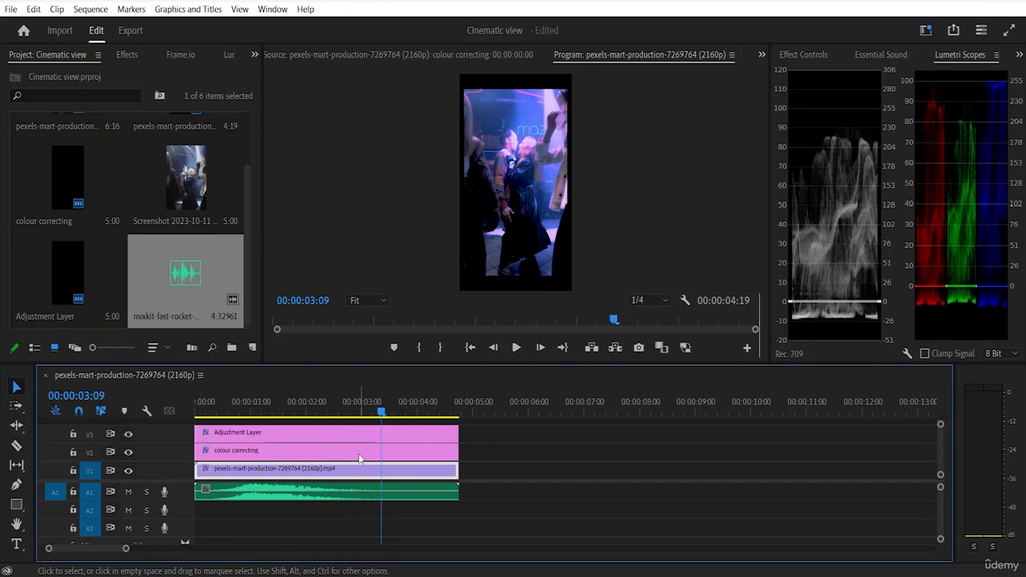